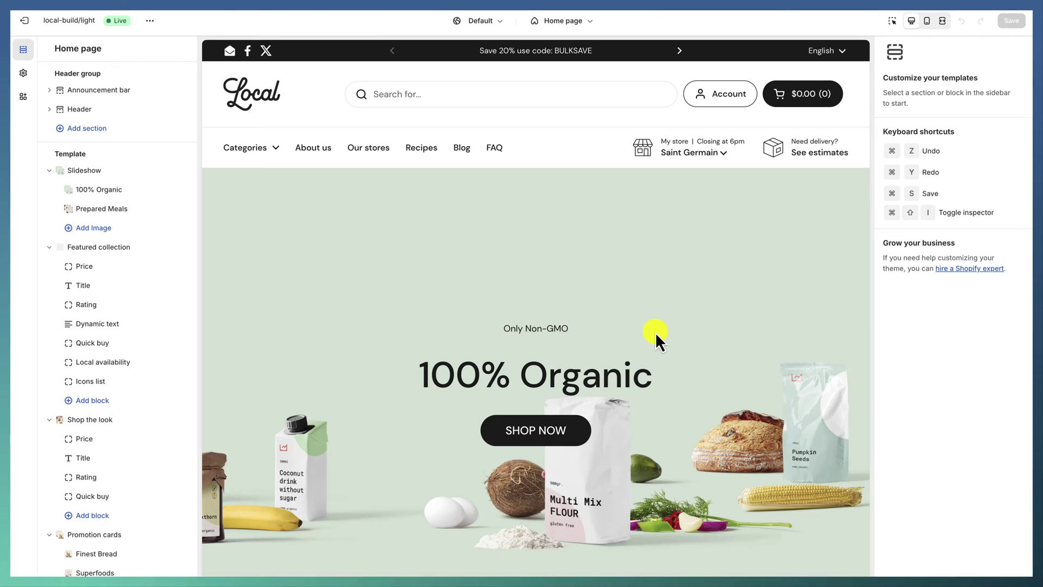
# - Open the Default product template for editing and look over the whole product page preview
pyautogui.click(579, 24)
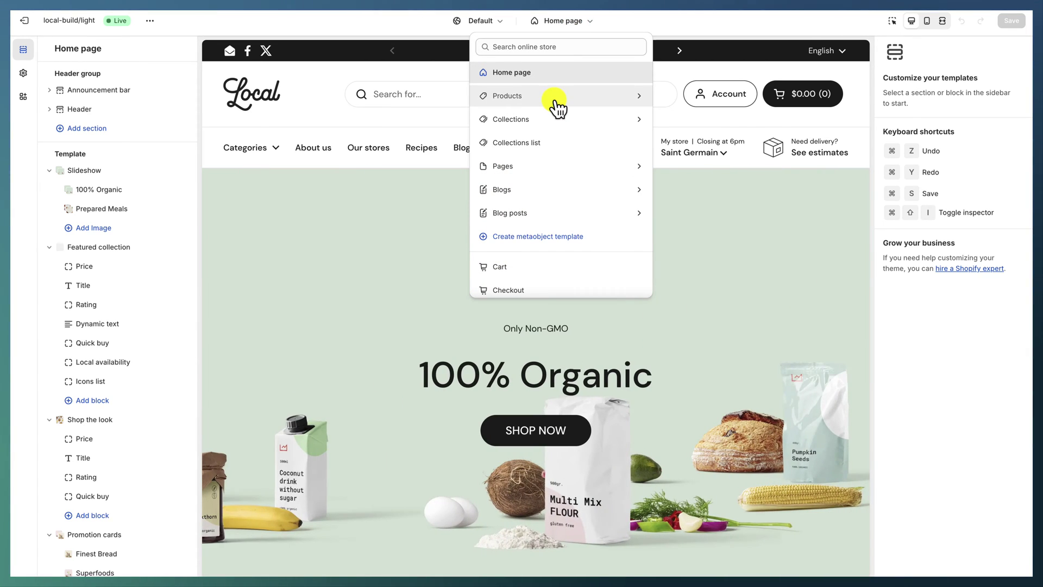
pyautogui.click(554, 107)
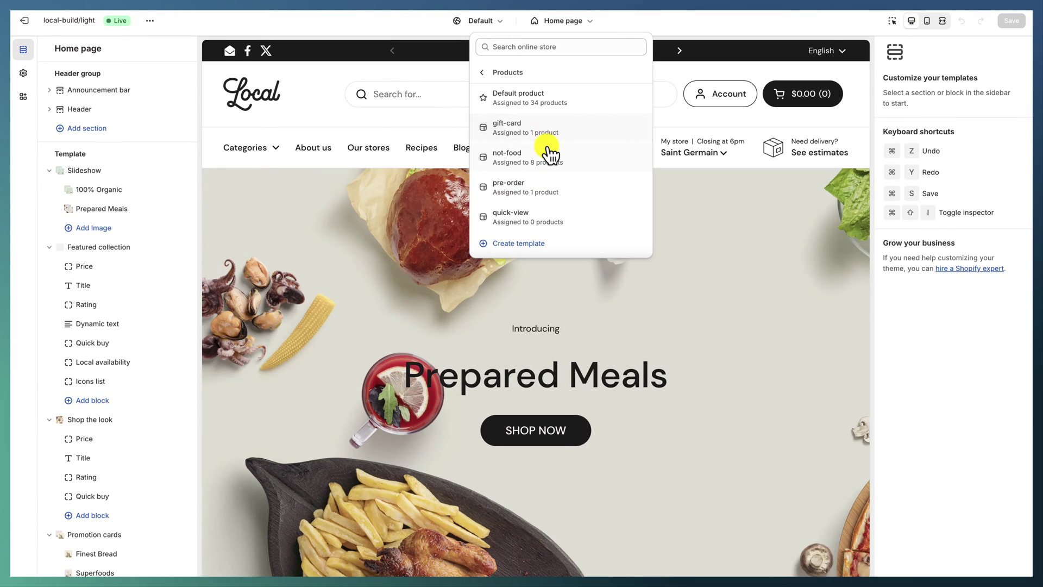
pyautogui.click(542, 104)
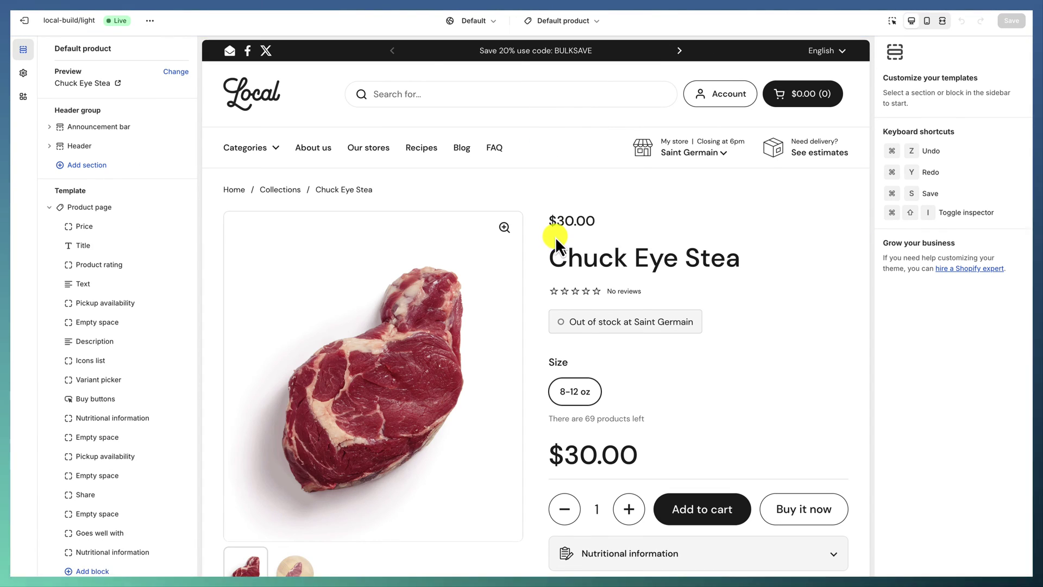
pyautogui.scroll(-10, 537, 237)
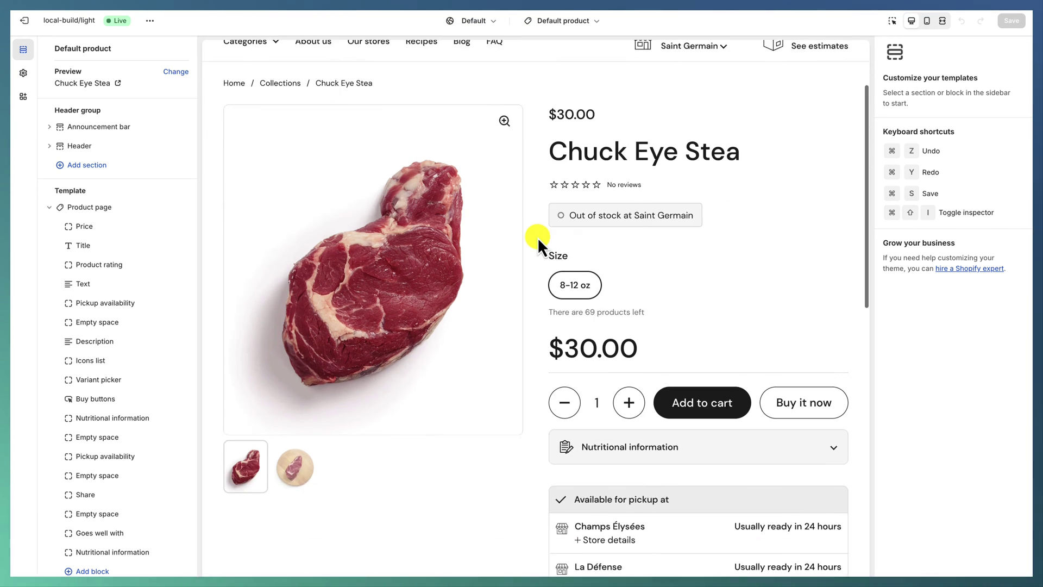
pyautogui.scroll(-3, 536, 236)
pyautogui.scroll(15, 537, 236)
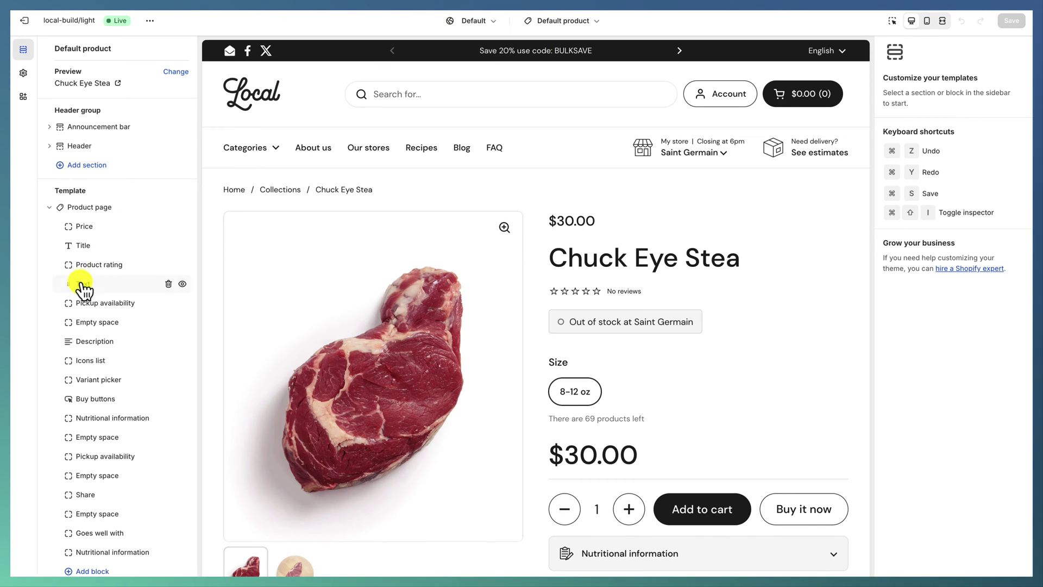
# - Review the settings of the Product page section and its blocks, from Price through Icons list
pyautogui.scroll(-3, 86, 285)
pyautogui.click(103, 128)
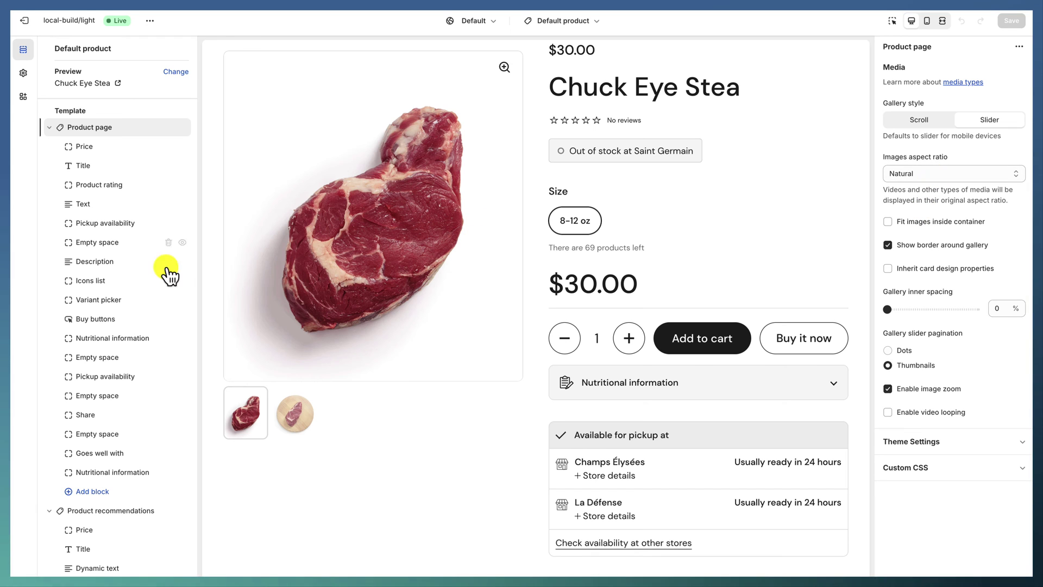
pyautogui.click(112, 147)
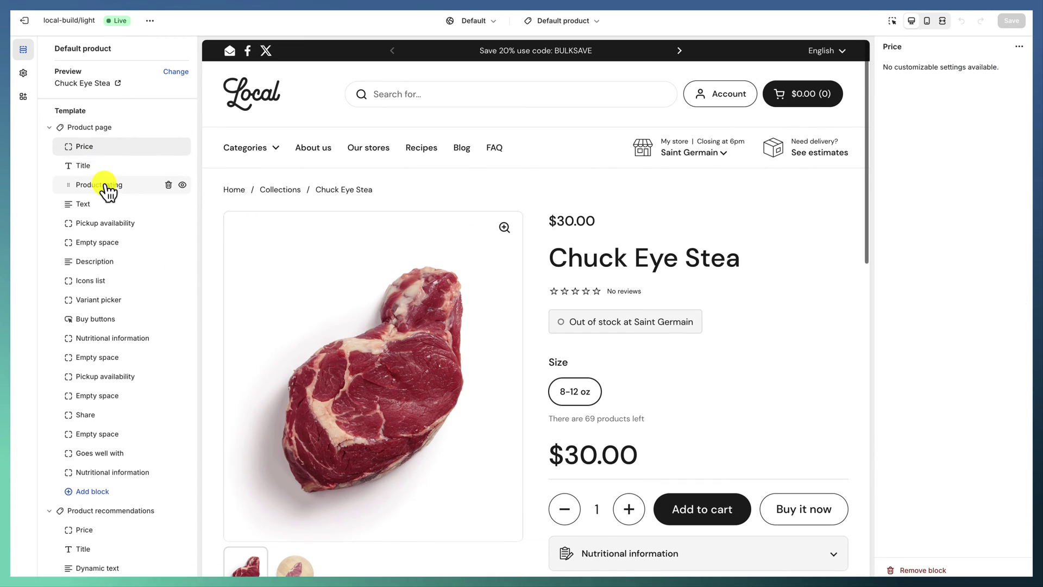
pyautogui.click(111, 166)
pyautogui.click(110, 185)
pyautogui.click(105, 205)
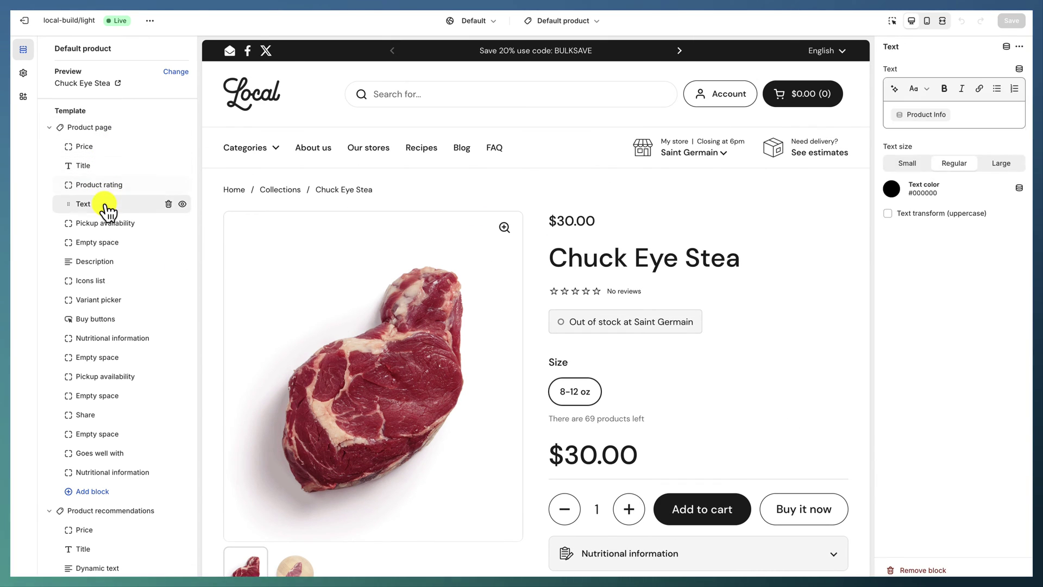
pyautogui.click(109, 227)
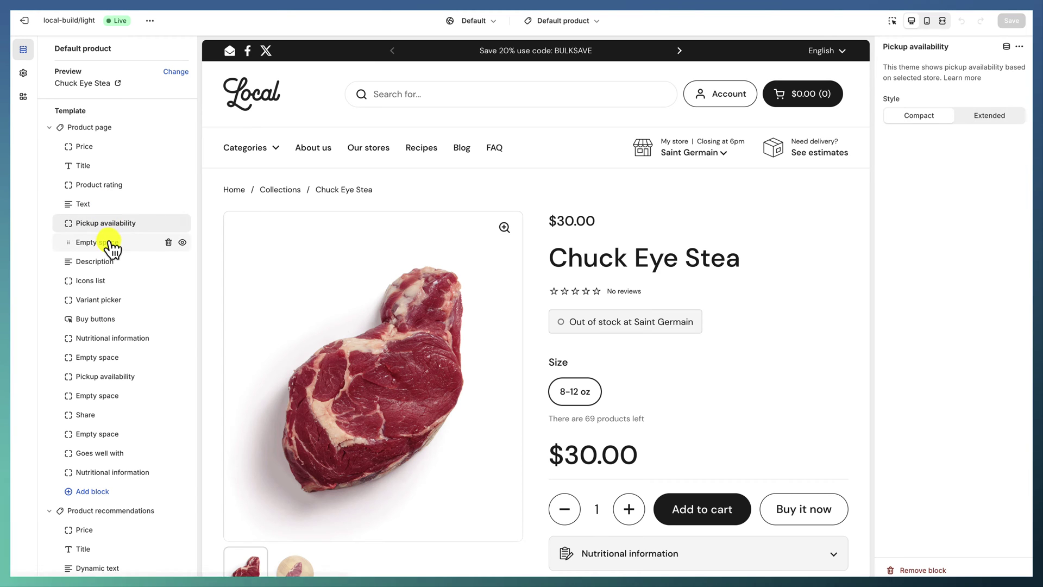
pyautogui.click(109, 242)
pyautogui.click(111, 267)
pyautogui.click(117, 281)
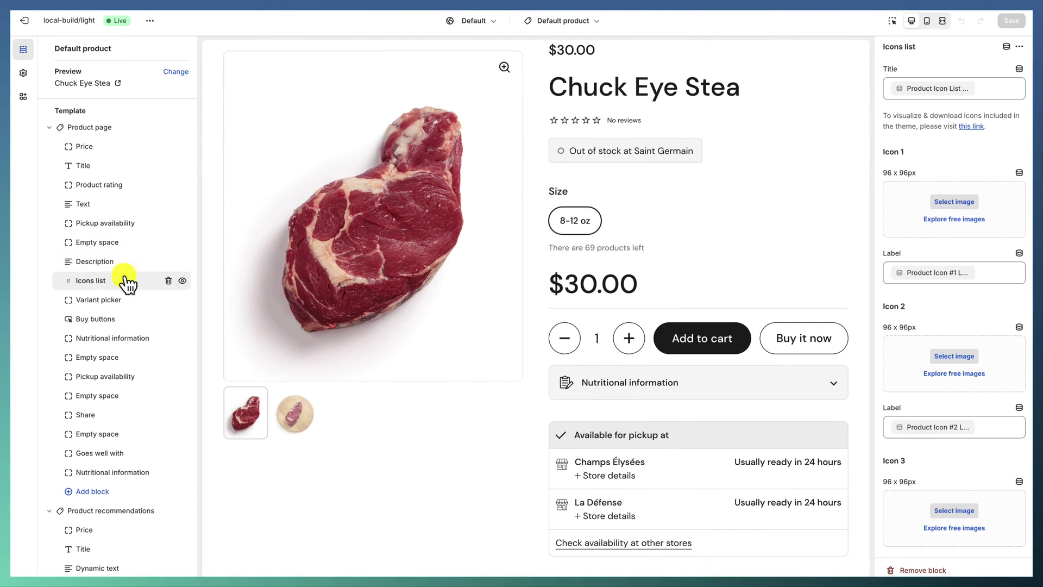
# - Preview the template with the Paprika product from the "Goes well with" suggestions and look through its page
pyautogui.scroll(6, 380, 342)
pyautogui.scroll(-6, 443, 331)
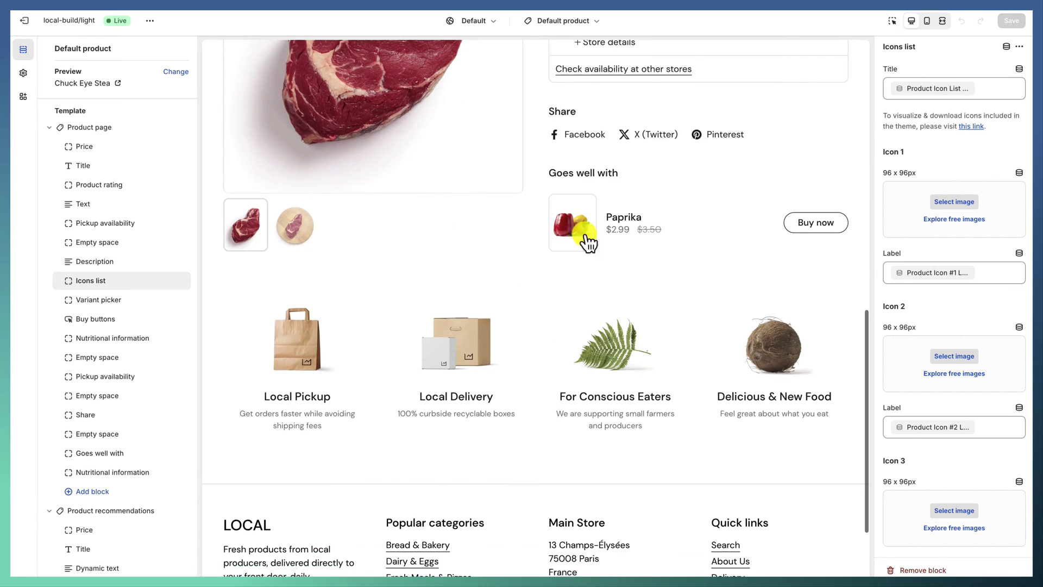
pyautogui.click(561, 235)
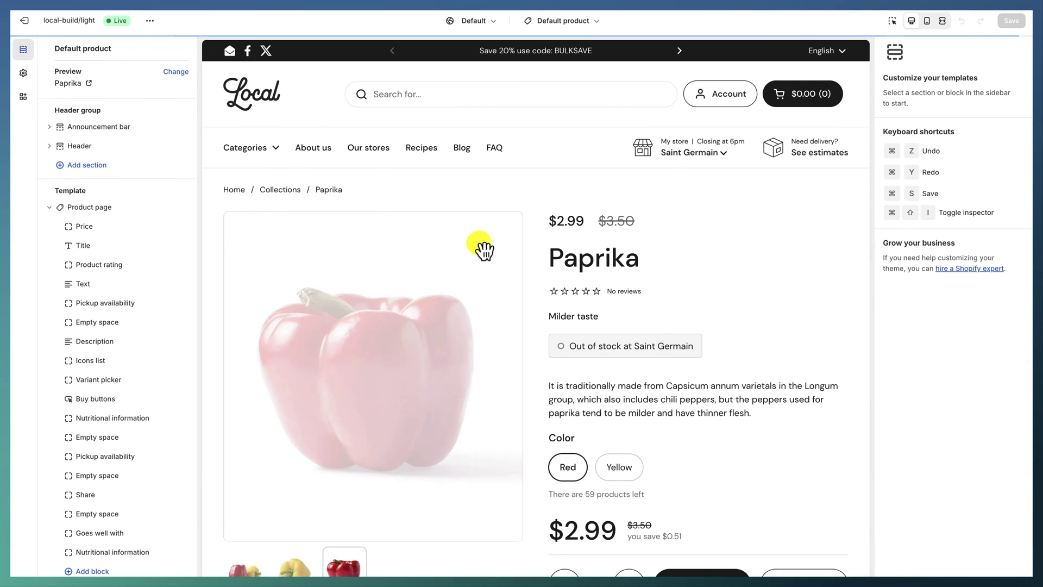
pyautogui.scroll(-1, 484, 250)
pyautogui.scroll(-1, 419, 261)
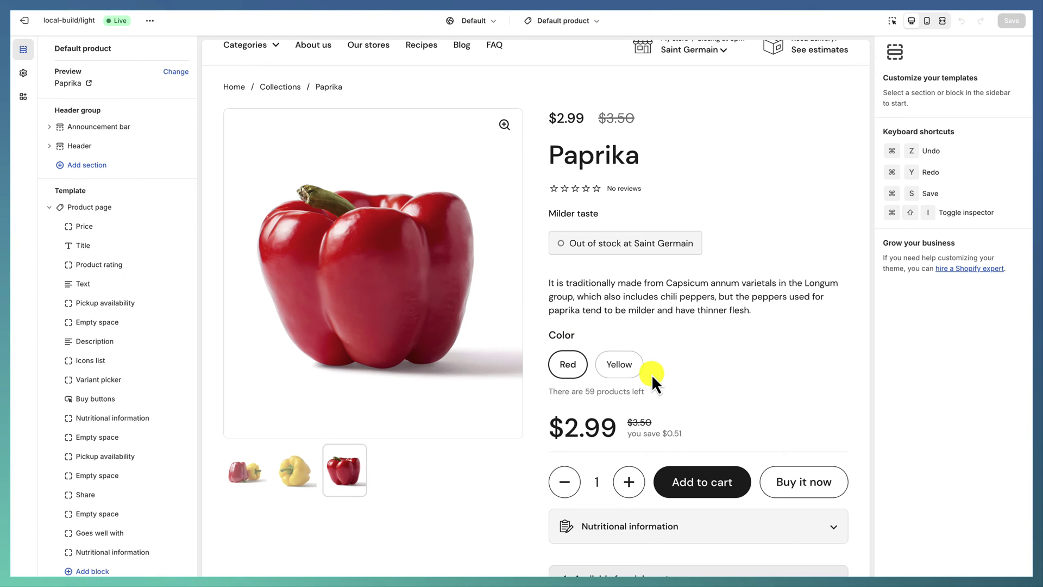
pyautogui.scroll(-5, 652, 375)
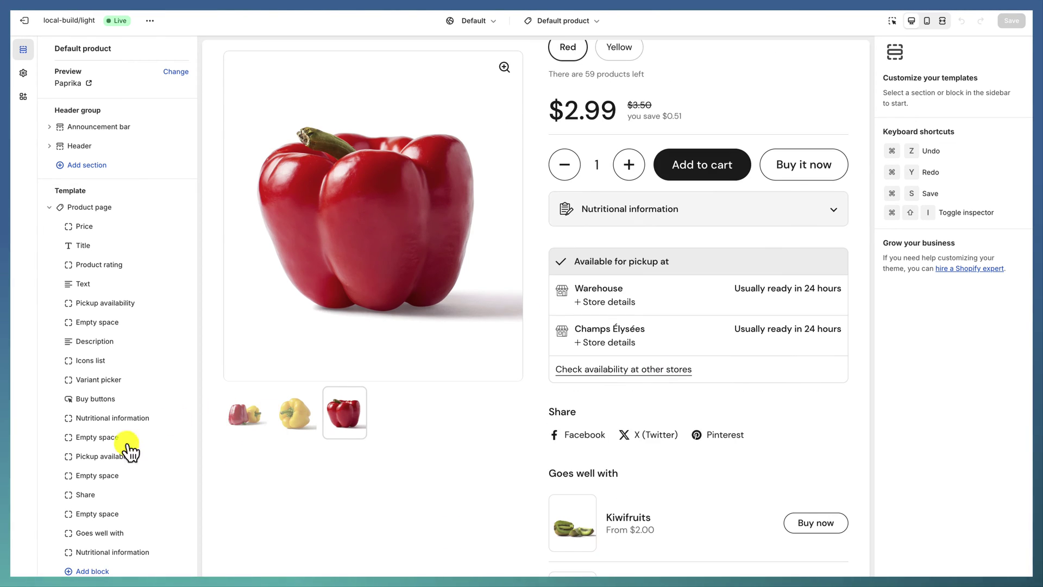
# - Add a Text block reading "This product is red and yello" to the Product page section and place it above Price
pyautogui.scroll(-2, 129, 450)
pyautogui.click(119, 479)
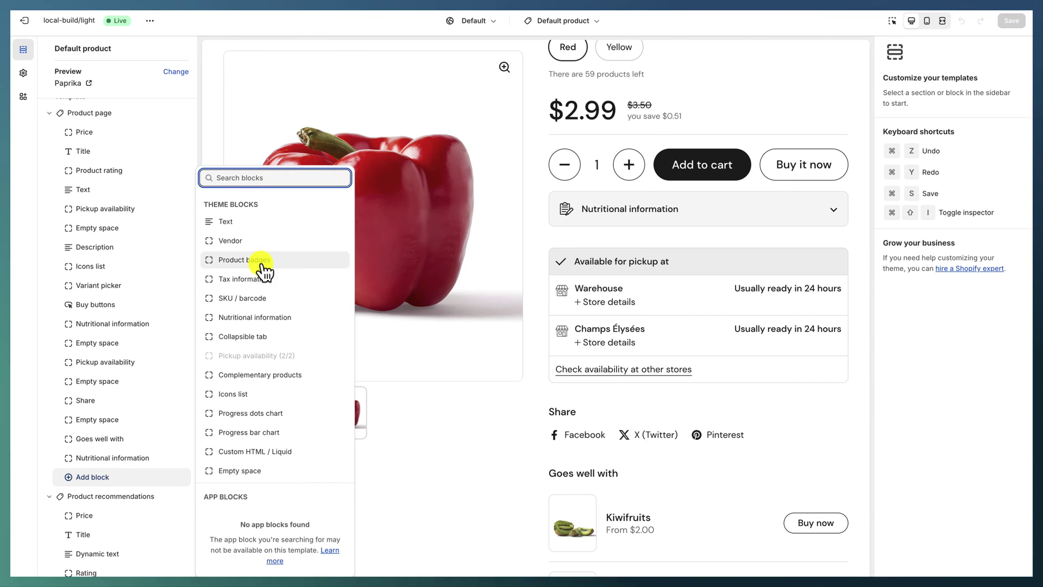
pyautogui.click(240, 222)
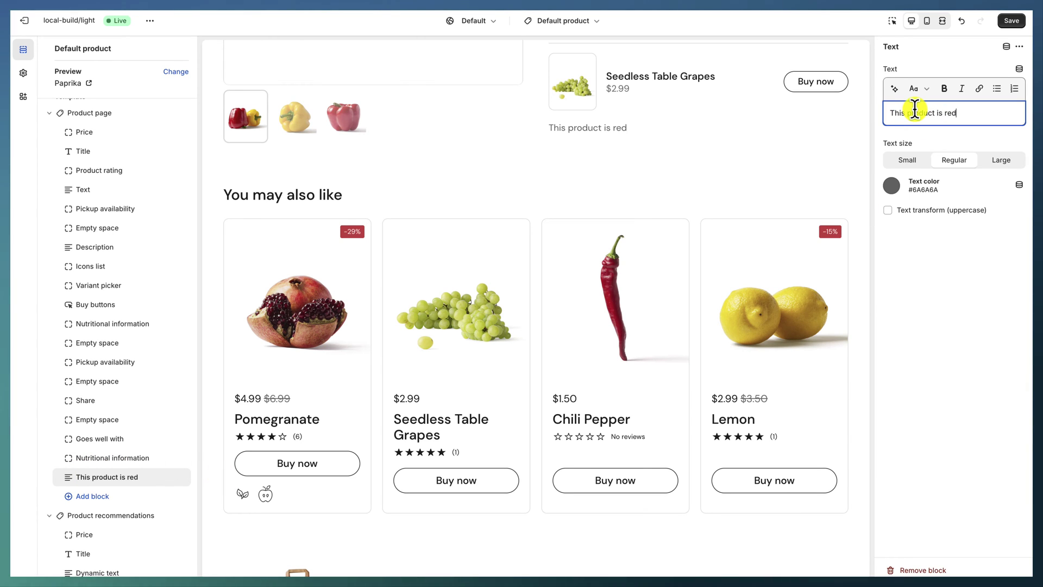
pyautogui.write('and yello')
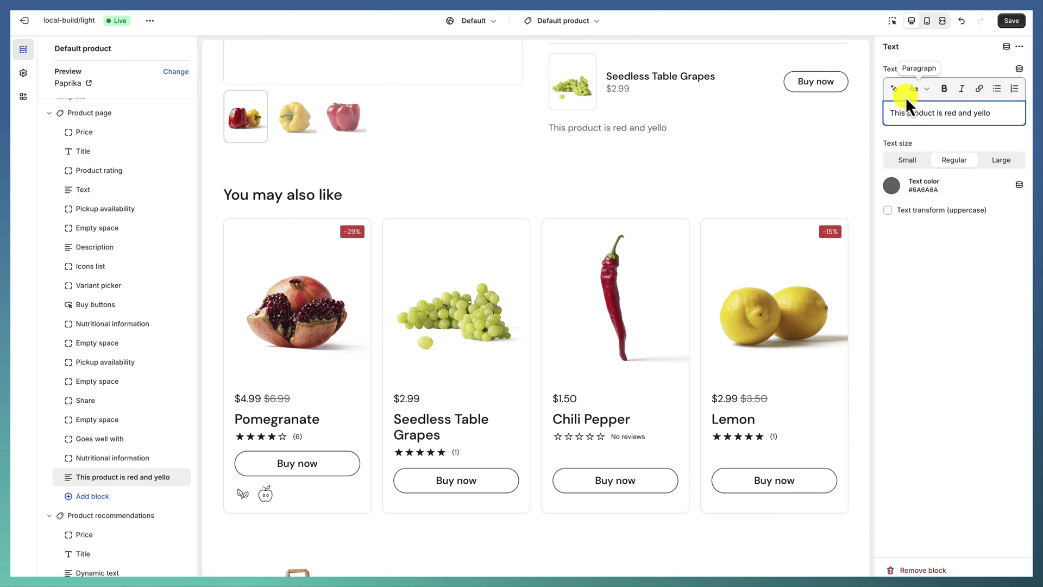
pyautogui.moveTo(66, 468); pyautogui.dragTo(84, 158)
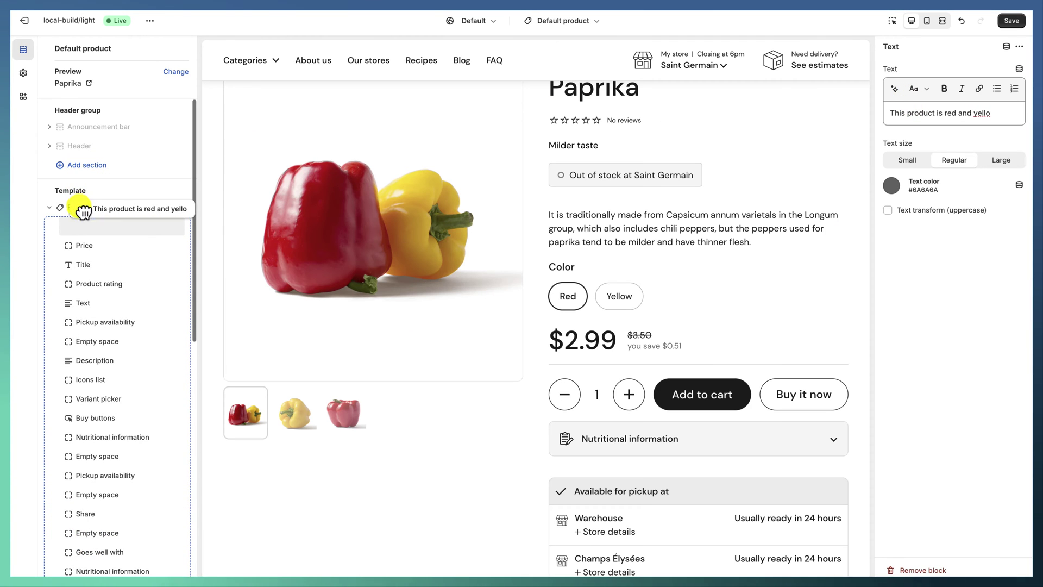
pyautogui.moveTo(84, 210); pyautogui.dragTo(84, 213)
# - Check the new text on the Paprika page, then preview the Kiwifruits product from its "Goes well with" suggestions
pyautogui.scroll(2, 594, 232)
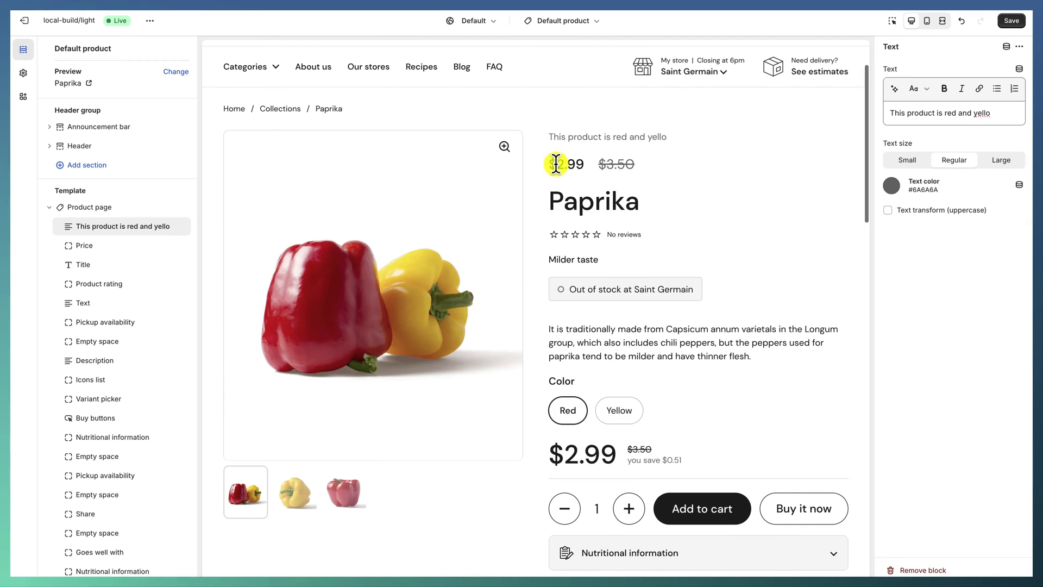
pyautogui.scroll(-10, 612, 156)
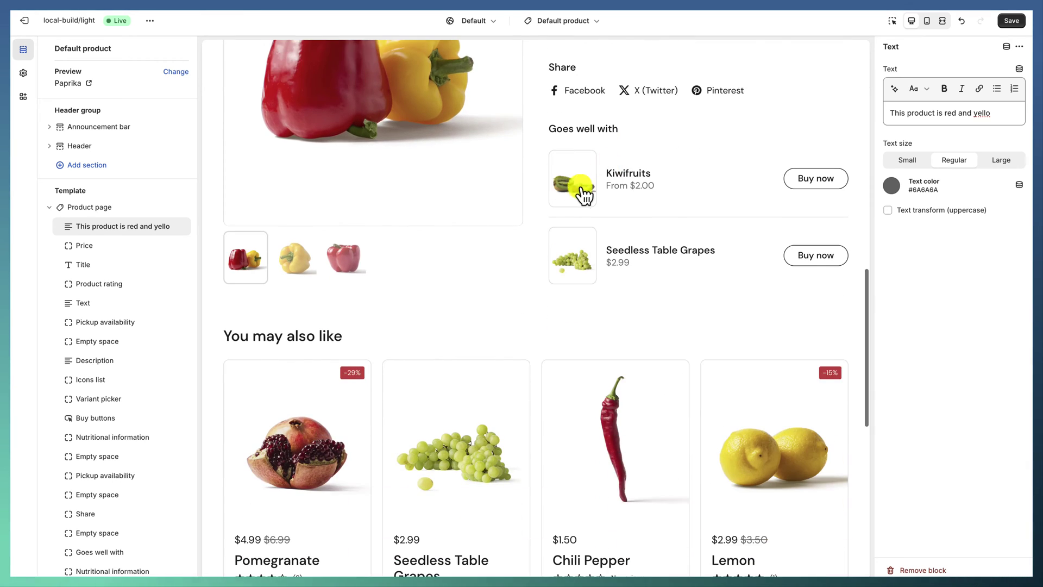
pyautogui.click(586, 191)
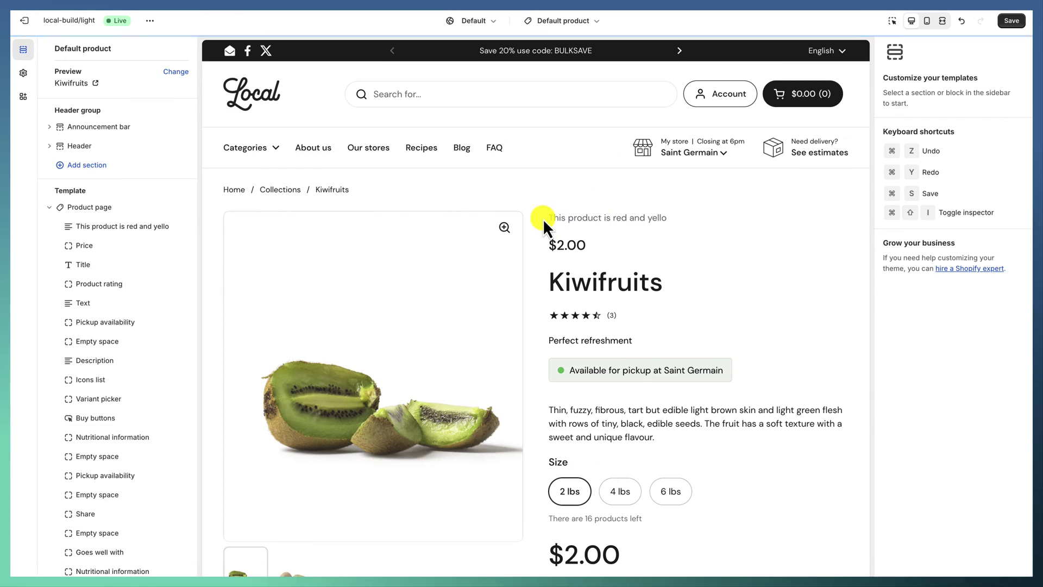
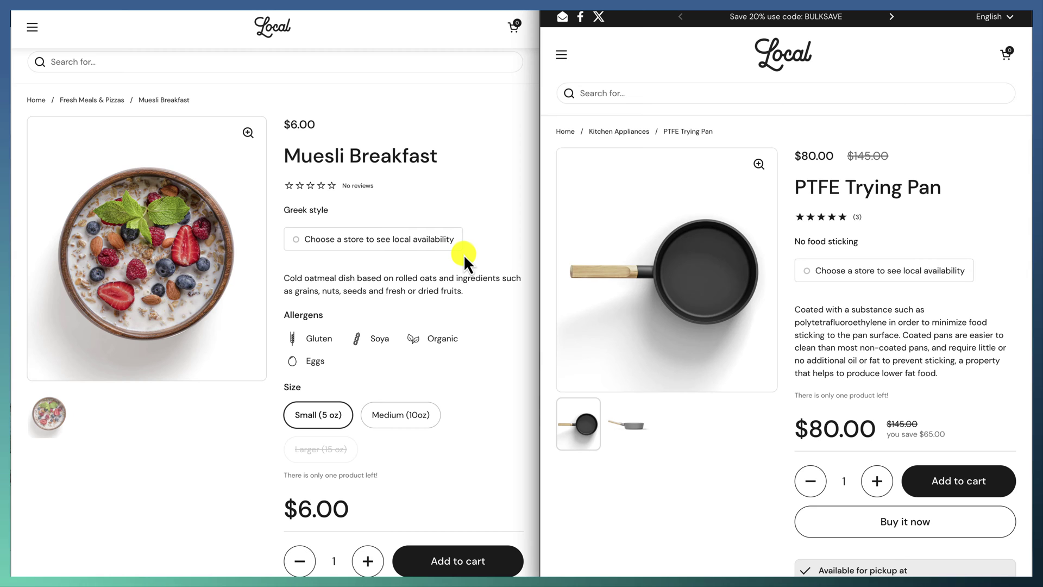
# - Examine the Muesli Breakfast product page, including its allergens, sizes and nutritional information, which is expanded and collapsed again
pyautogui.scroll(1, 463, 254)
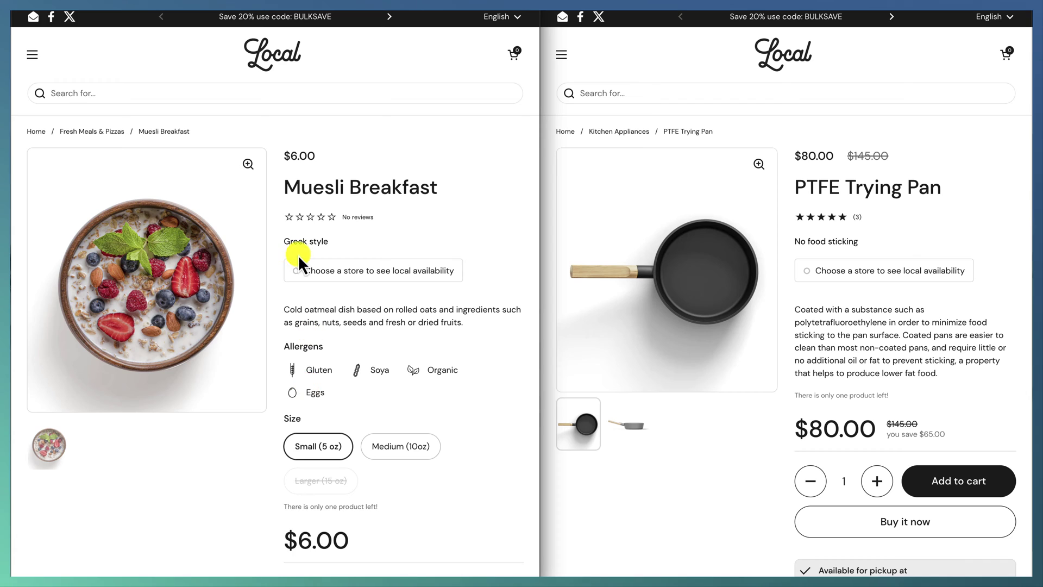
pyautogui.scroll(-1, 295, 255)
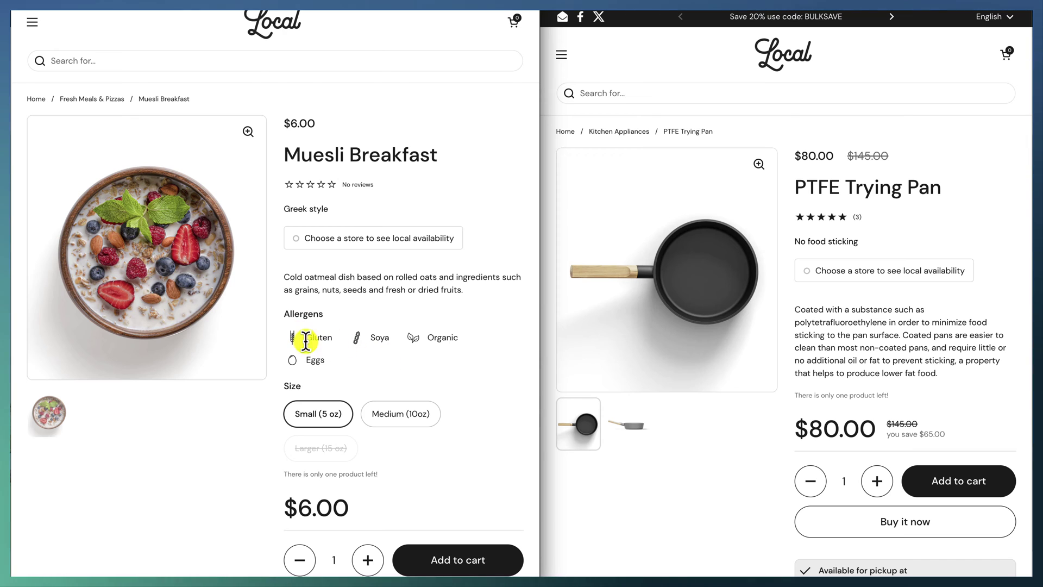
pyautogui.scroll(-6, 362, 355)
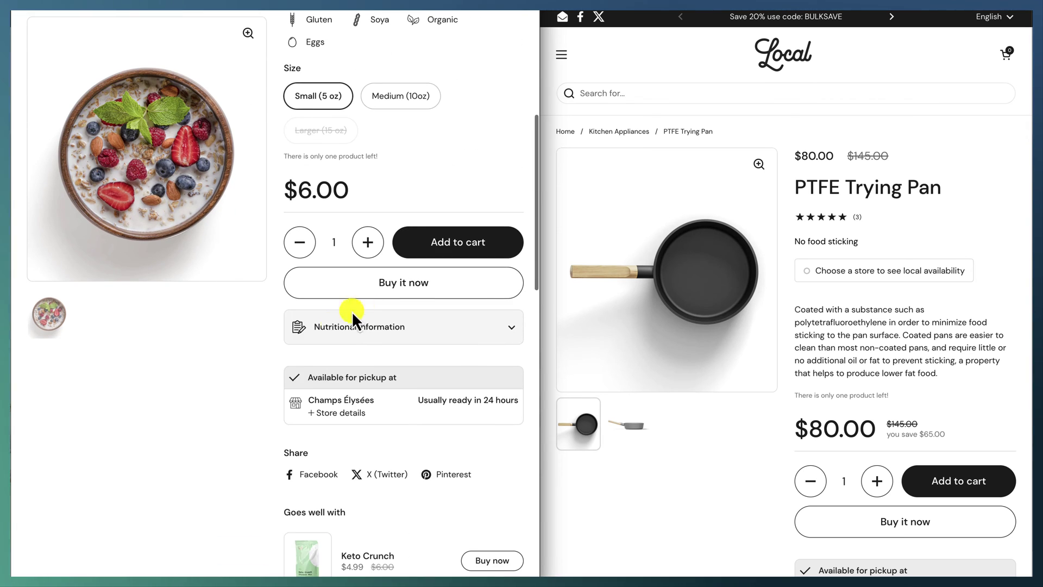
pyautogui.scroll(-1, 353, 334)
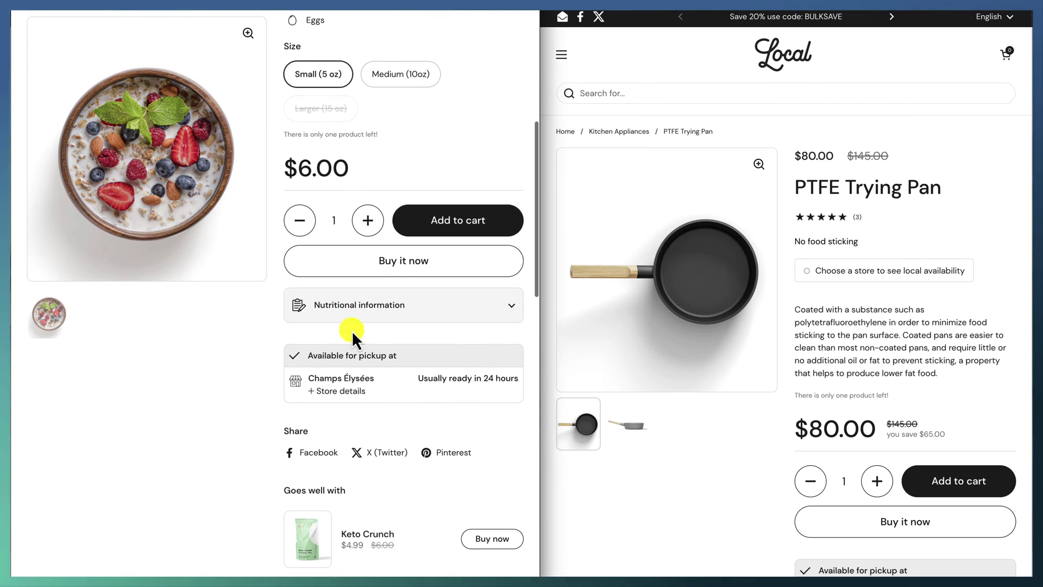
pyautogui.click(379, 319)
pyautogui.scroll(-1, 377, 456)
pyautogui.scroll(1, 377, 452)
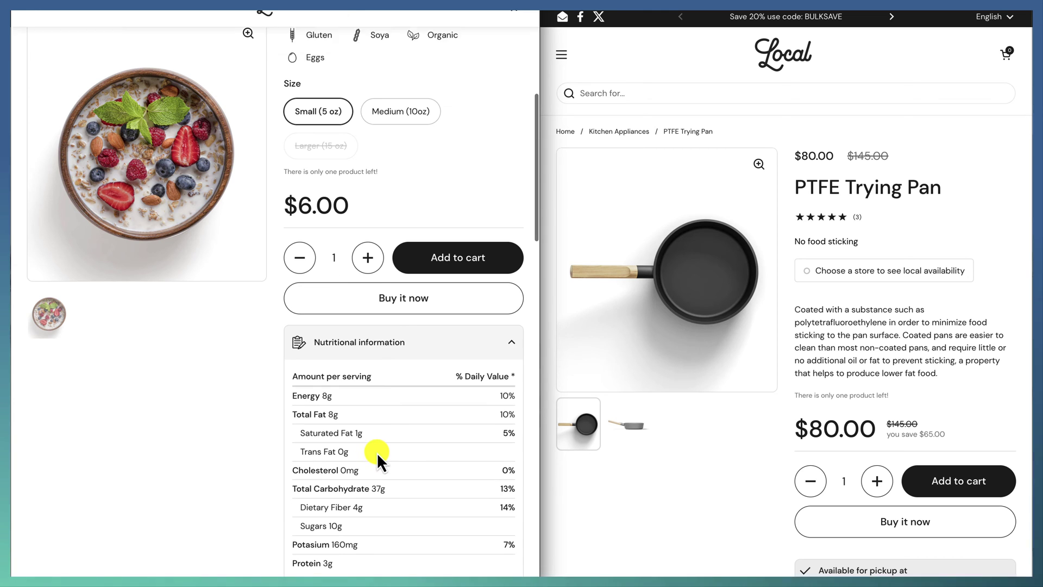
pyautogui.click(361, 342)
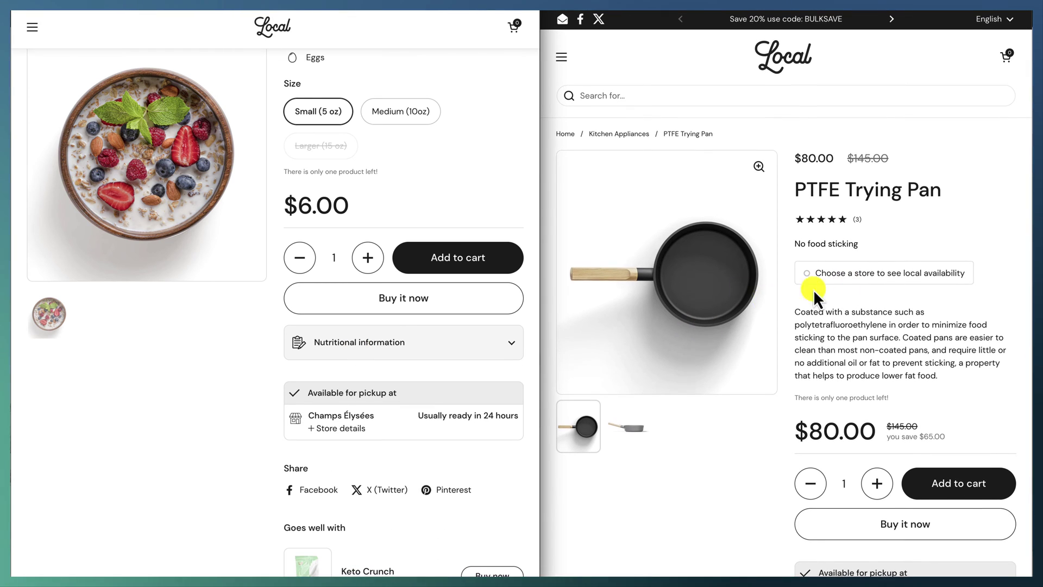
pyautogui.scroll(5, 460, 310)
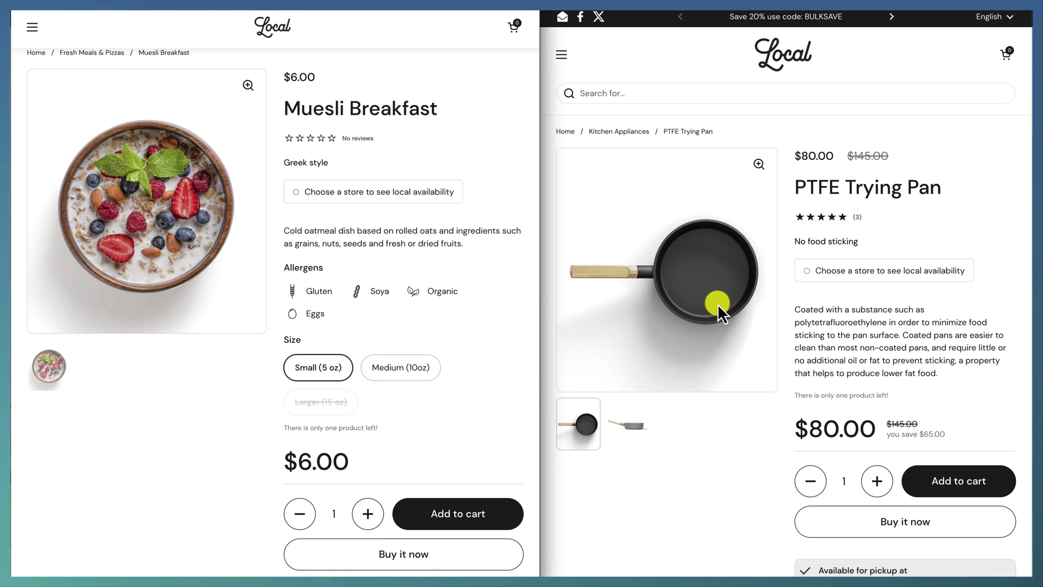
# - Examine the PTFE Trying Pan page's description, price, pickup and sharing blocks in comparison with the Muesli Breakfast page
pyautogui.scroll(-3, 781, 335)
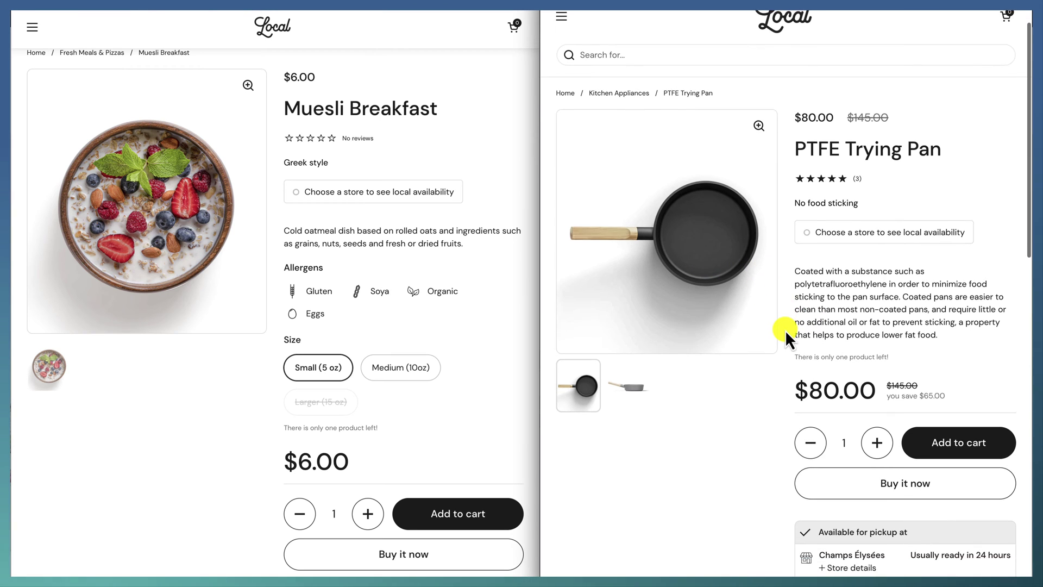
pyautogui.scroll(-1, 872, 237)
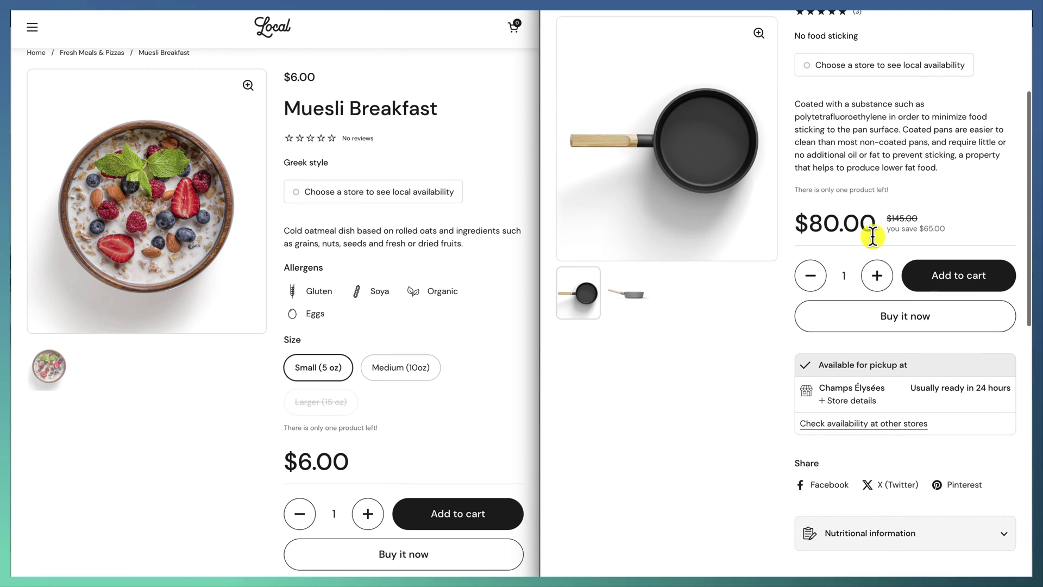
pyautogui.scroll(3, 871, 234)
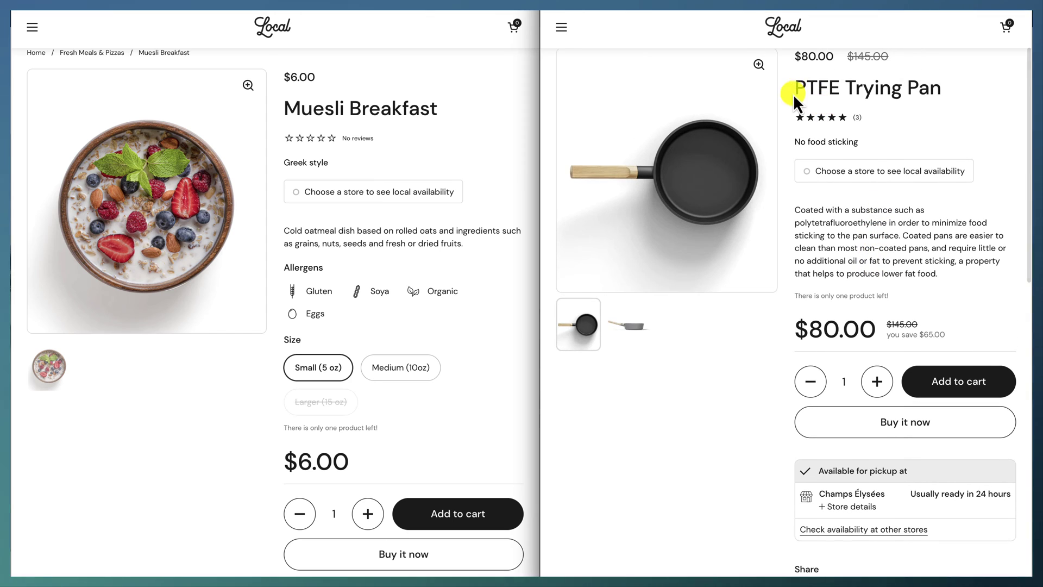
pyautogui.scroll(1, 791, 96)
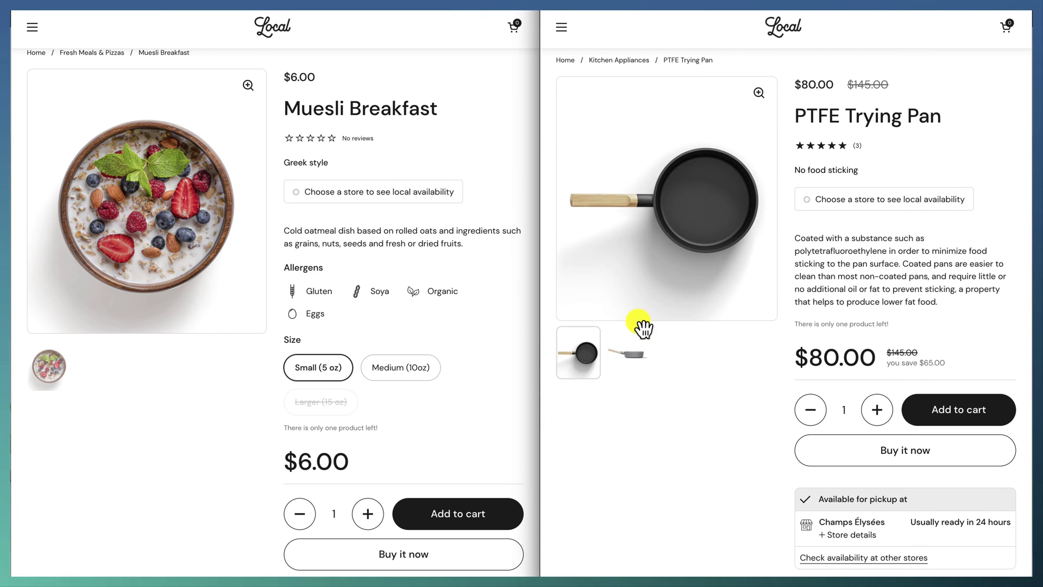
pyautogui.scroll(-3, 742, 372)
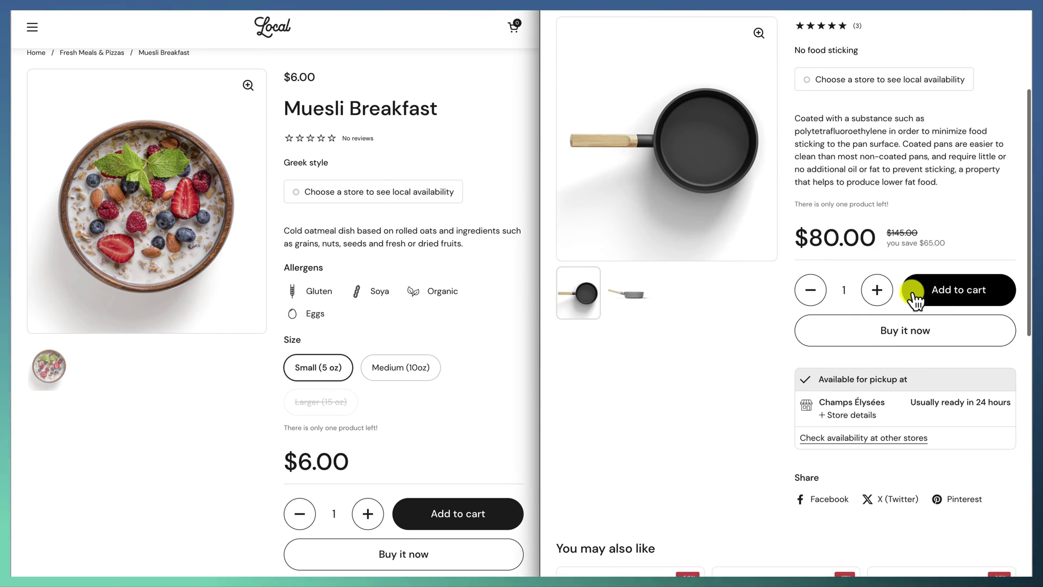
pyautogui.scroll(-4, 398, 388)
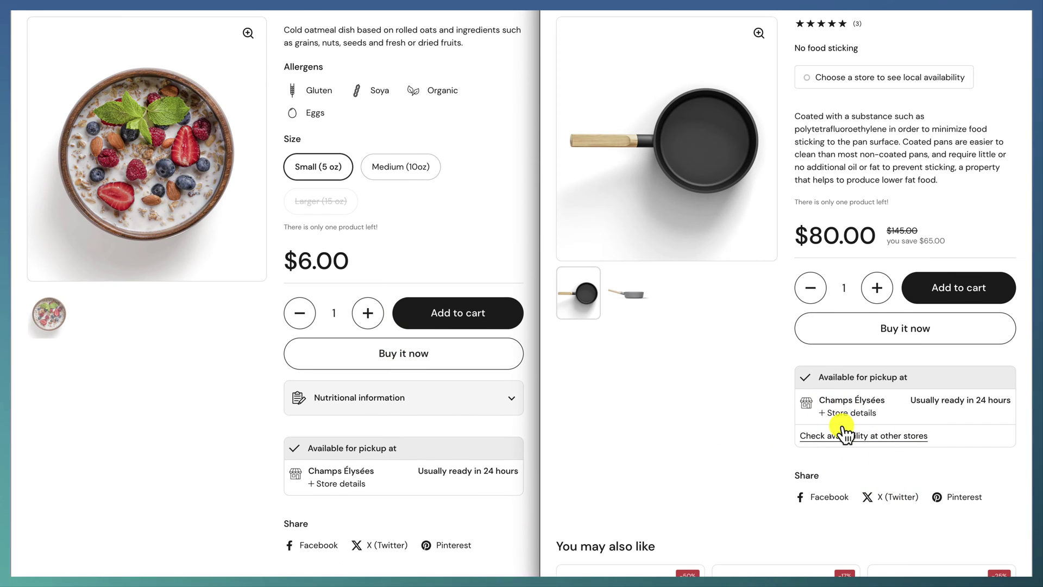
# - Compare the PTFE Trying Pan page's "You may also like" section with the Muesli Breakfast page's suggested products
pyautogui.scroll(-3, 846, 433)
pyautogui.scroll(-6, 219, 327)
pyautogui.scroll(-4, 728, 375)
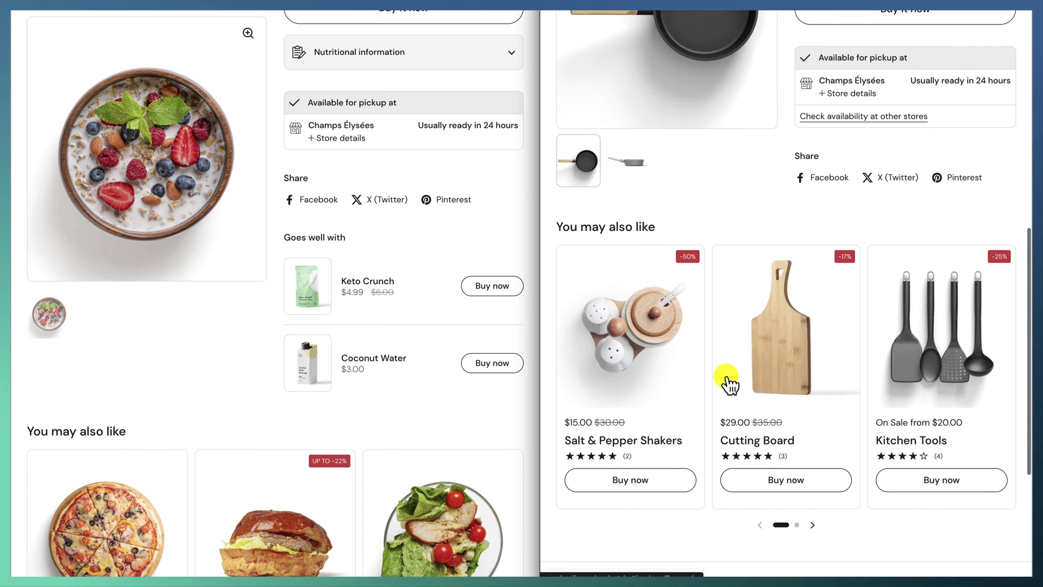
pyautogui.scroll(10, 724, 379)
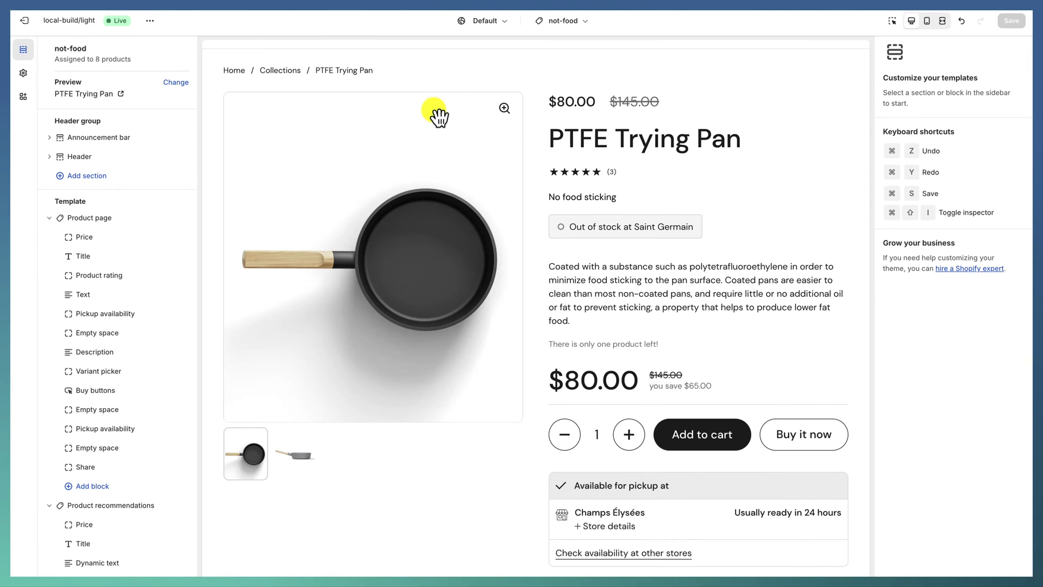
# - Create a product template named "kitchen" based on Default product
pyautogui.click(555, 24)
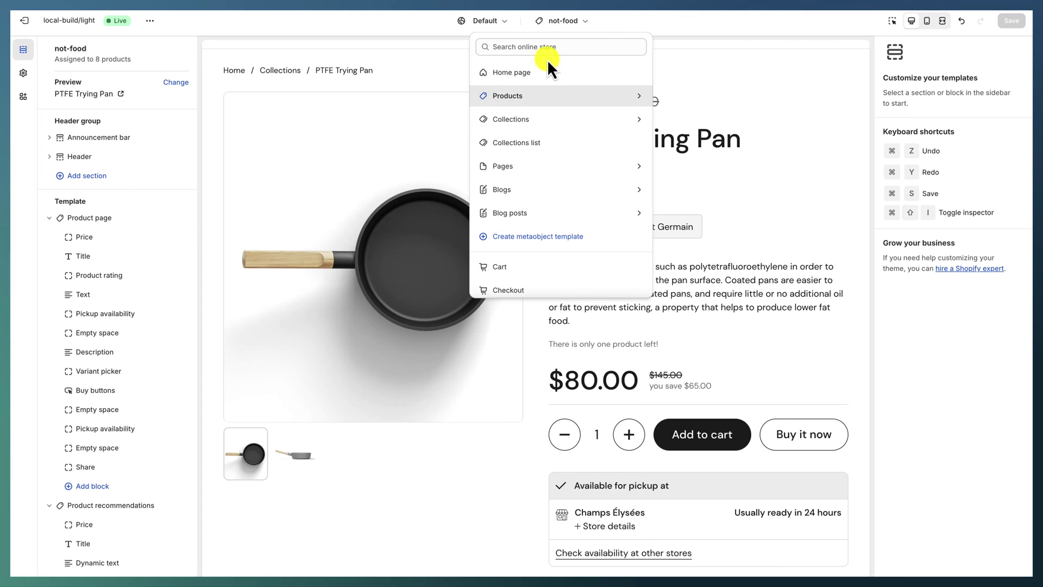
pyautogui.click(591, 94)
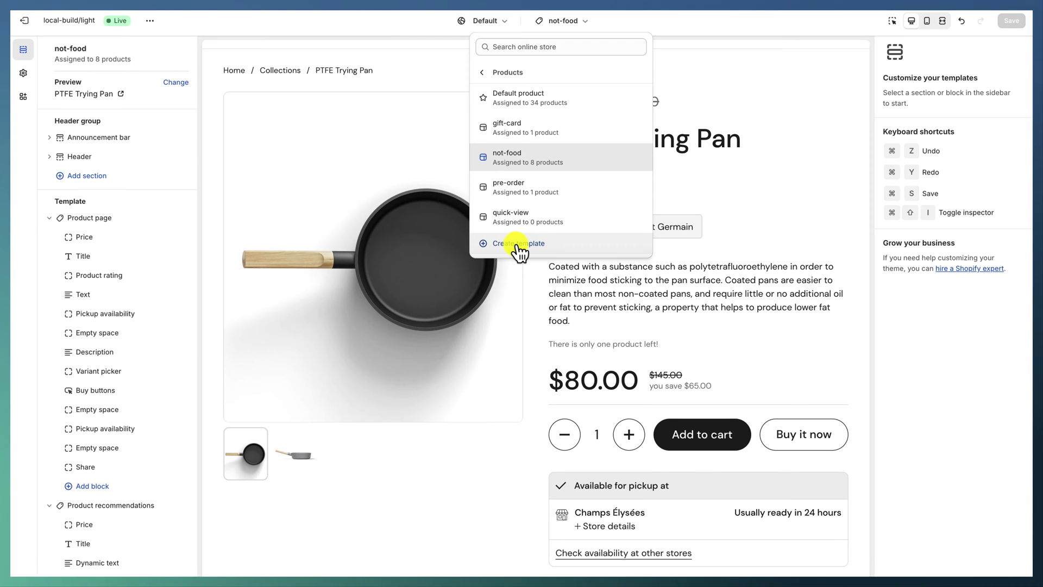
pyautogui.click(538, 247)
pyautogui.click(492, 291)
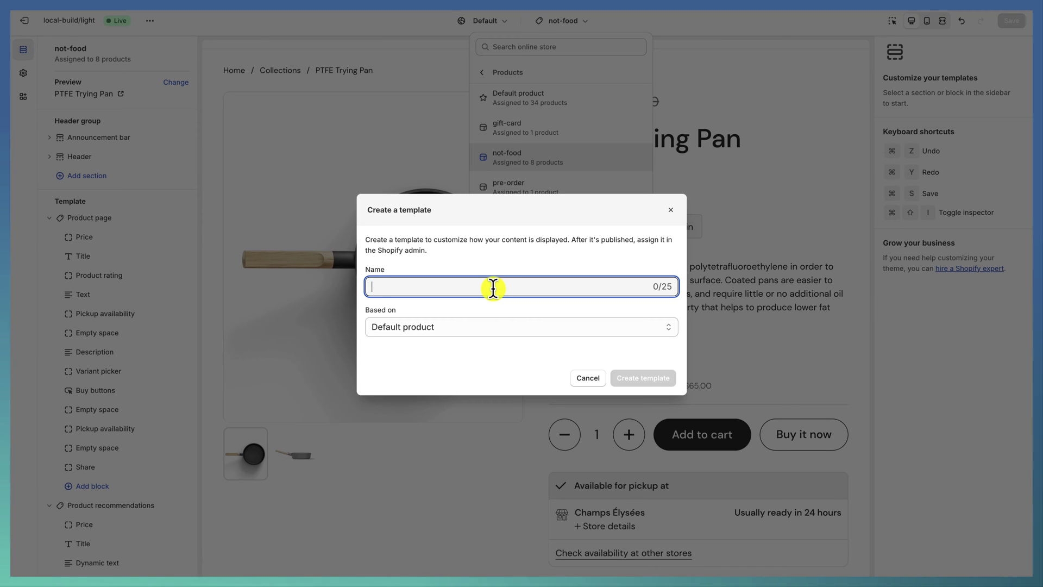
pyautogui.write('kitchen')
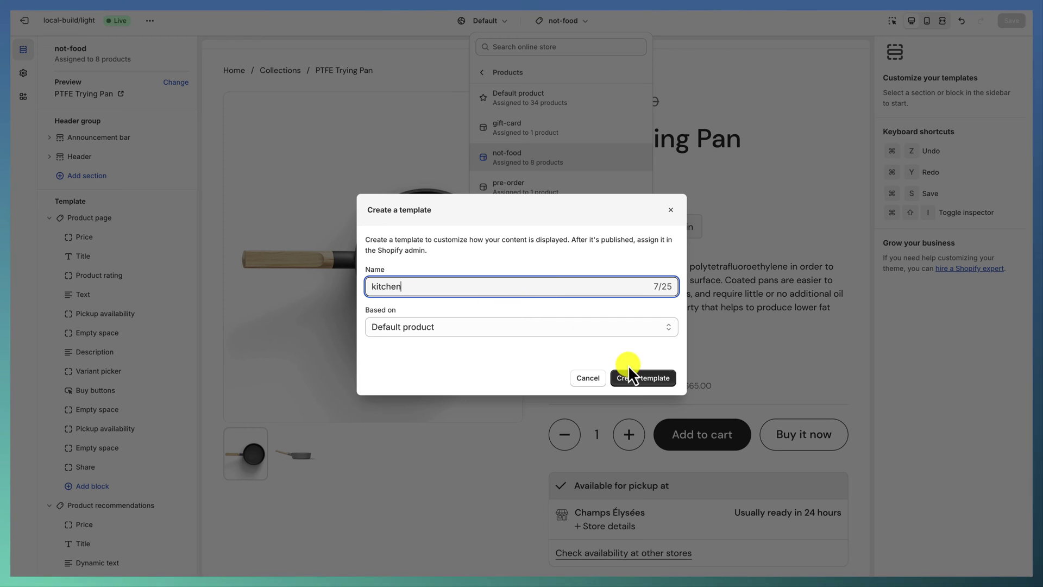
pyautogui.click(634, 377)
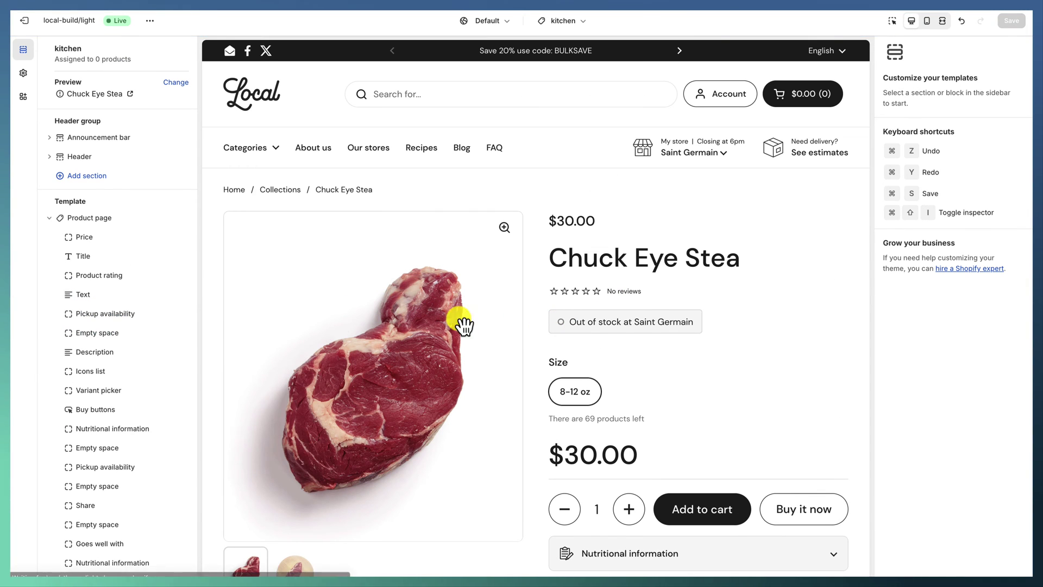
# - Hide the kitchen template's Text, first Pickup availability, first Empty space, Description, Icons list, Variant picker and Buy buttons blocks
pyautogui.scroll(-4, 532, 259)
pyautogui.scroll(-3, 559, 257)
pyautogui.scroll(7, 559, 257)
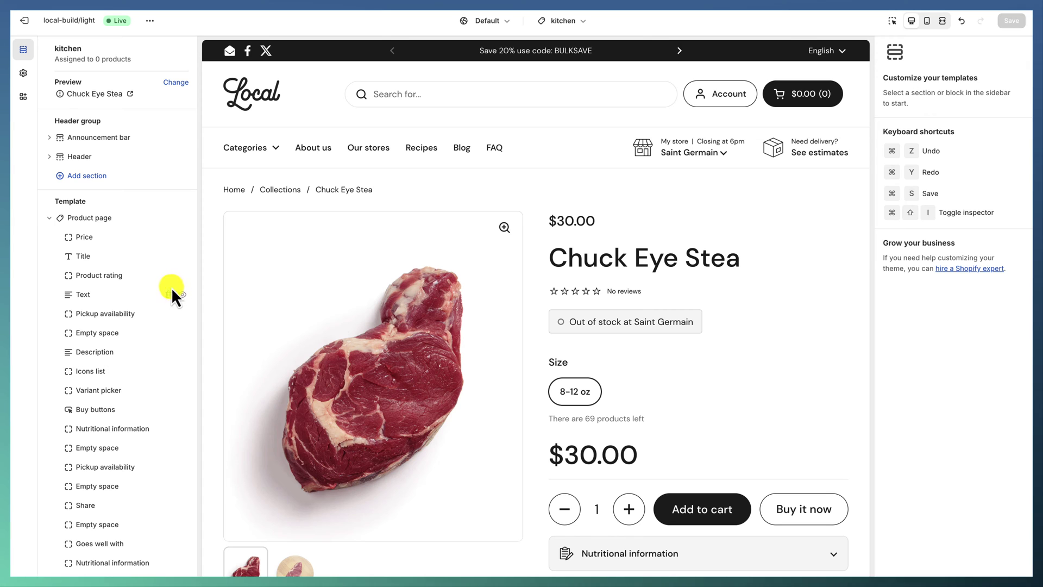
pyautogui.click(182, 295)
pyautogui.click(182, 313)
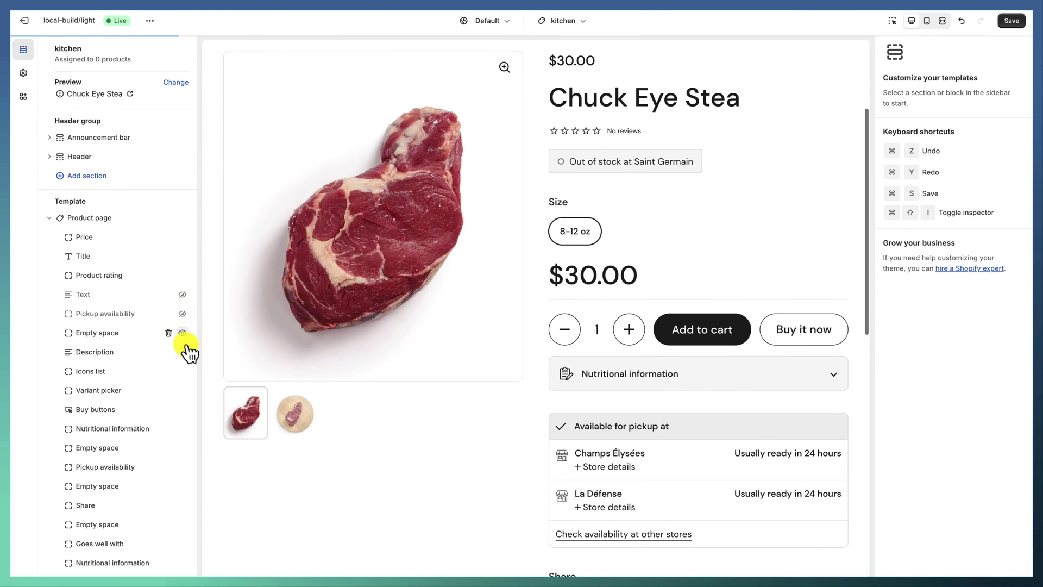
pyautogui.click(182, 332)
pyautogui.click(182, 351)
pyautogui.click(182, 371)
pyautogui.click(181, 390)
pyautogui.click(182, 409)
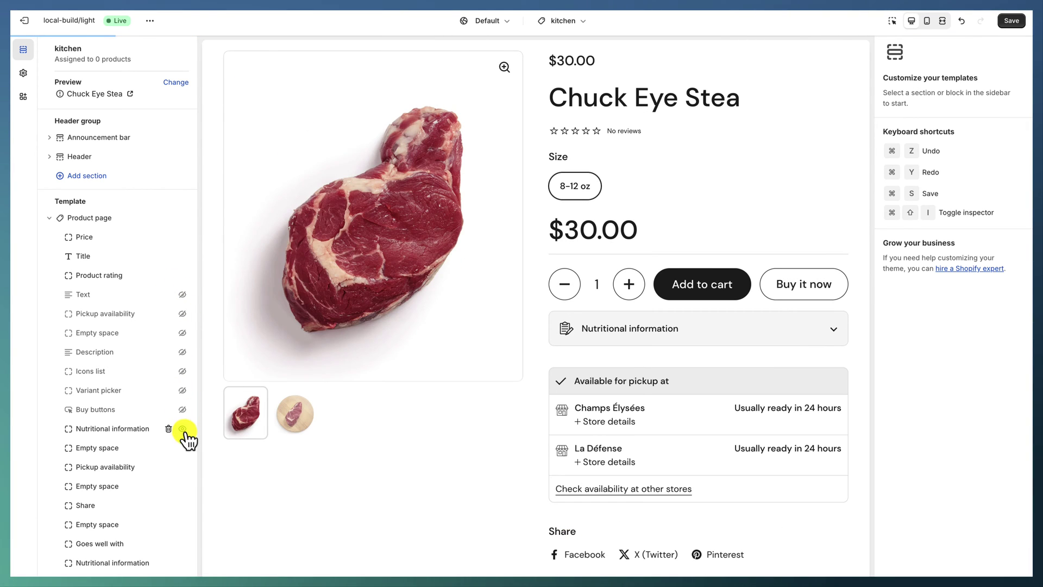
# - Hide every remaining Product page block from the first Nutritional information to the last one, and save the kitchen template
pyautogui.click(182, 448)
pyautogui.click(182, 467)
pyautogui.click(182, 506)
pyautogui.click(182, 562)
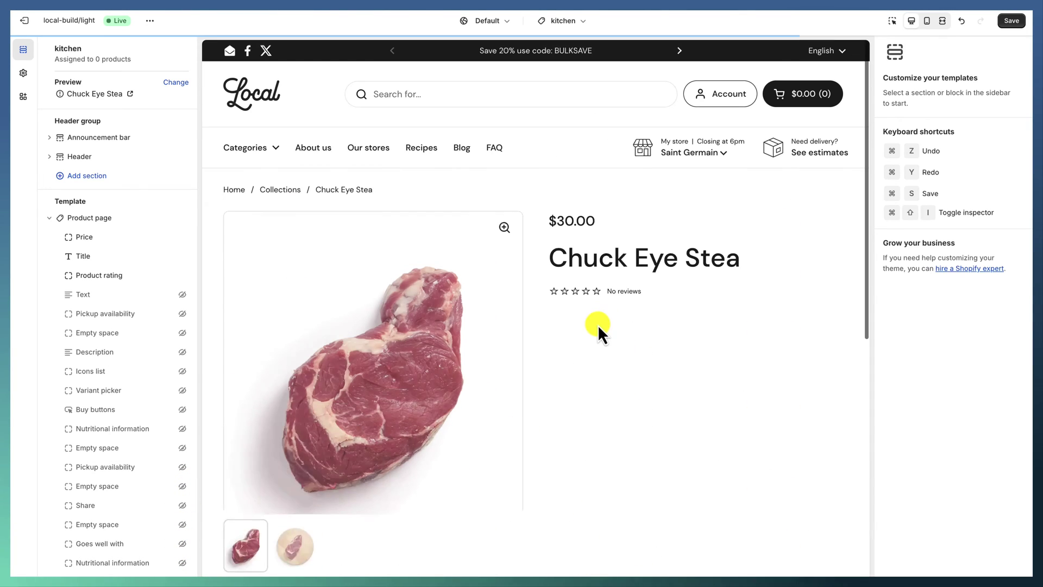
pyautogui.scroll(-7, 418, 298)
pyautogui.scroll(7, 493, 263)
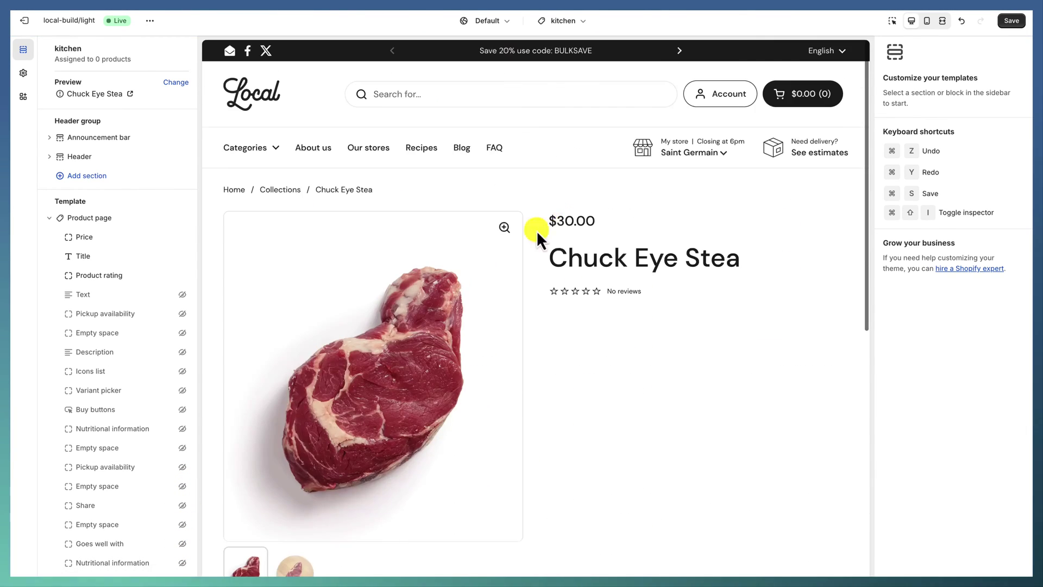
pyautogui.click(1012, 20)
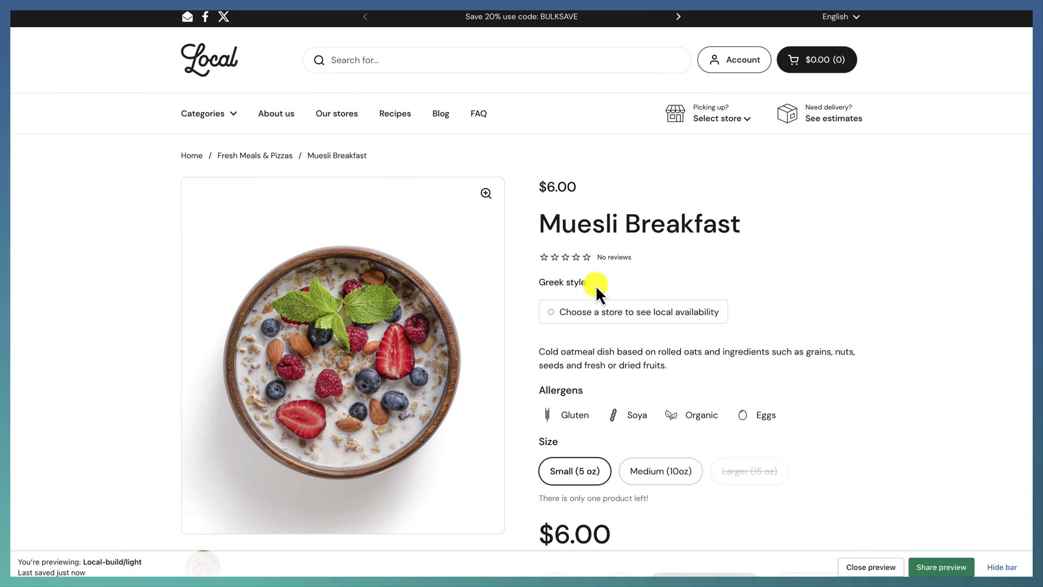
# - Check the Muesli Breakfast storefront page's blocks after saving the kitchen template, and list the product templates in the theme editor
pyautogui.scroll(-9, 596, 285)
pyautogui.scroll(7, 595, 285)
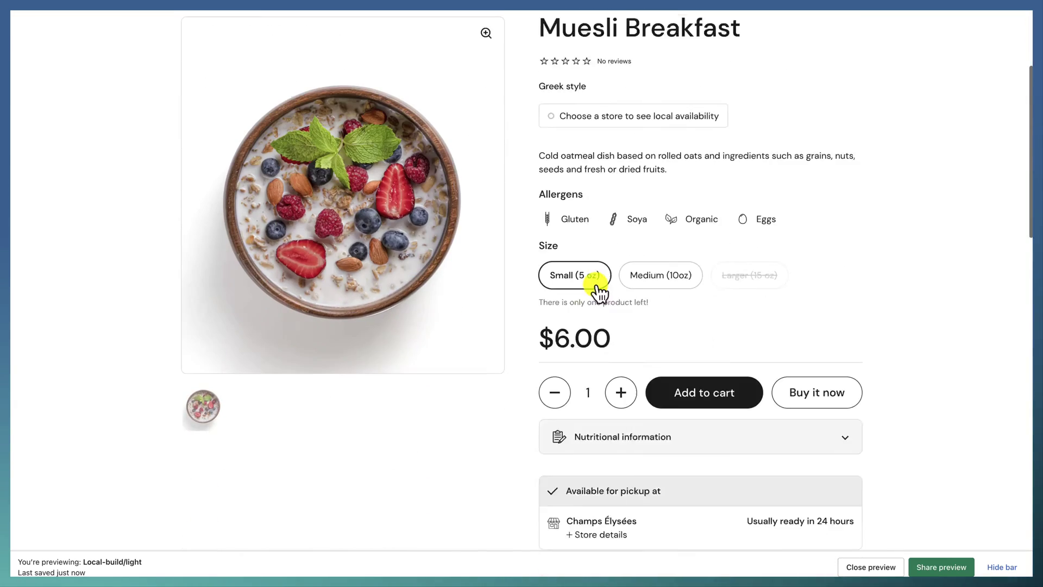
pyautogui.scroll(-10, 595, 285)
pyautogui.scroll(13, 596, 285)
pyautogui.scroll(-1, 609, 288)
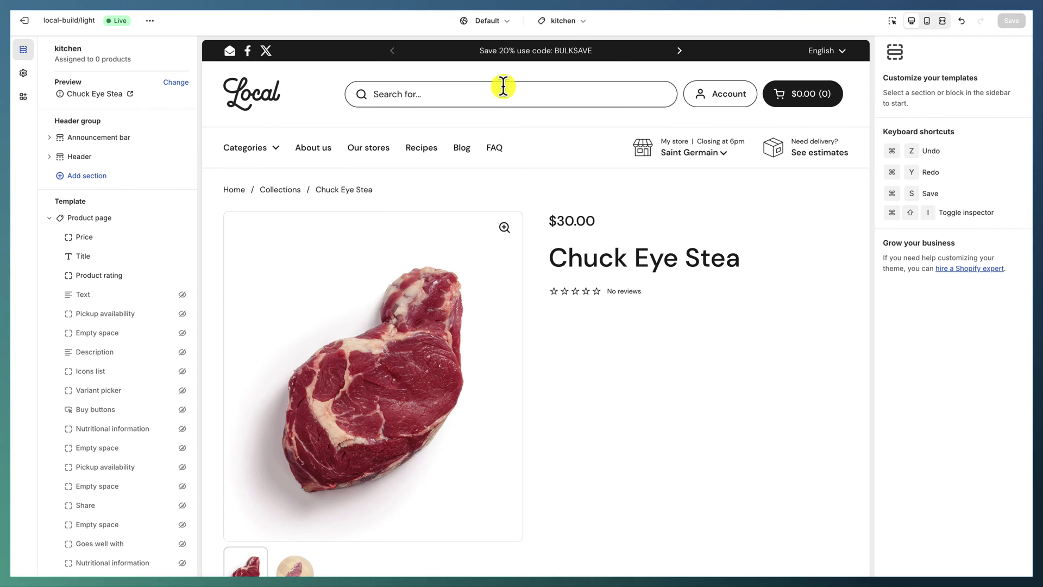
pyautogui.click(568, 23)
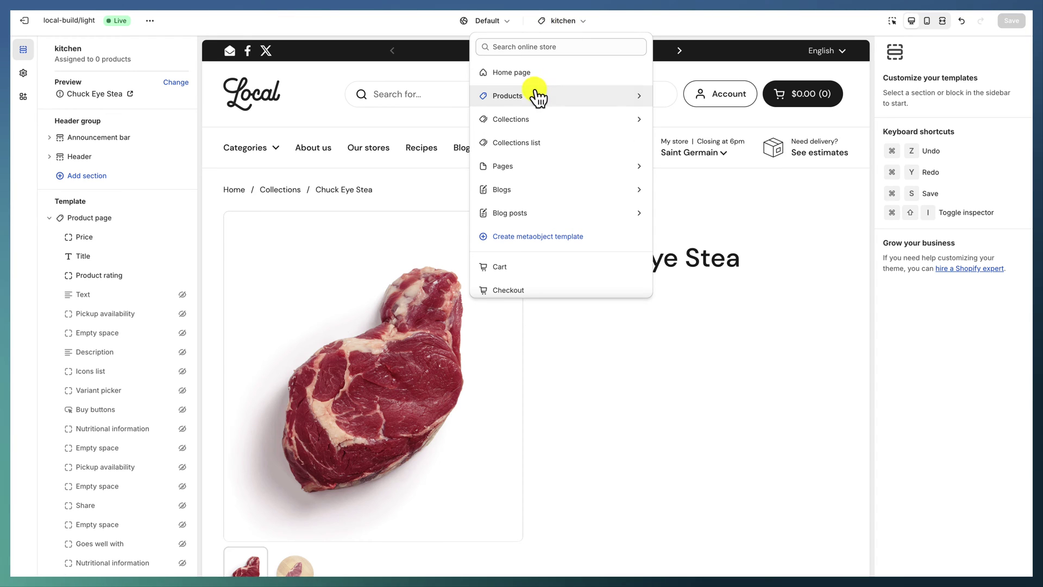
pyautogui.click(541, 98)
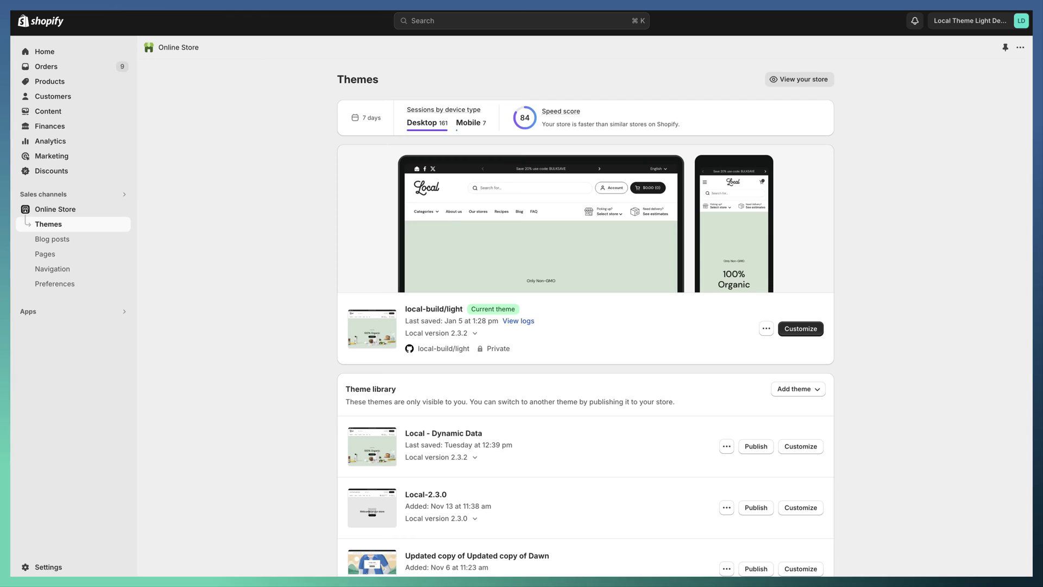
# - Assign the kitchen theme template to the Chuck Eye Stea product in the Shopify admin and save the product
pyautogui.click(77, 87)
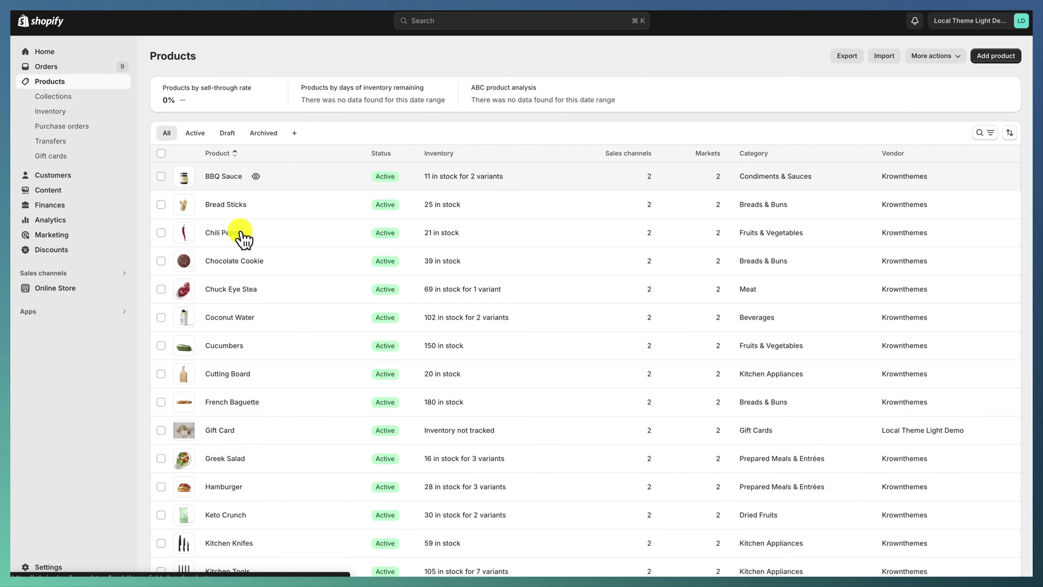
pyautogui.click(242, 292)
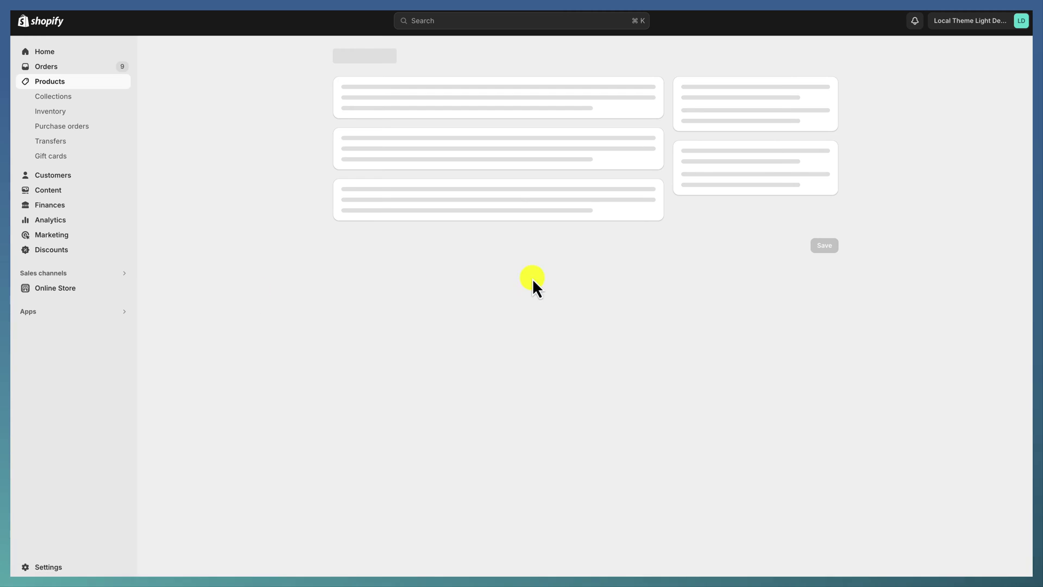
pyautogui.scroll(-4, 576, 334)
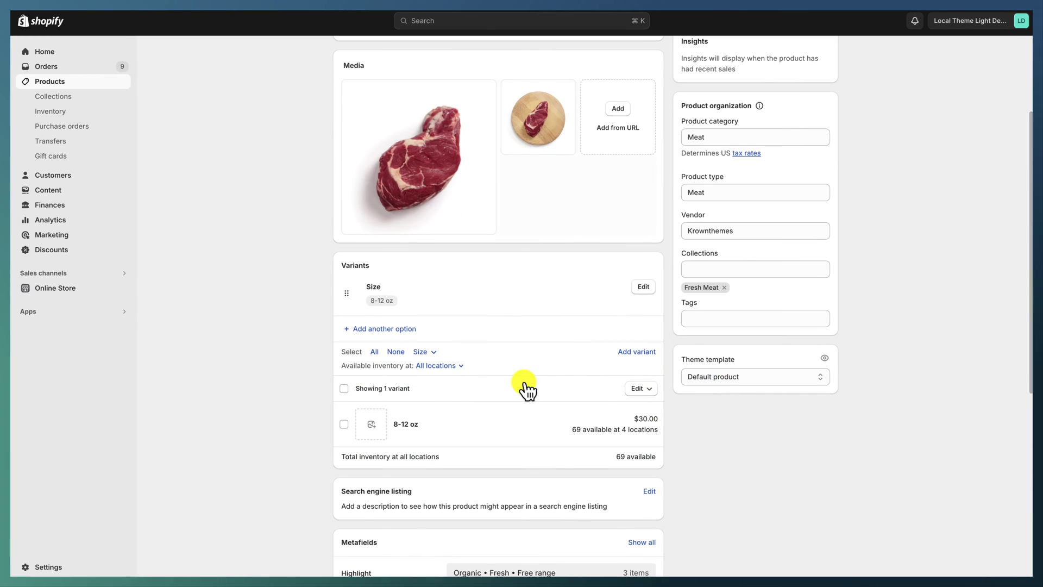
pyautogui.click(718, 376)
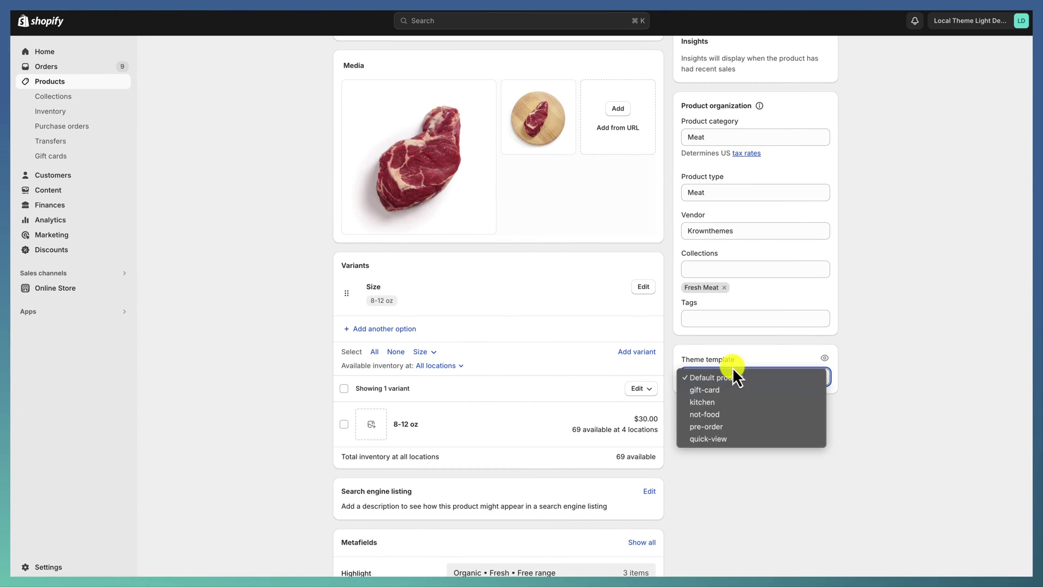
pyautogui.click(726, 404)
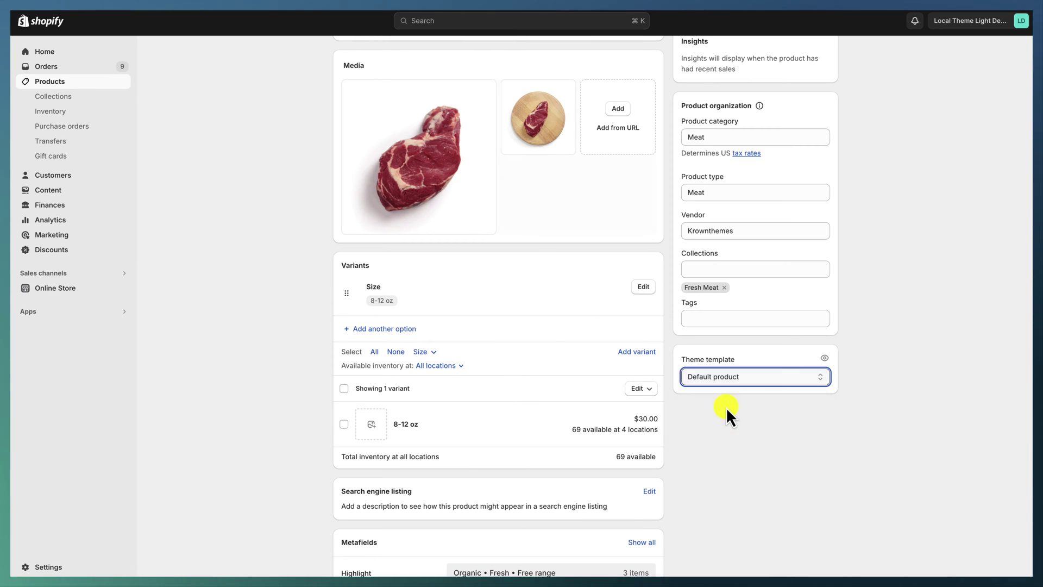
pyautogui.scroll(4, 777, 191)
pyautogui.click(819, 20)
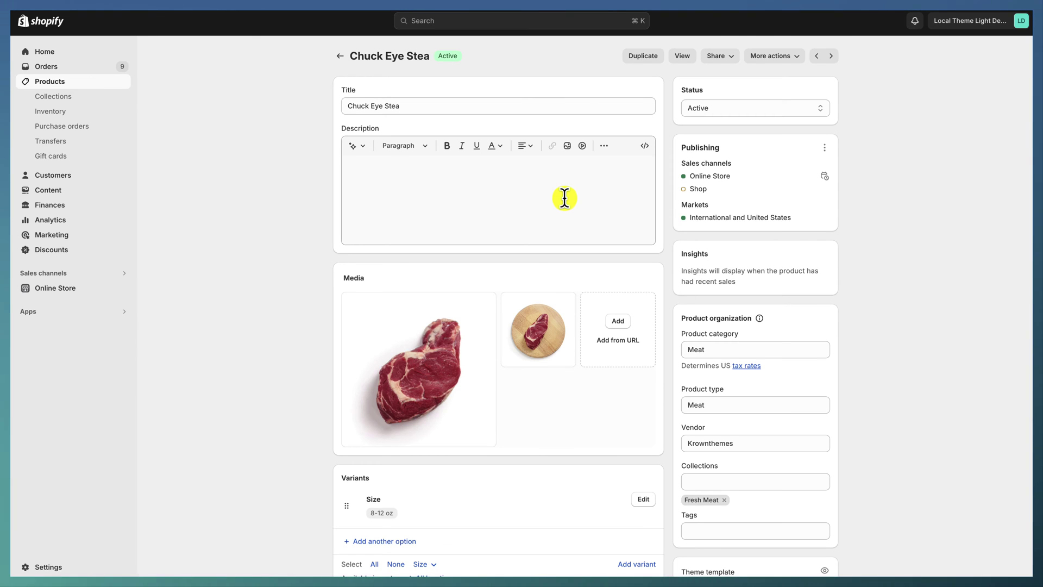
# - Check the theme template assigned to Chuck Eye Stea and view the product's page on the storefront
pyautogui.scroll(-4, 709, 344)
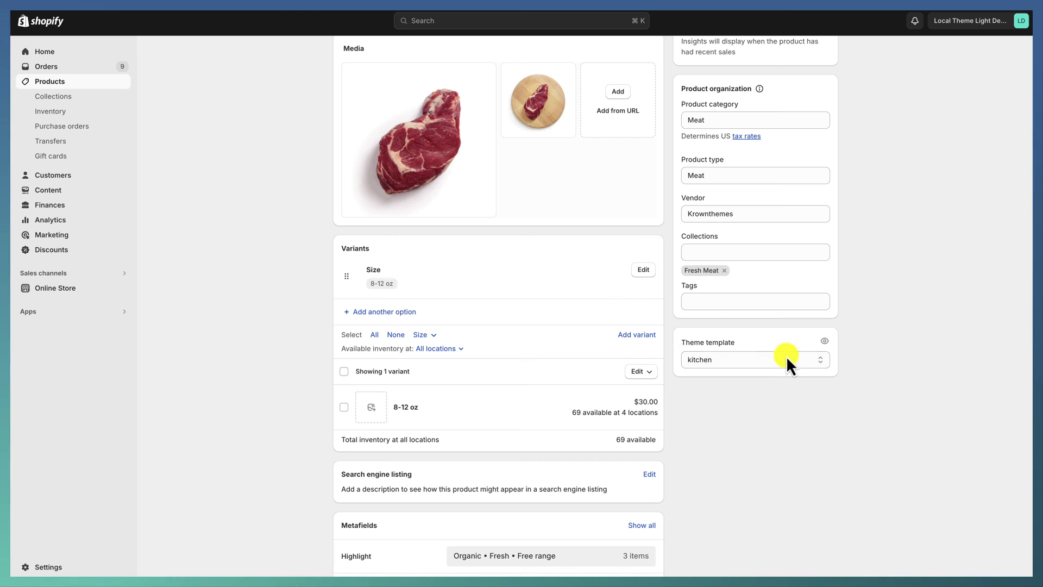
pyautogui.scroll(5, 700, 337)
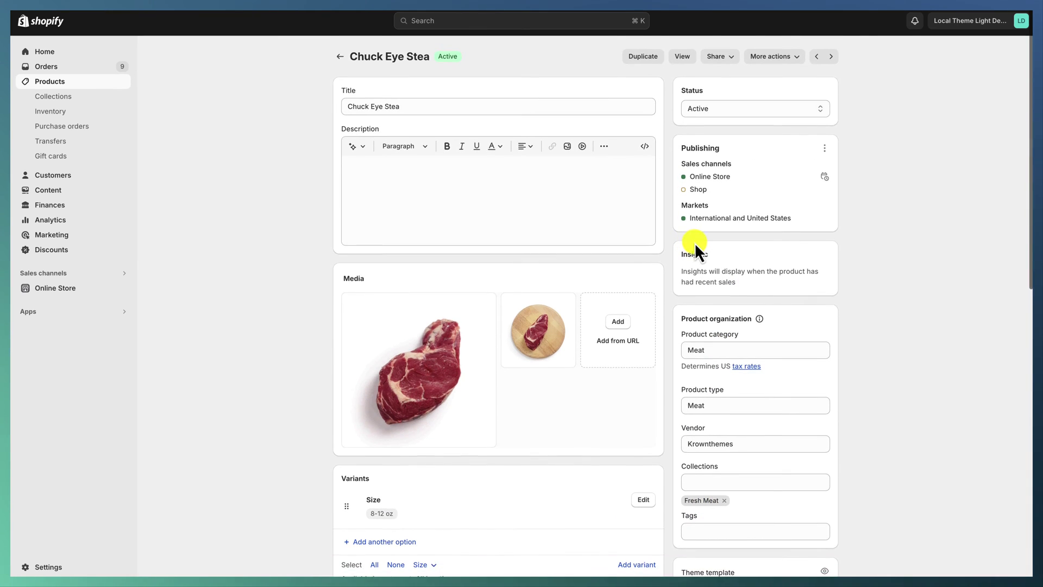
pyautogui.click(682, 58)
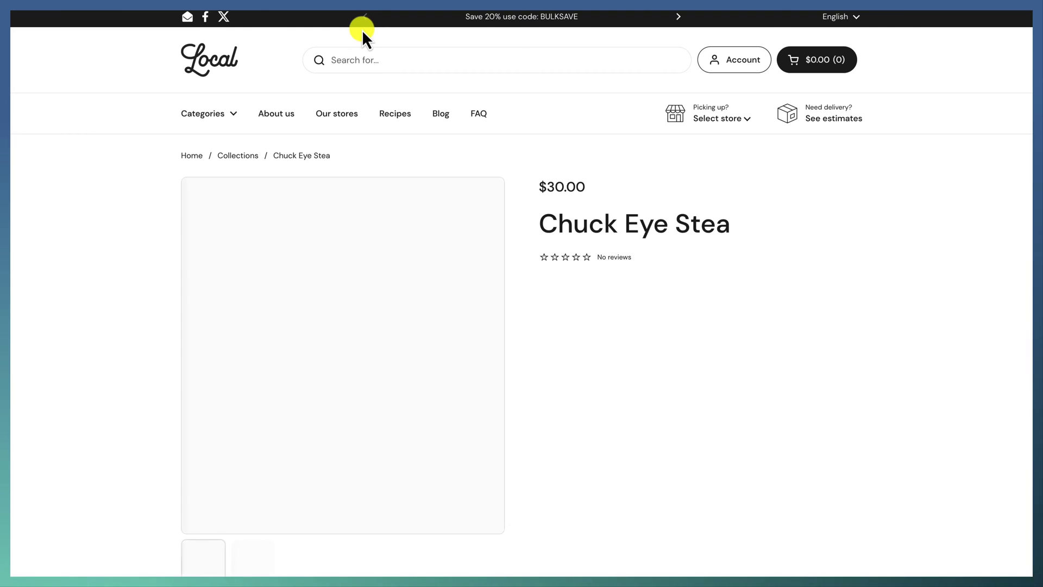
pyautogui.scroll(-3, 457, 178)
pyautogui.scroll(3, 457, 178)
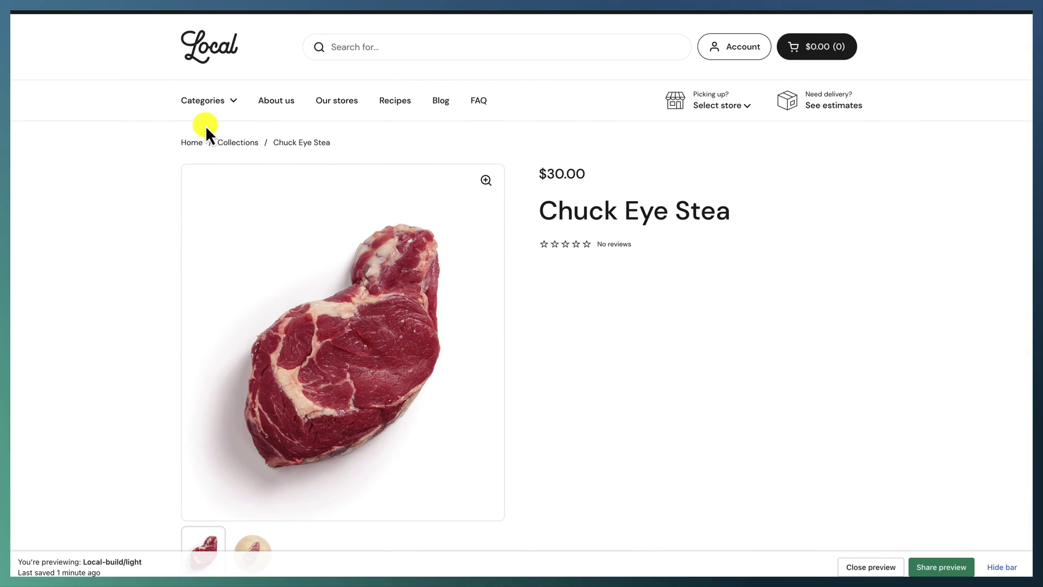
pyautogui.scroll(2, 273, 161)
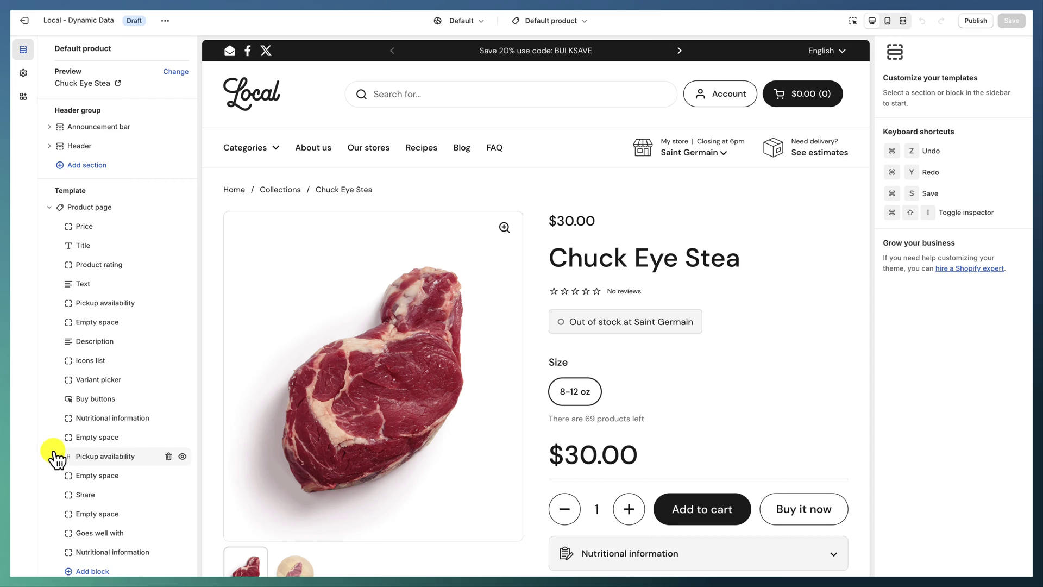
# - Add a Collapsible tab block to the Local - Dynamic Data theme's Default product template and place it above Description
pyautogui.click(115, 570)
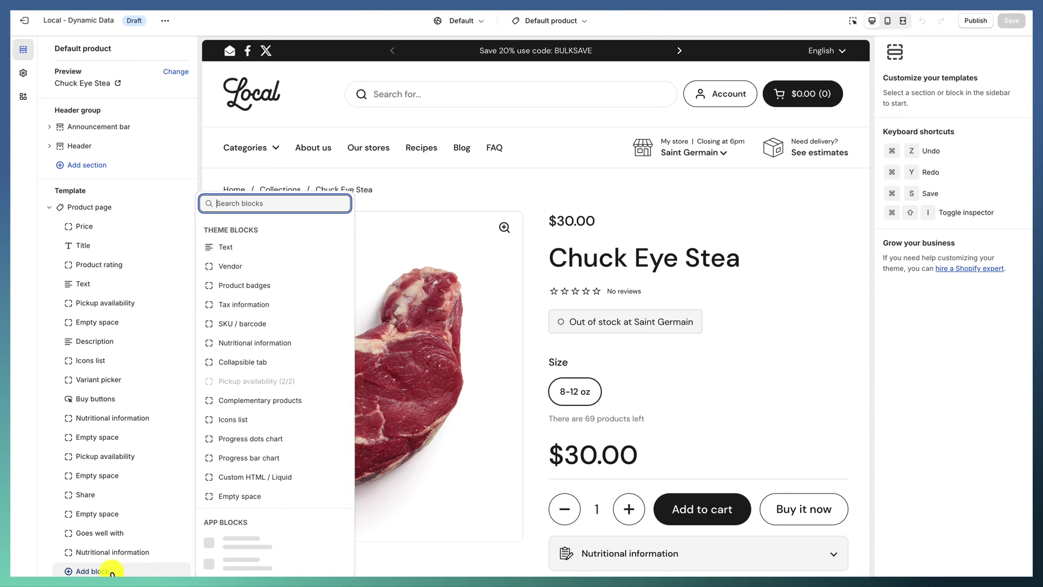
pyautogui.click(300, 342)
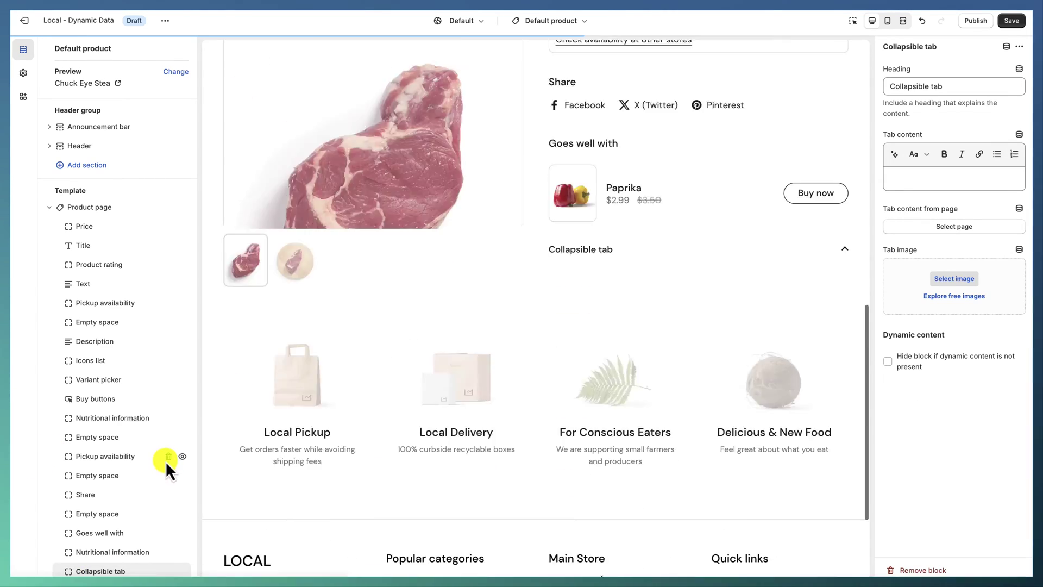
pyautogui.moveTo(74, 566); pyautogui.dragTo(85, 337)
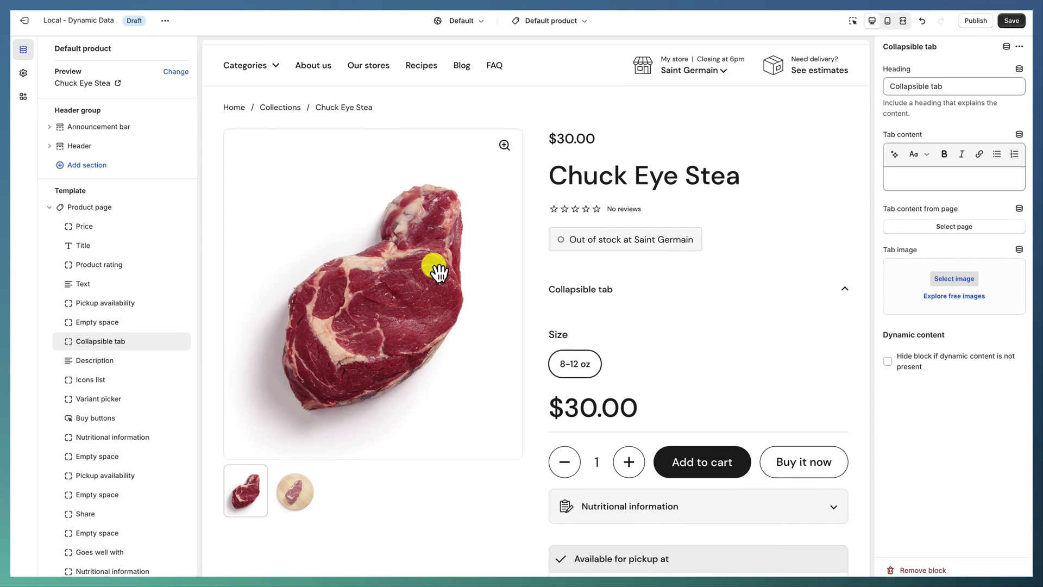
# - Set the collapsible tab's heading to "Recipes Ideas" and open its tab content for editing
pyautogui.click(944, 187)
pyautogui.scroll(-2, 709, 236)
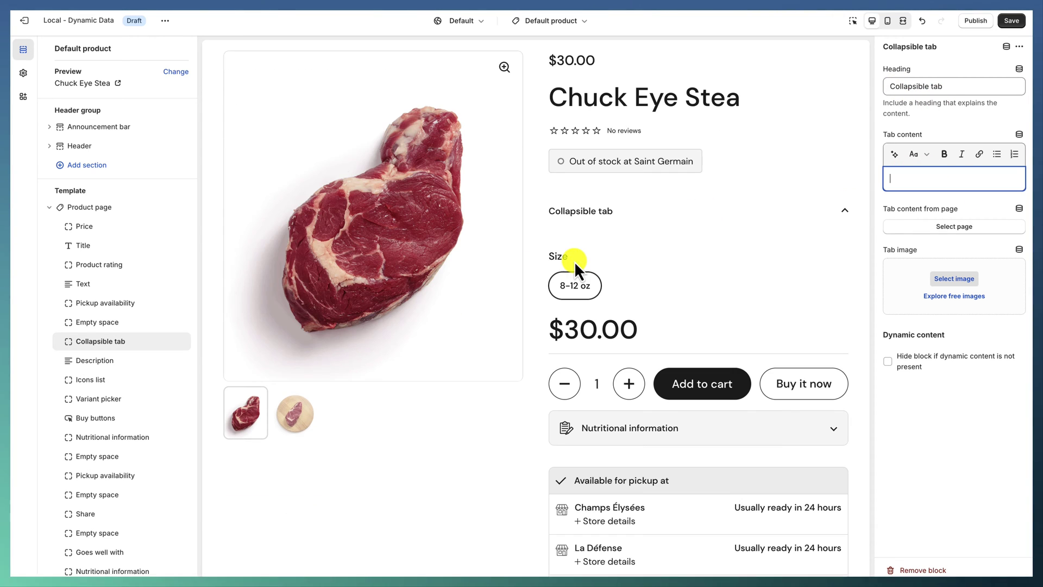
pyautogui.moveTo(960, 88); pyautogui.dragTo(870, 90)
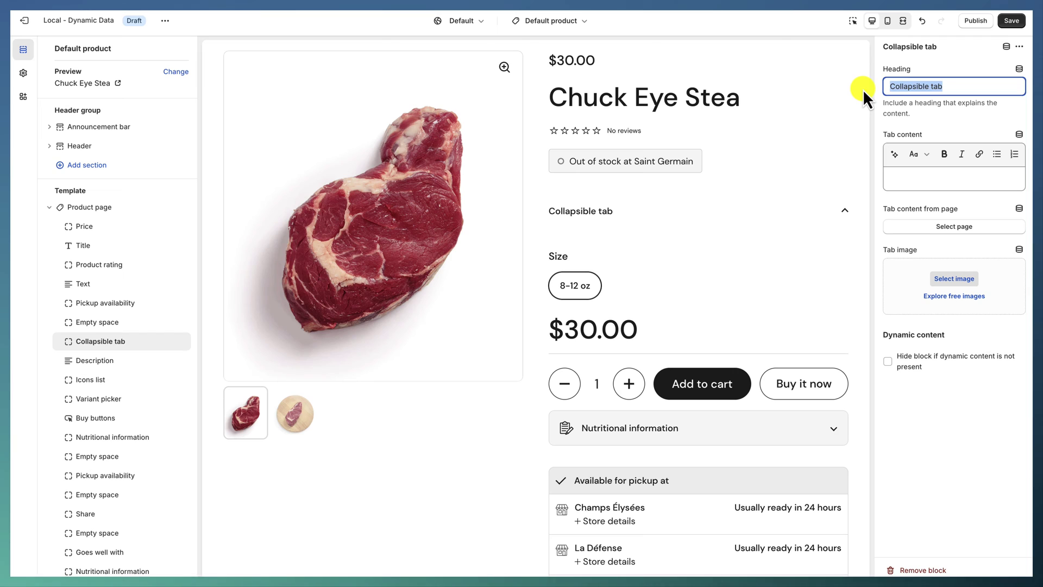
pyautogui.write('Recipes Ideas')
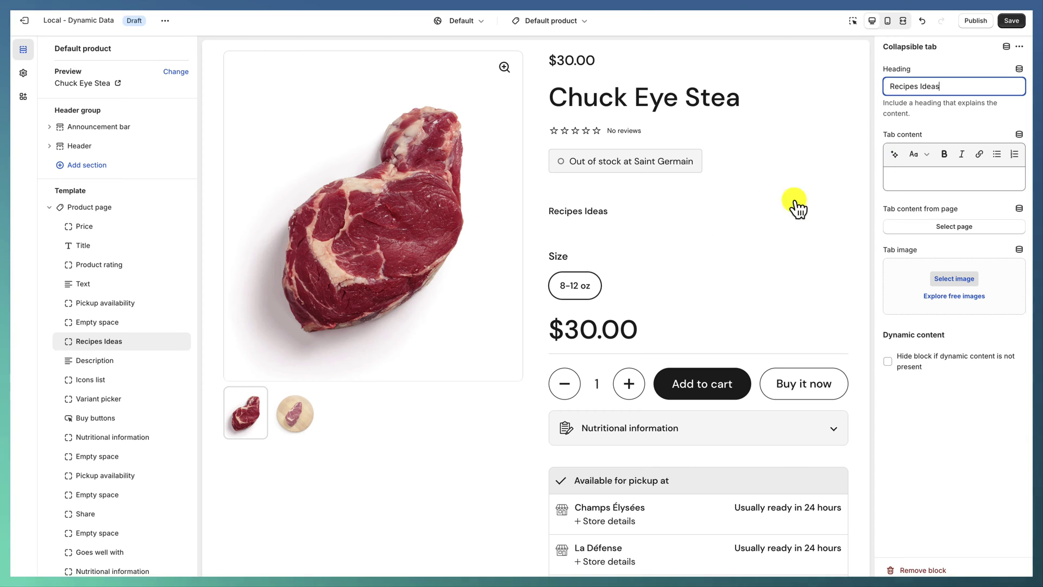
pyautogui.click(913, 181)
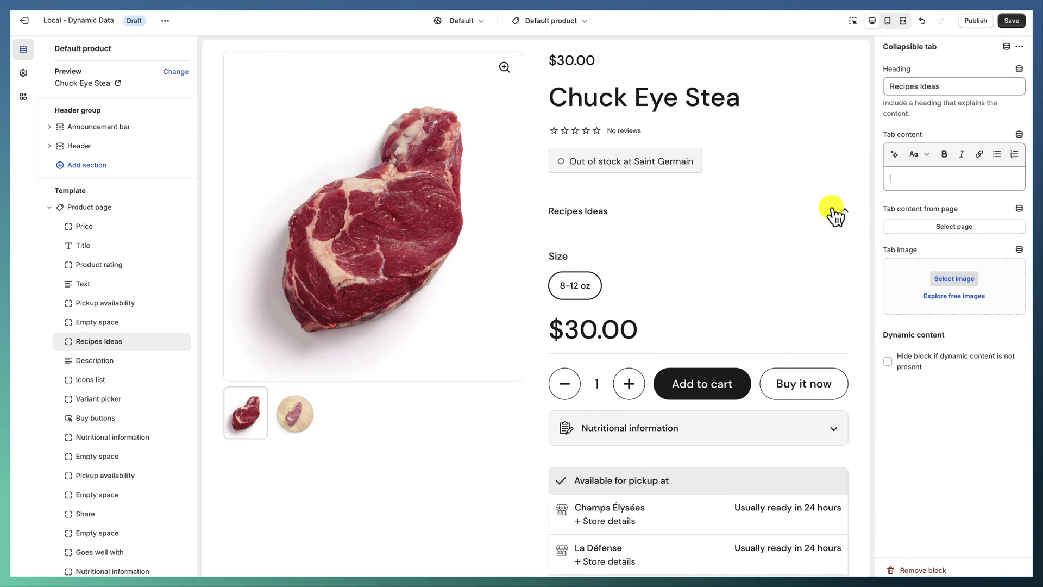
# - Enter three numbered Chuck Eye Steak recipes in the tab content (Grilled with Chimichurri Sauce, Garlic Butter and Rosemary, Pan-Seared with Red Wine Reduction Sauce) and save
pyautogui.write('Grilled Chuck Eye Steak with Chimichurri Sauce Chuck Eye Steak with Garlic Butter and Rosemary Pan-Seared Chuck Eye Steak with Red Wine Reduction Sauce')
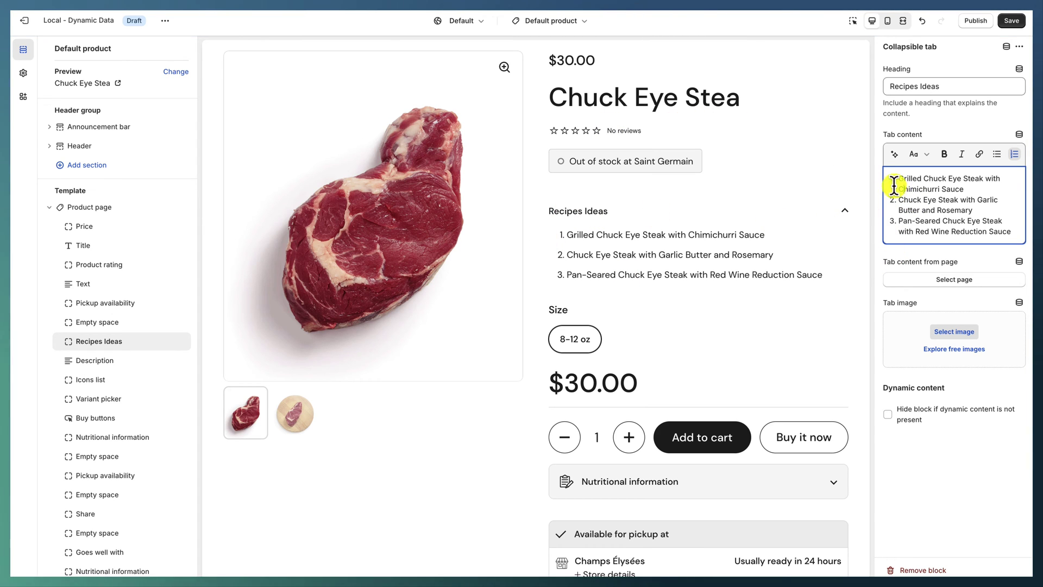
pyautogui.click(831, 213)
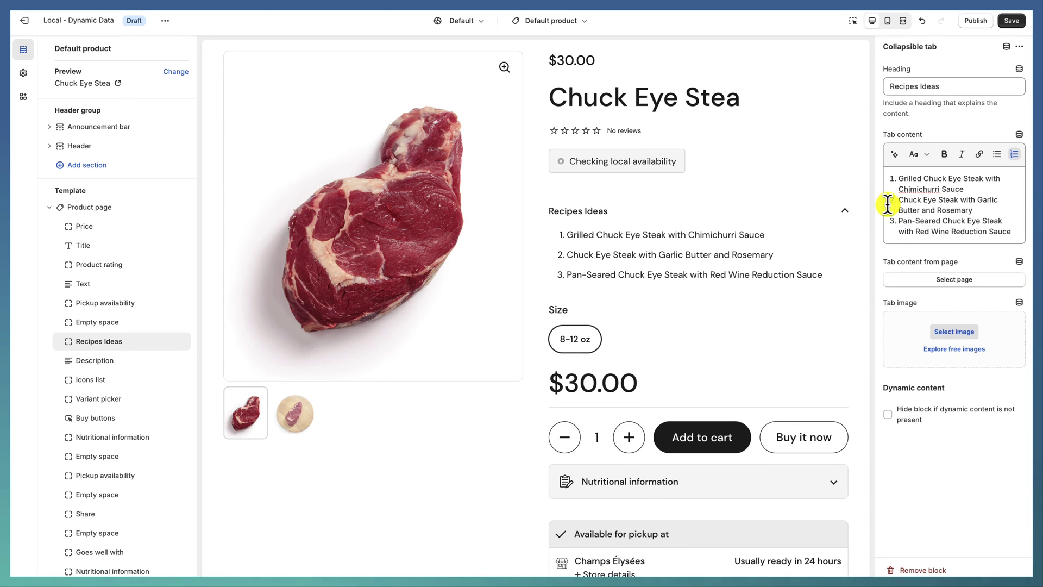
pyautogui.click(1012, 21)
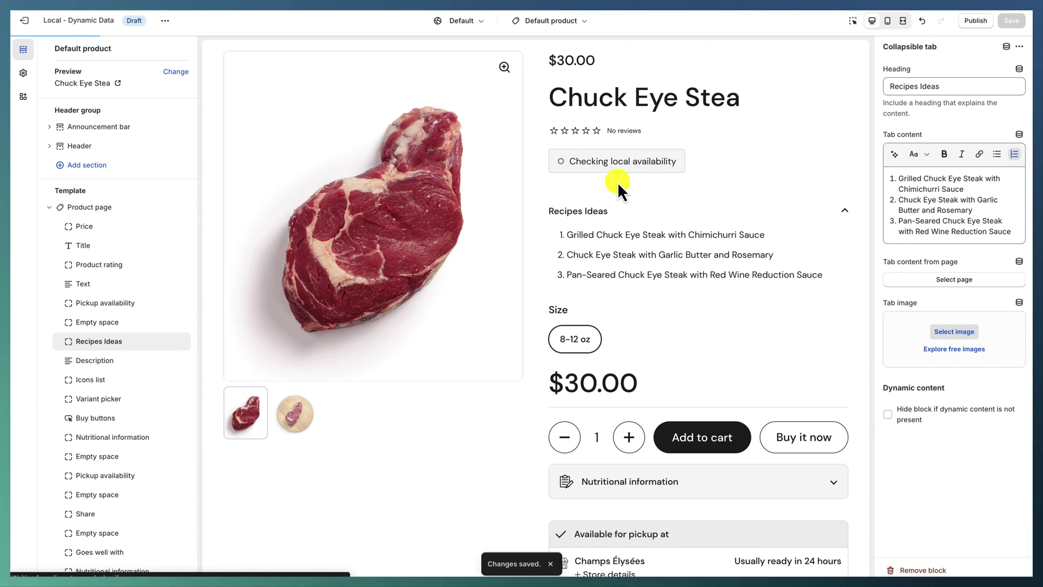
# - Open the Paprika product page in the preview and expand its Recipes Ideas tab to check the content shown there
pyautogui.scroll(-4, 575, 232)
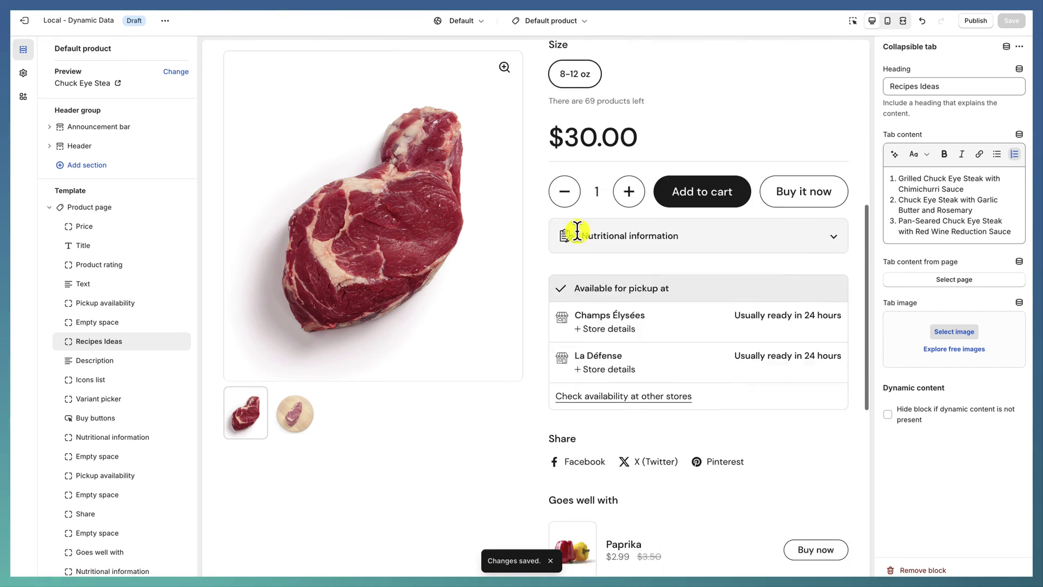
pyautogui.scroll(-7, 578, 233)
pyautogui.click(574, 252)
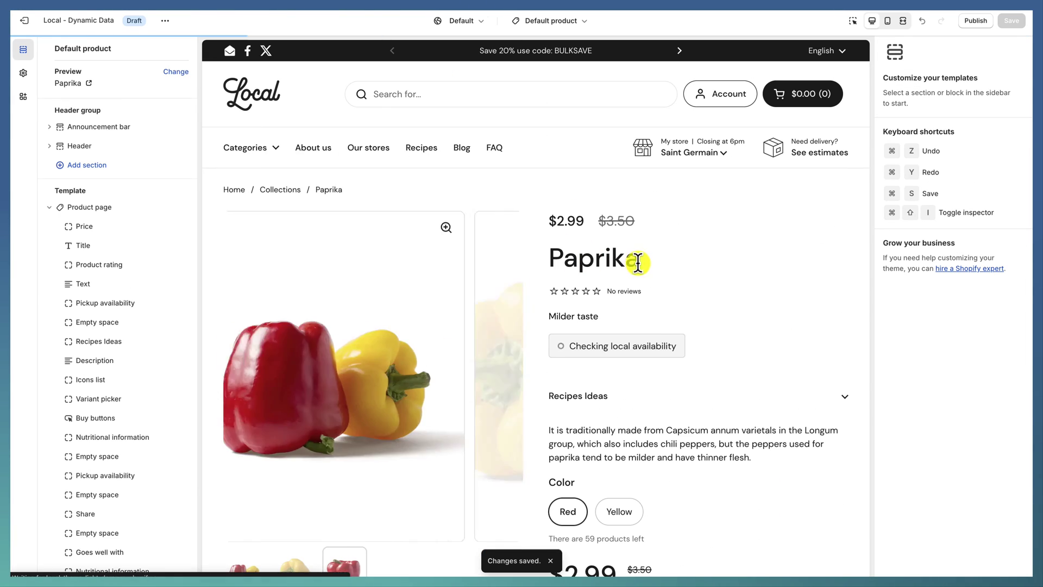
pyautogui.click(600, 400)
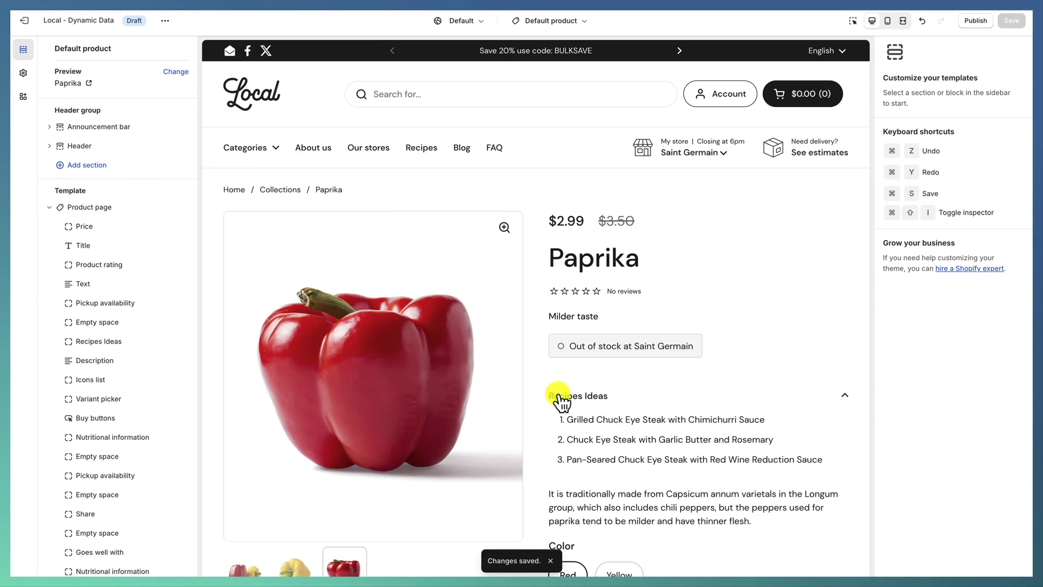
pyautogui.scroll(-8, 603, 410)
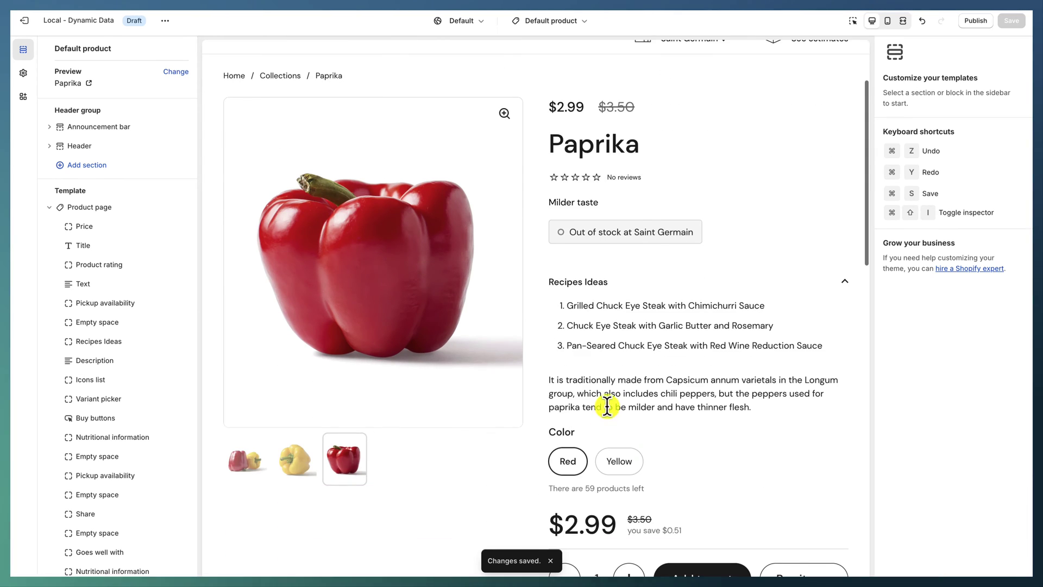
pyautogui.scroll(7, 606, 406)
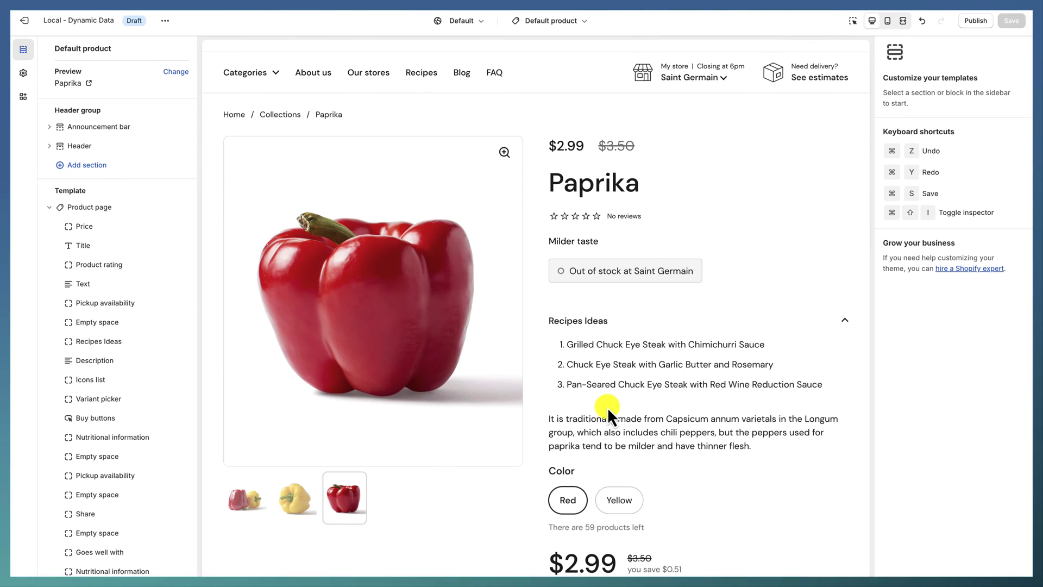
pyautogui.scroll(1, 607, 407)
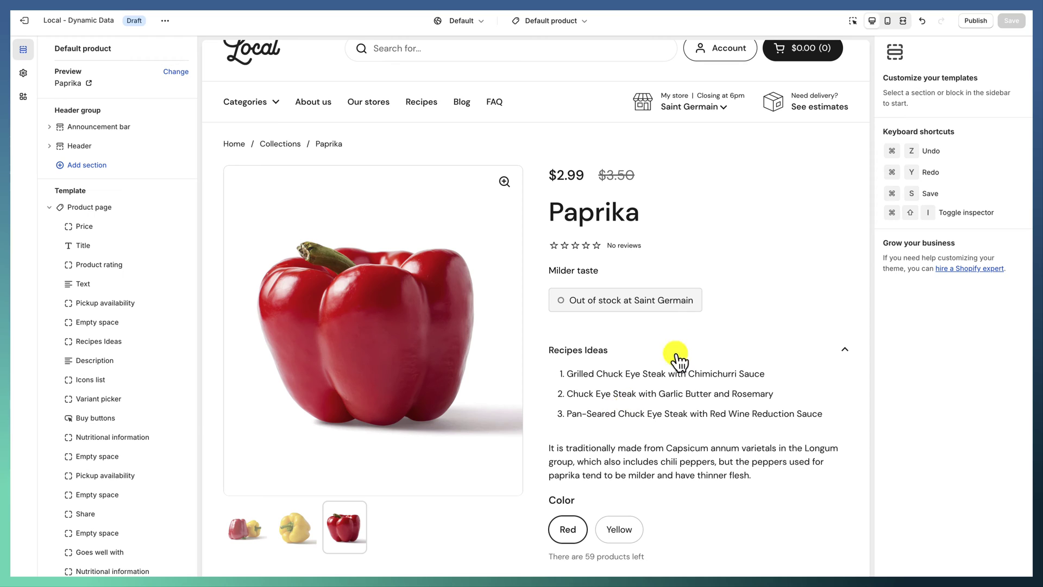
# - Examine the product metafields offered as dynamic sources for the Recipes Ideas block's tab content
pyautogui.click(108, 343)
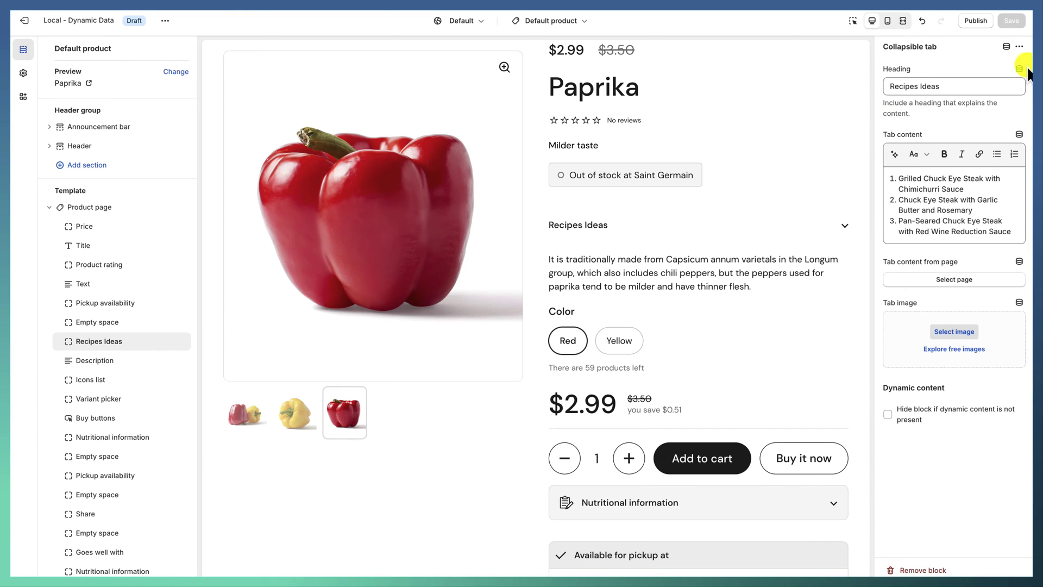
pyautogui.click(1019, 135)
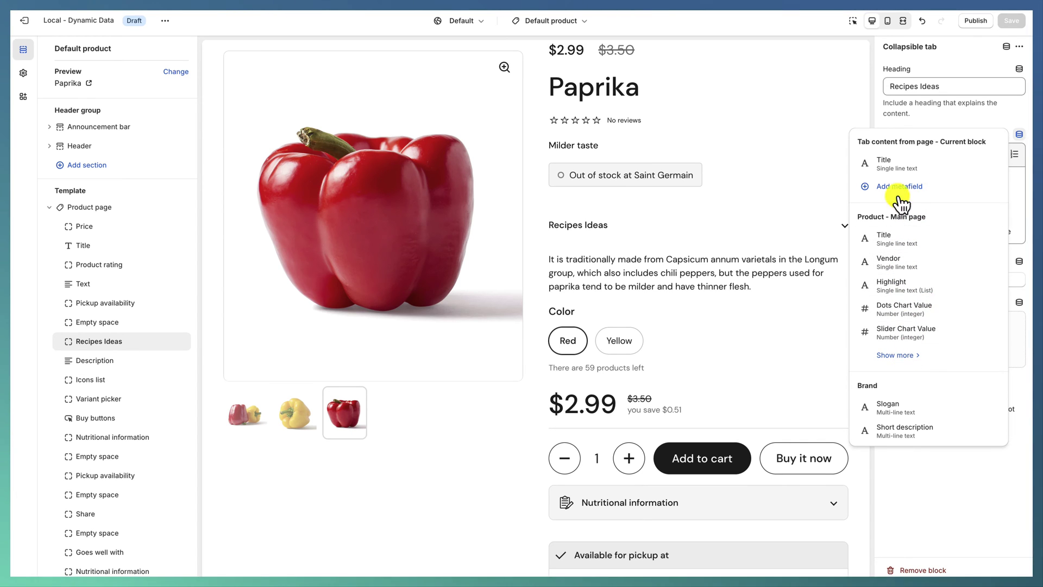
pyautogui.click(895, 354)
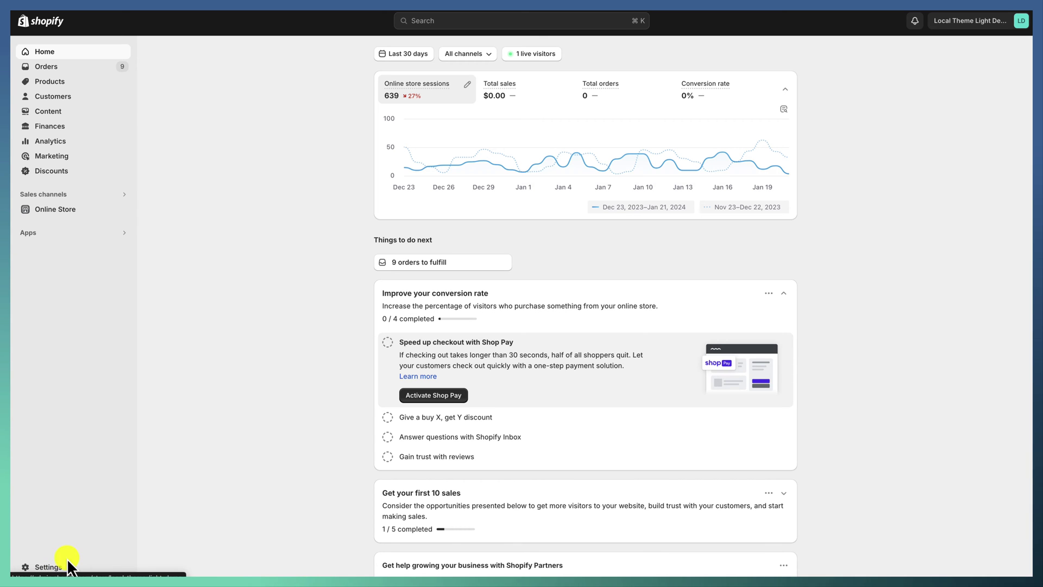
# - Start a new product metafield definition in the store's custom data settings and name it "Recipes Ideas"
pyautogui.click(56, 566)
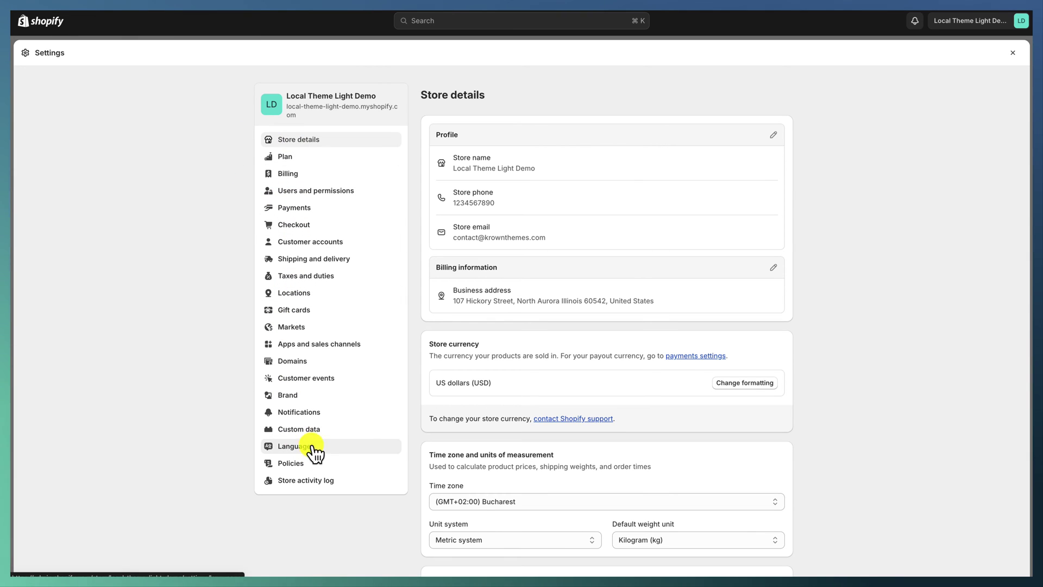
pyautogui.click(294, 433)
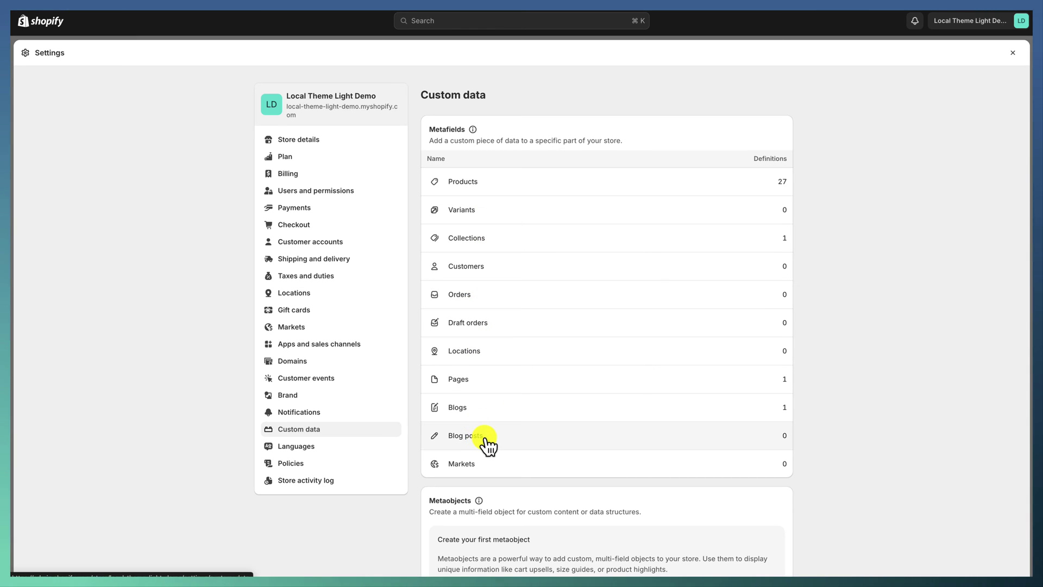
pyautogui.click(492, 188)
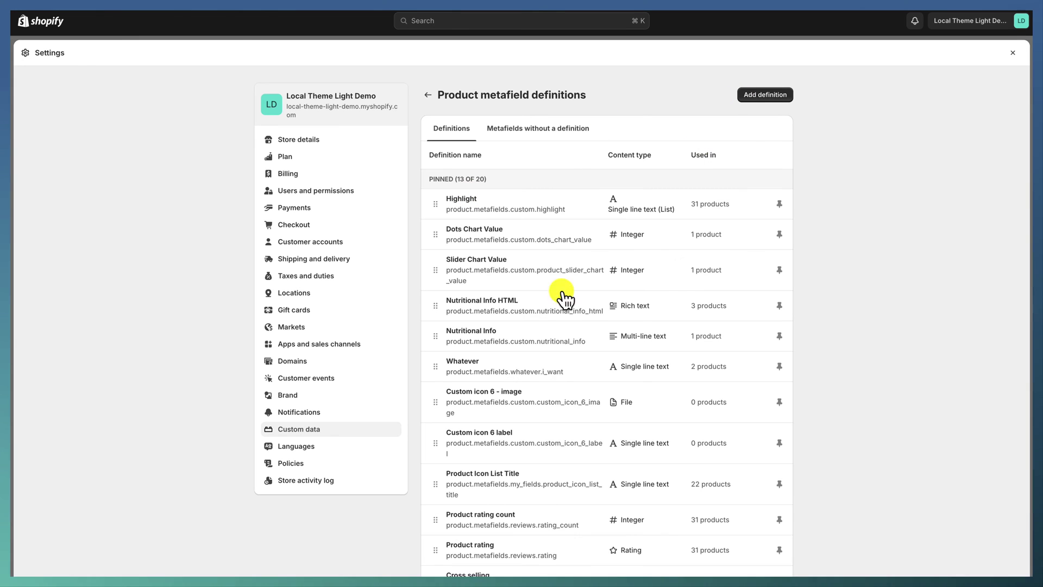
pyautogui.click(758, 102)
pyautogui.click(520, 147)
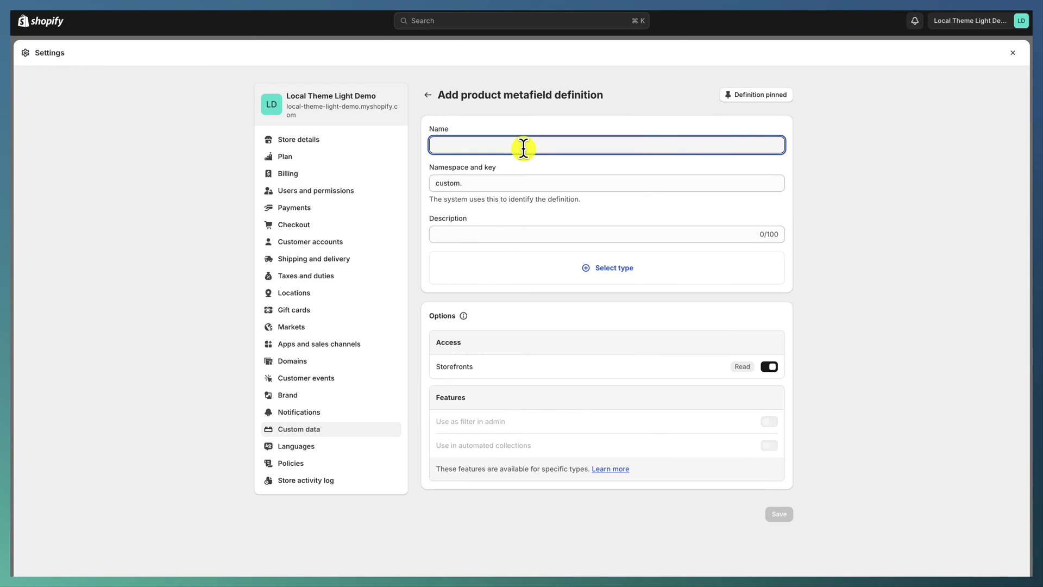
pyautogui.write('Recipes Ideas')
pyautogui.click(614, 99)
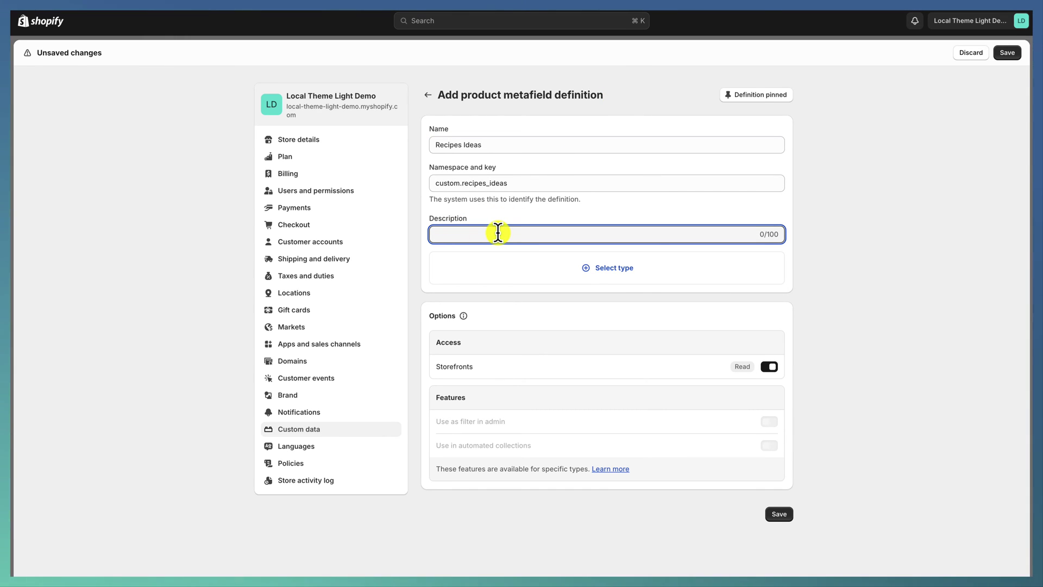
# - Set the Recipes Ideas metafield's content type to Rich text and save the definition
pyautogui.click(604, 270)
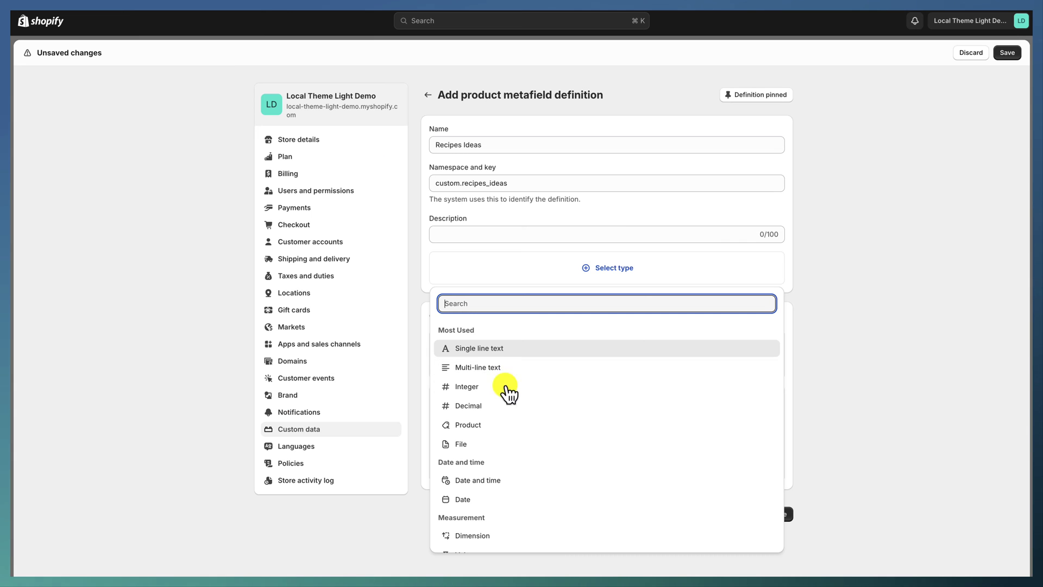
pyautogui.scroll(-3, 496, 378)
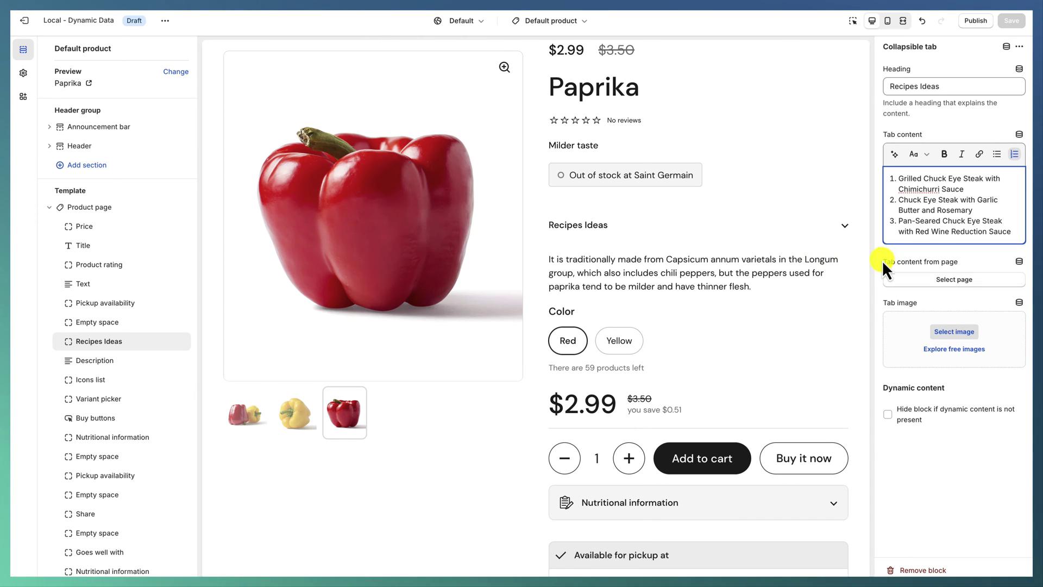
pyautogui.moveTo(881, 260); pyautogui.dragTo(967, 274)
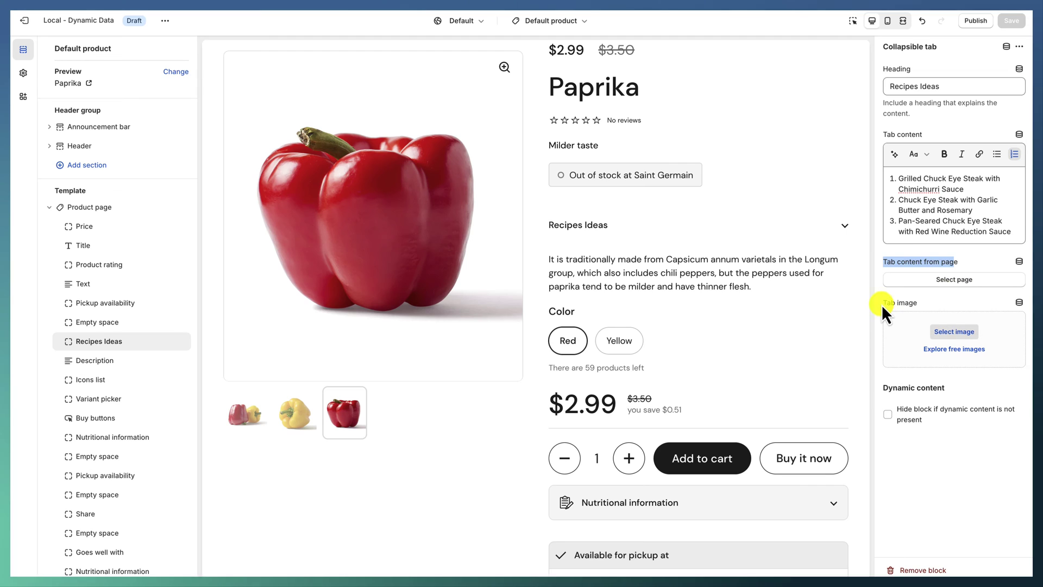
pyautogui.moveTo(881, 304); pyautogui.dragTo(995, 302)
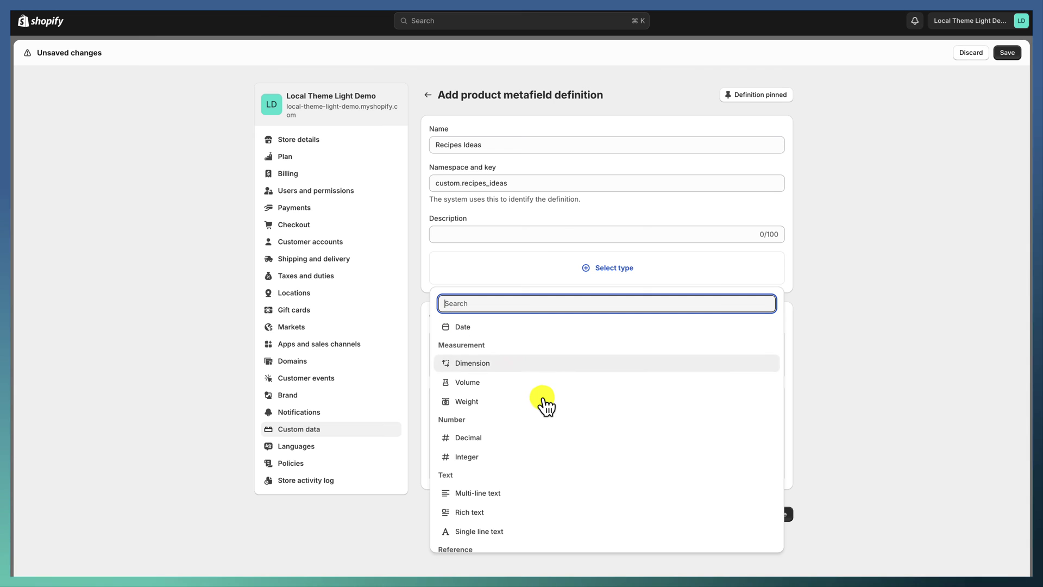
pyautogui.scroll(3, 541, 403)
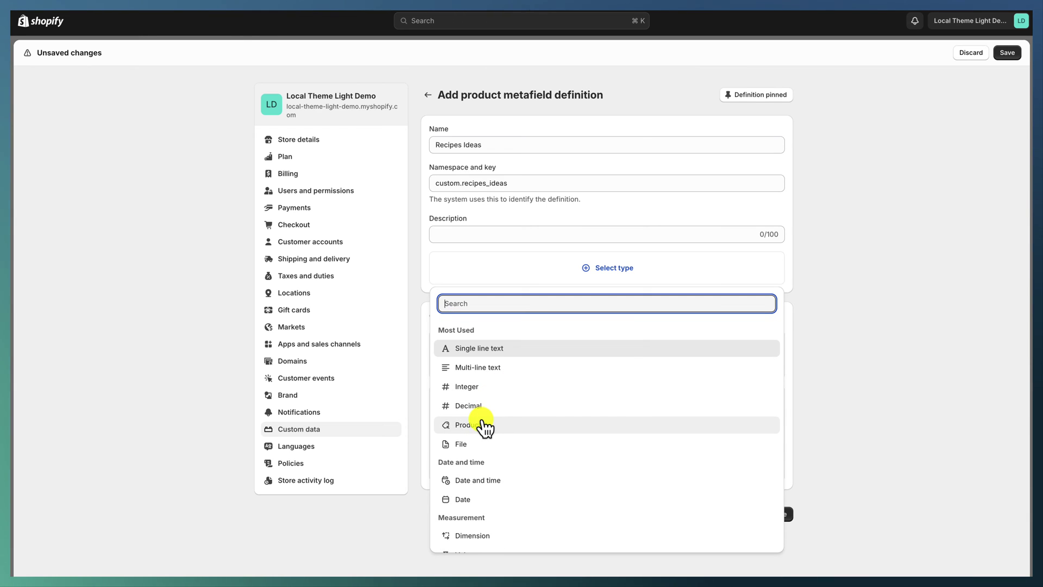
pyautogui.scroll(-10, 486, 424)
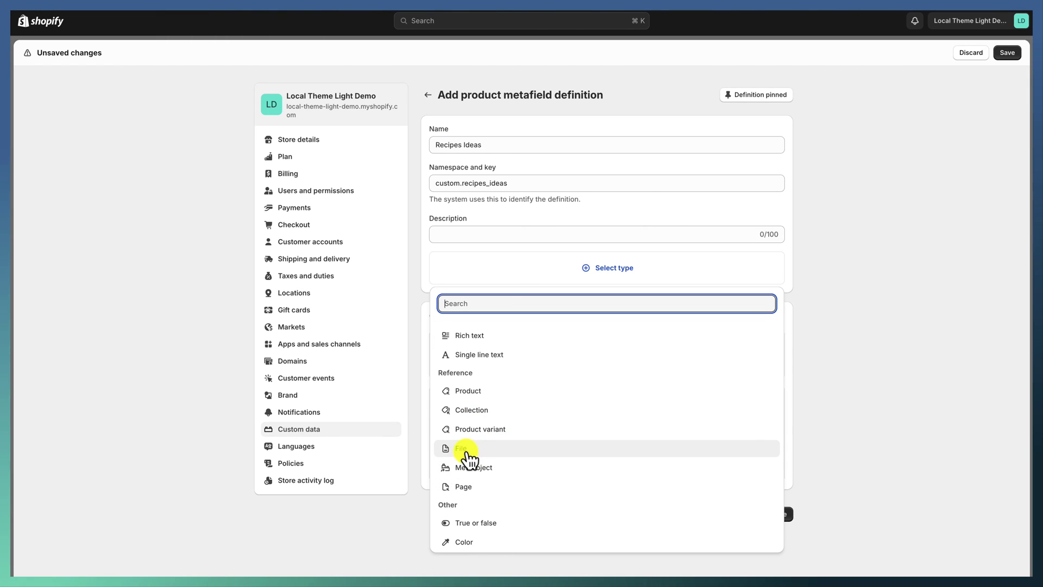
pyautogui.scroll(1, 489, 452)
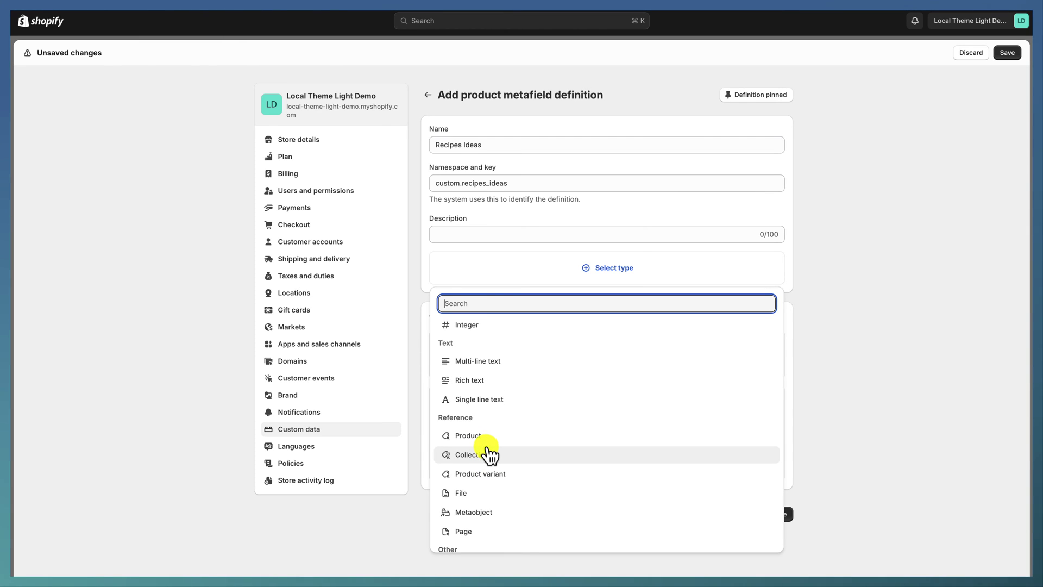
pyautogui.scroll(6, 489, 451)
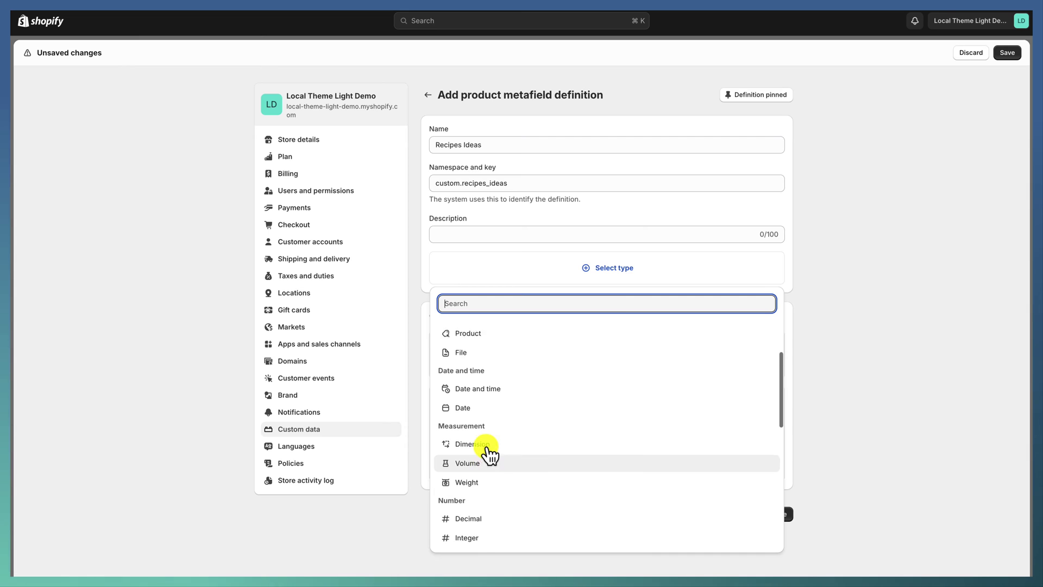
pyautogui.scroll(-7, 494, 432)
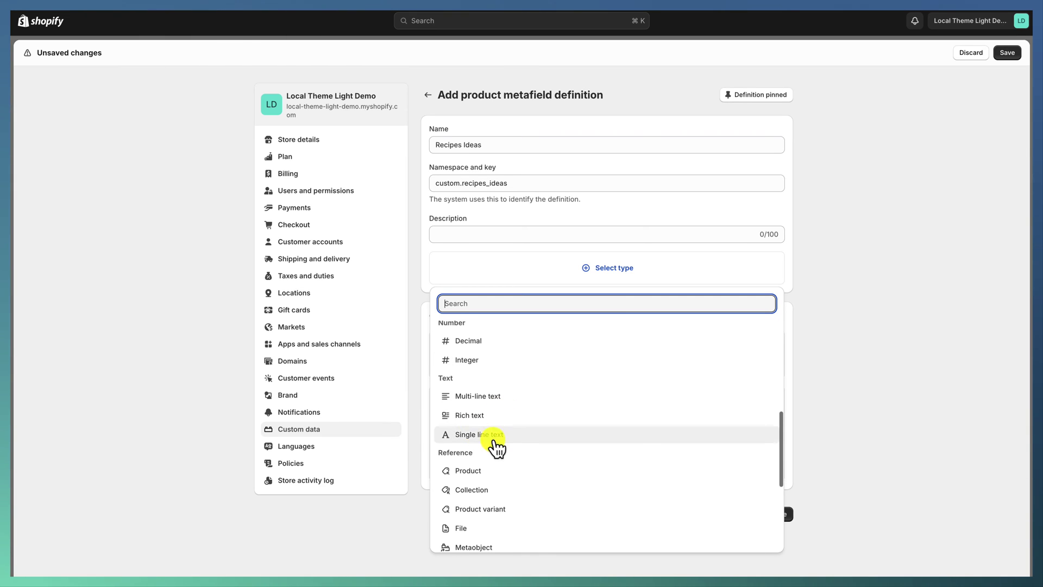
pyautogui.click(488, 419)
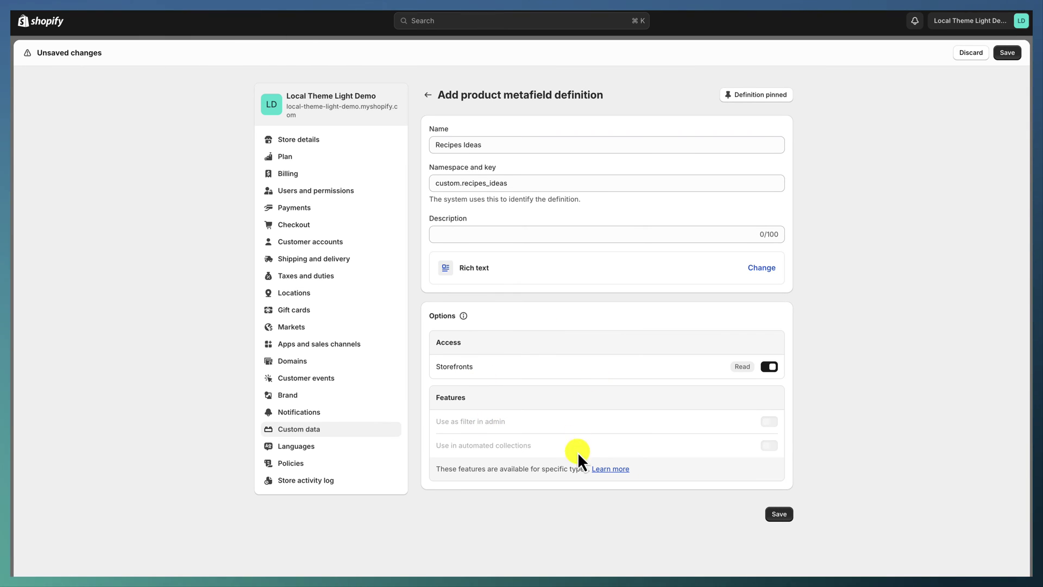
pyautogui.click(778, 515)
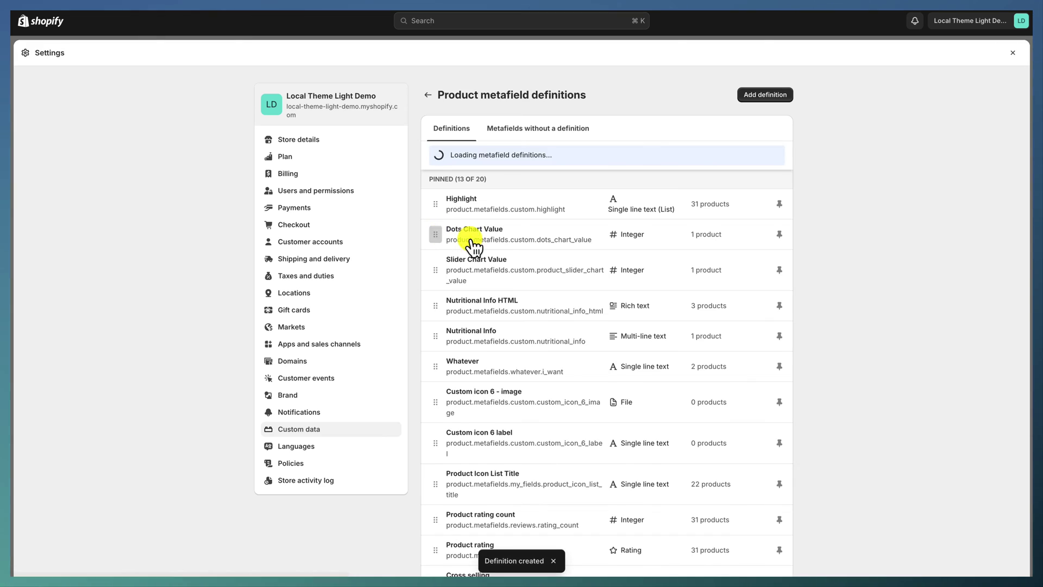
# - Fill Chuck Eye Stea's Recipes Ideas metafield with the three numbered steak recipes (Chimichurri Sauce, Garlic Butter and Rosemary, Red Wine Reduction Sauce) and save the product
pyautogui.click(1012, 53)
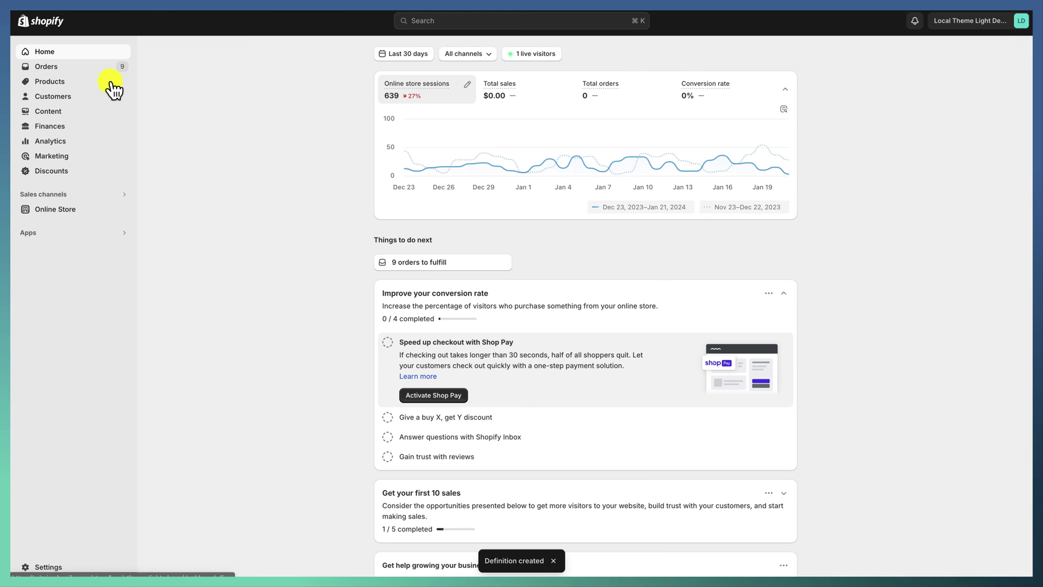
pyautogui.click(80, 86)
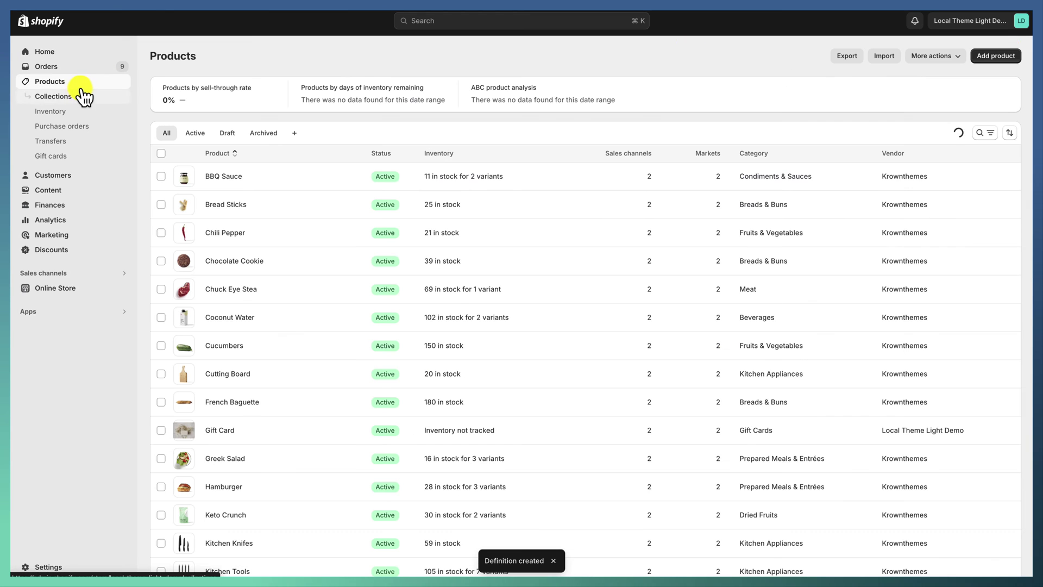
pyautogui.click(218, 291)
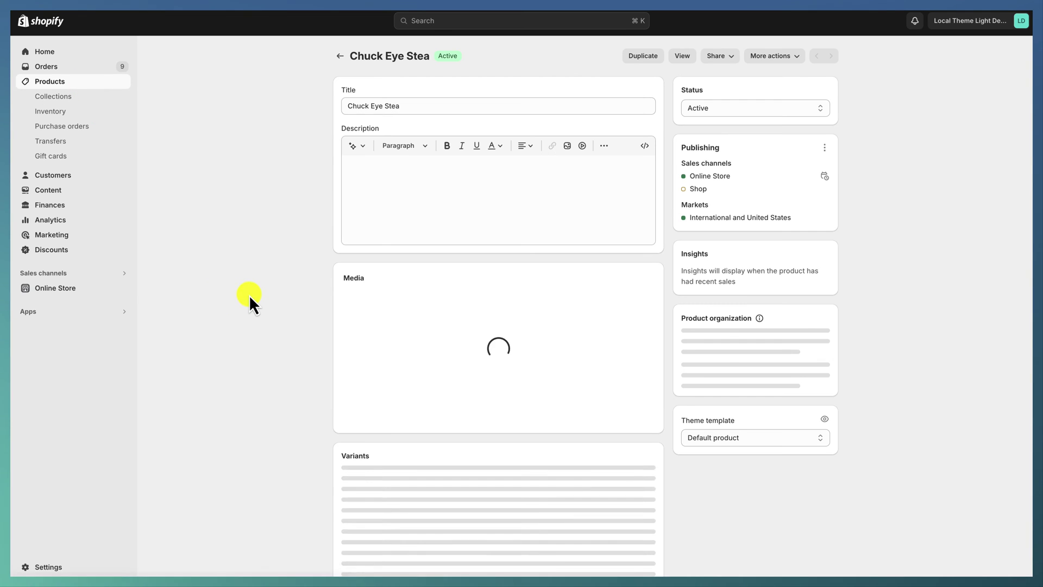
pyautogui.scroll(-10, 516, 361)
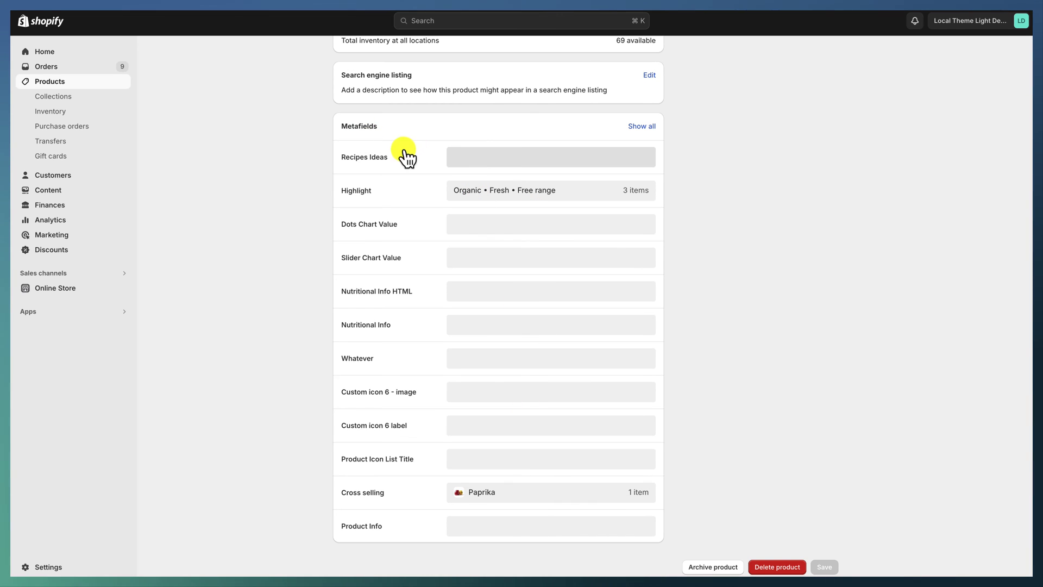
pyautogui.click(488, 163)
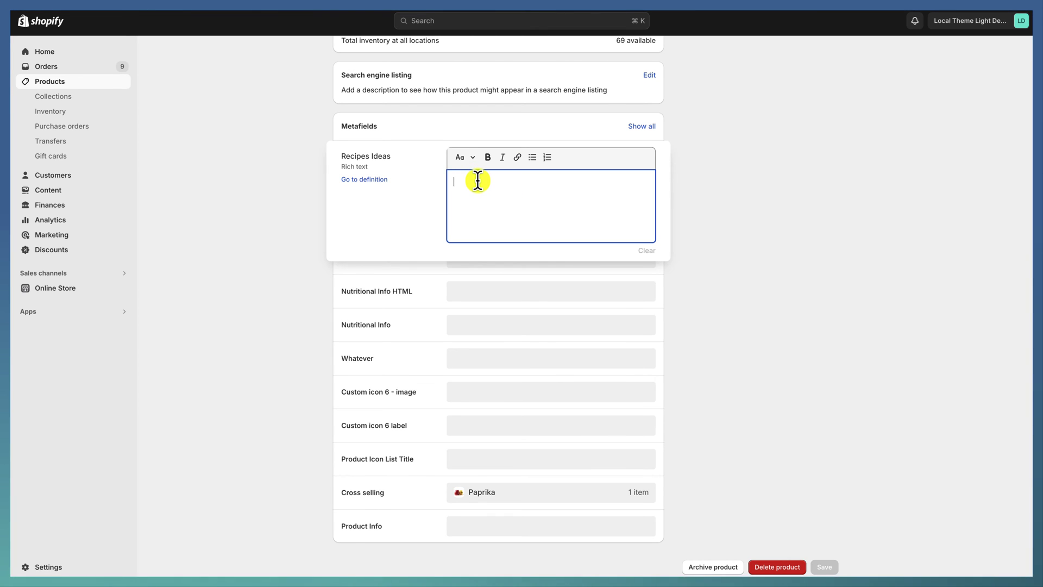
pyautogui.write('Grilled Chuck Eye Steak with Chimichurri Sauce Chuck Eye Steak with Garlic Butter and Rosemary Pan-Seared Chuck Eye Steak with Red Wine Reduction Sauce')
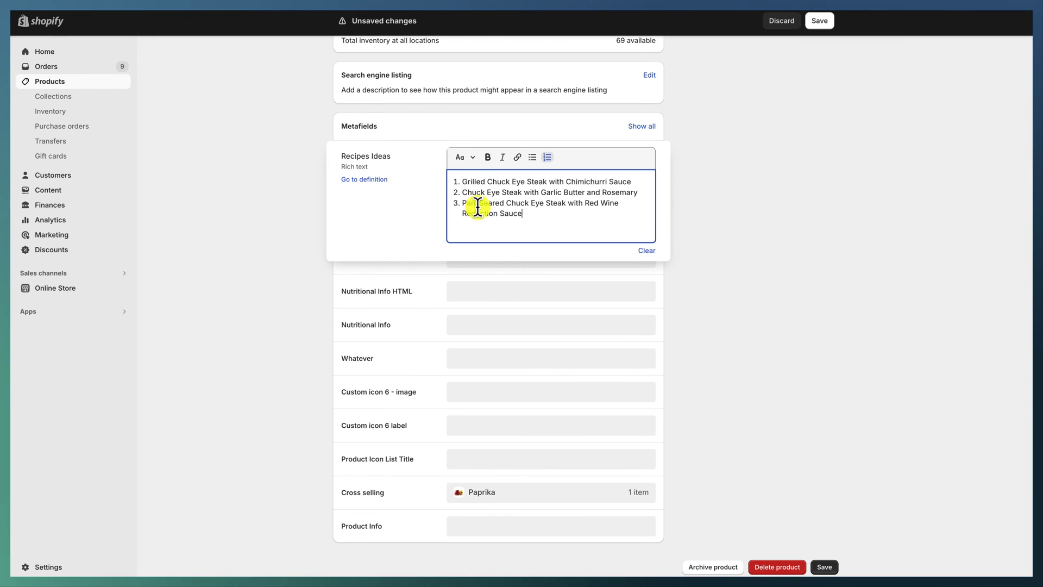
pyautogui.click(820, 21)
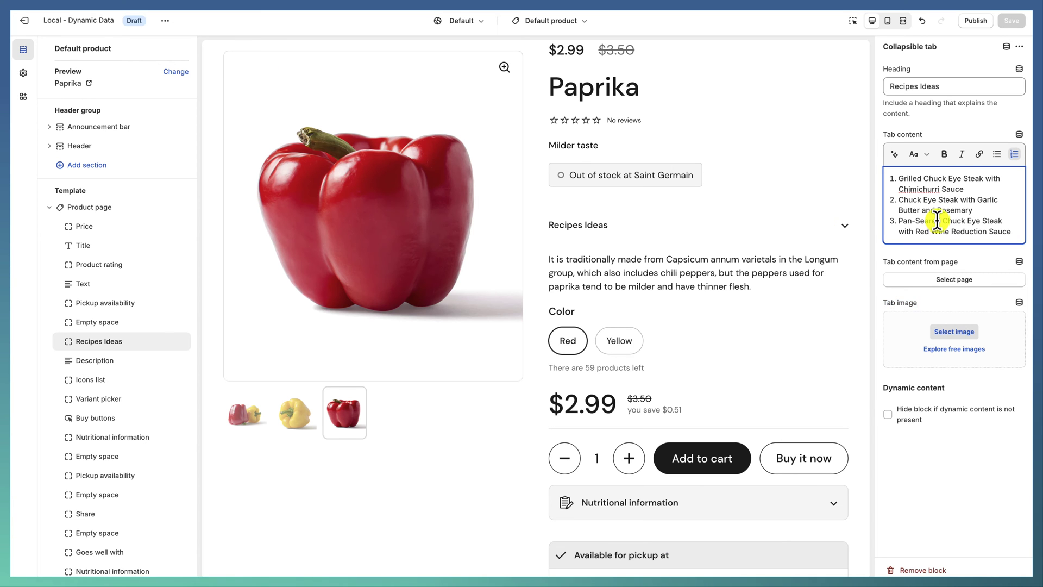
# - Replace the Recipes Ideas block's tab content with the product's Recipes Ideas metafield as dynamic source
pyautogui.hotkey('ctrl', 'a')
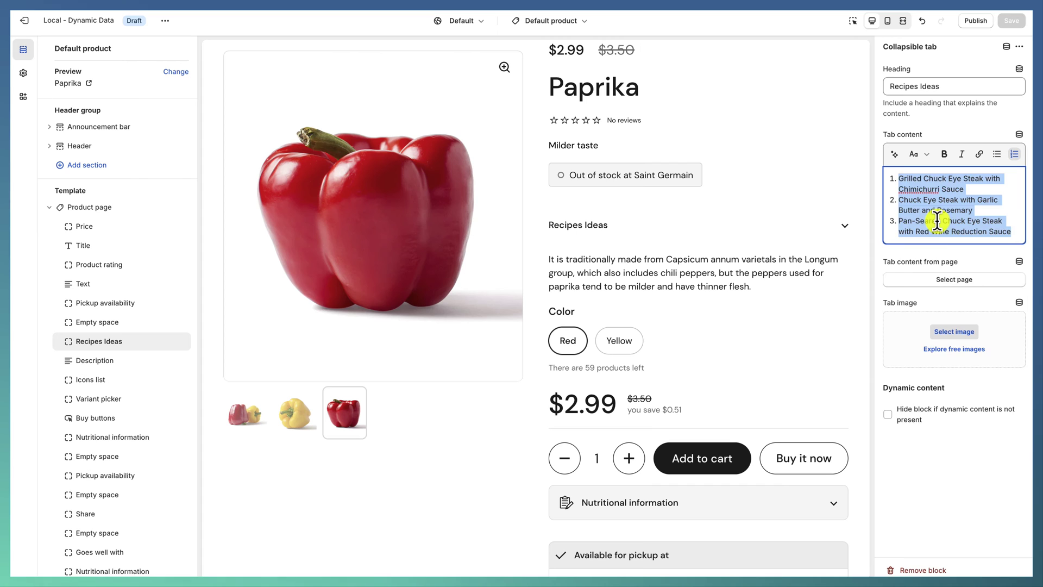
pyautogui.press('BackSpace')
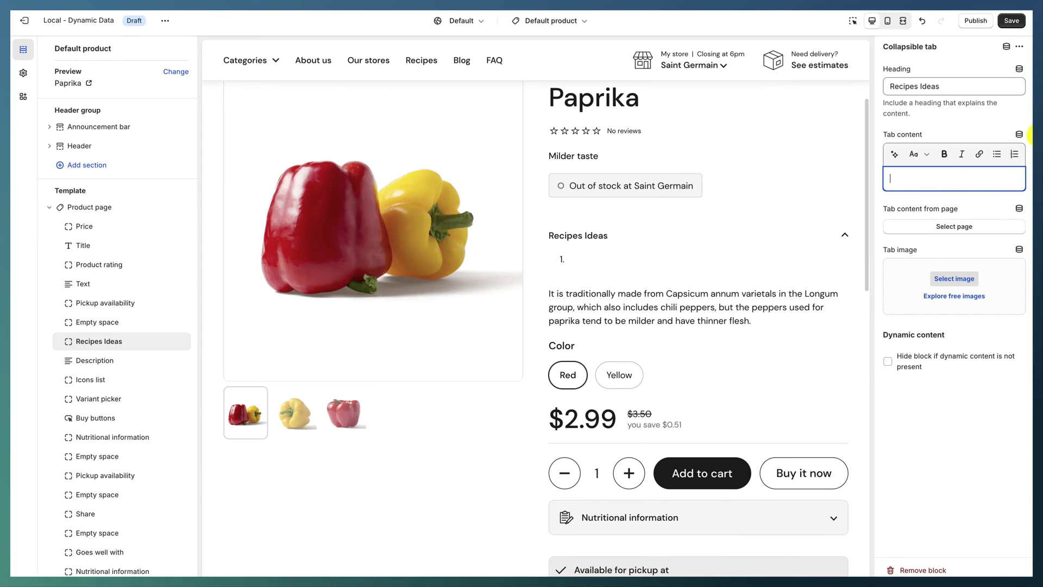
pyautogui.click(1019, 134)
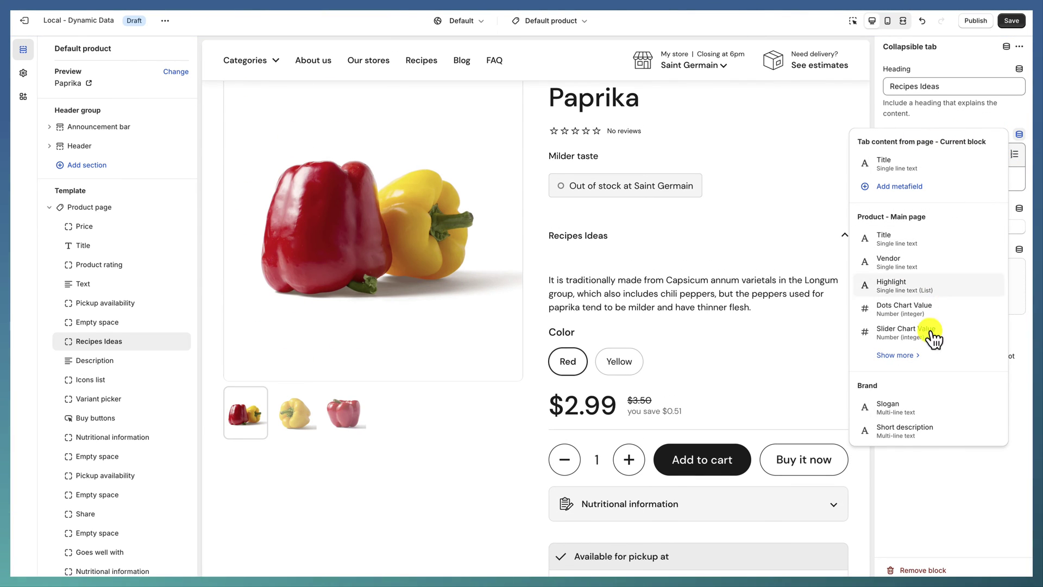
pyautogui.click(909, 356)
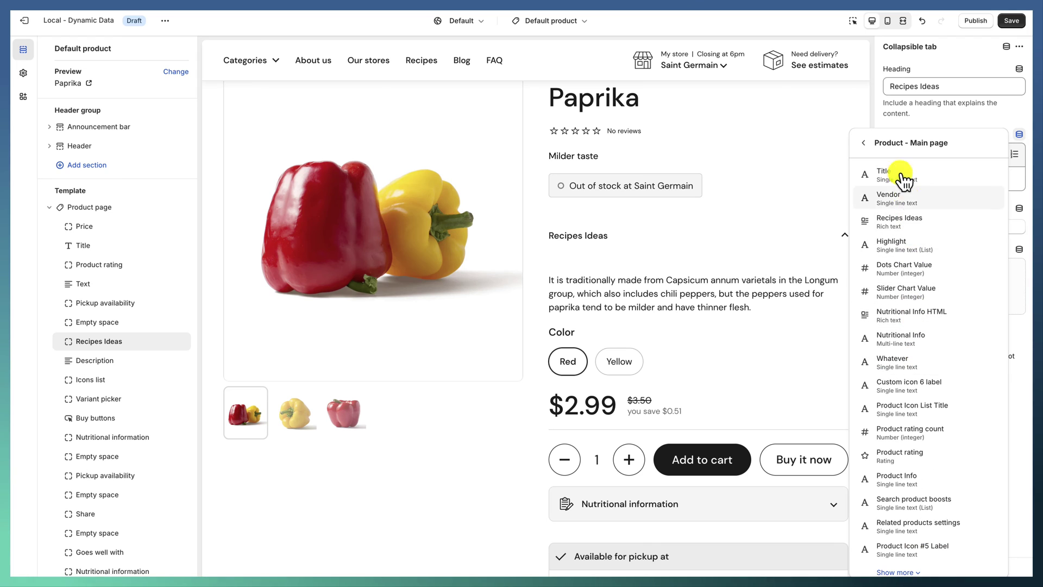
pyautogui.click(905, 231)
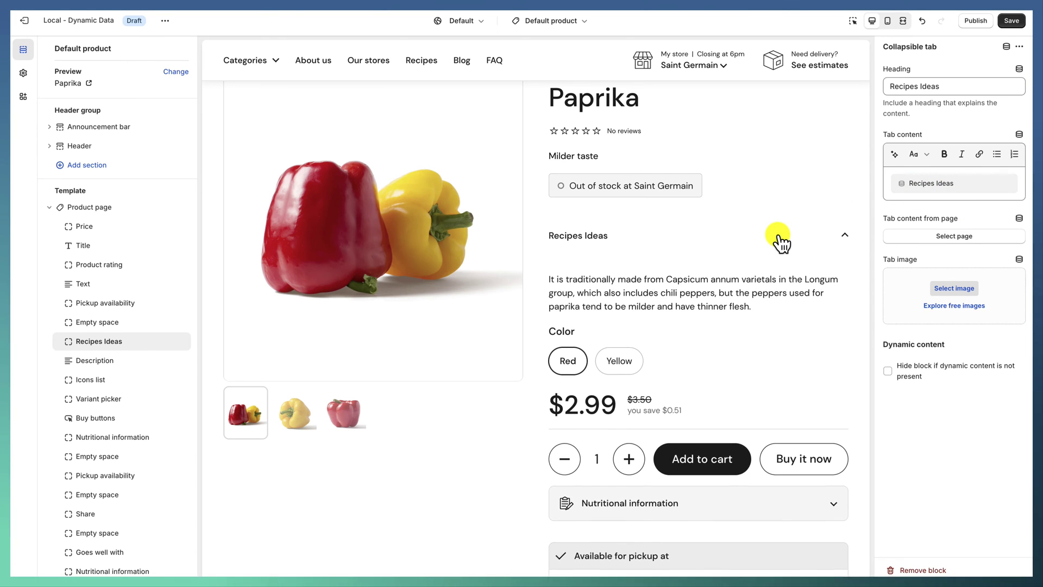
# - Search the store preview for Chuck Eye Stea, open the product and inspect its Recipes Ideas tab
pyautogui.scroll(-10, 779, 243)
pyautogui.scroll(10, 777, 235)
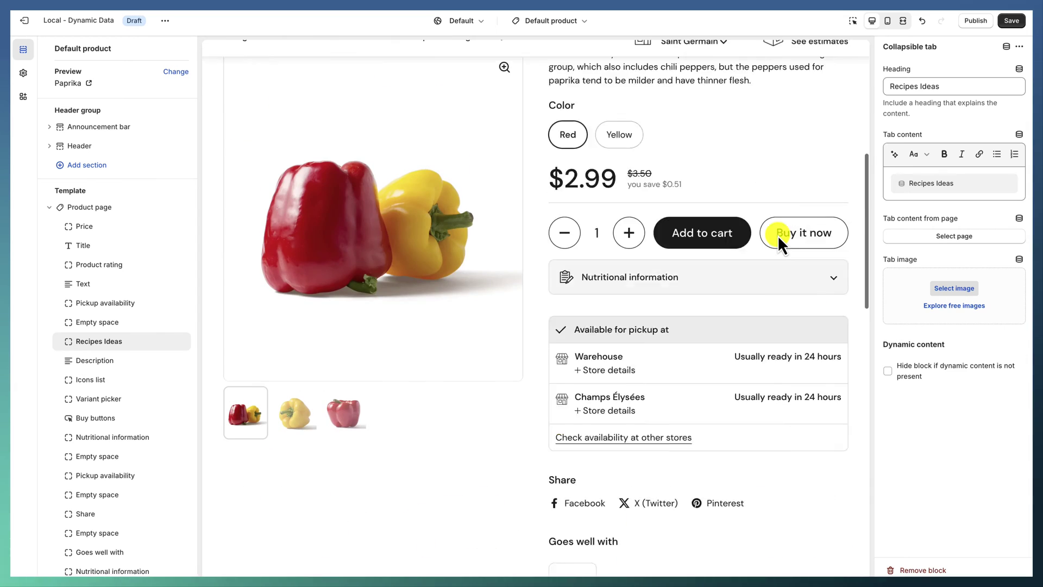
pyautogui.scroll(3, 774, 239)
pyautogui.click(546, 48)
pyautogui.write('chucnk')
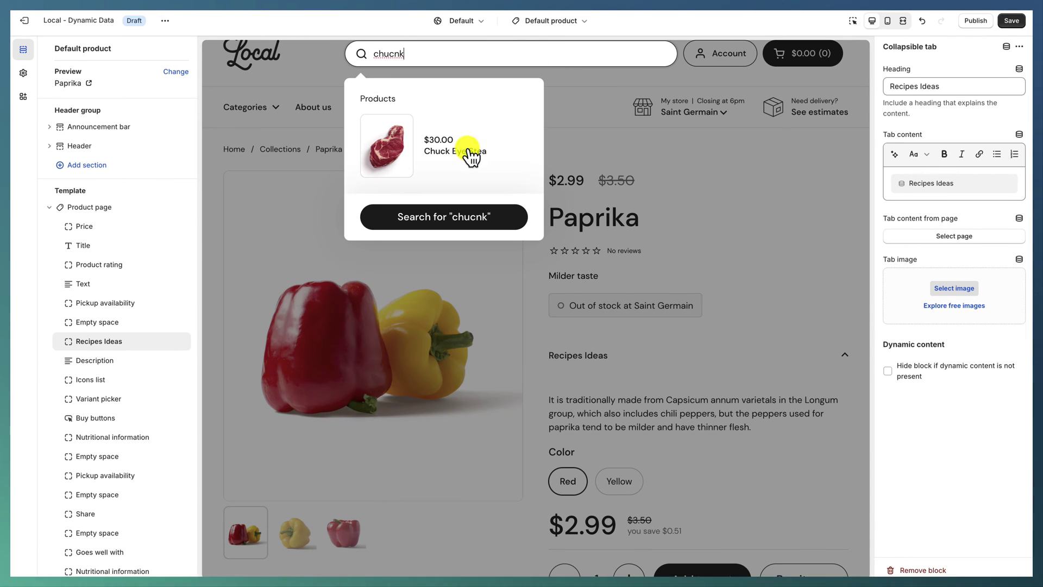
pyautogui.click(448, 158)
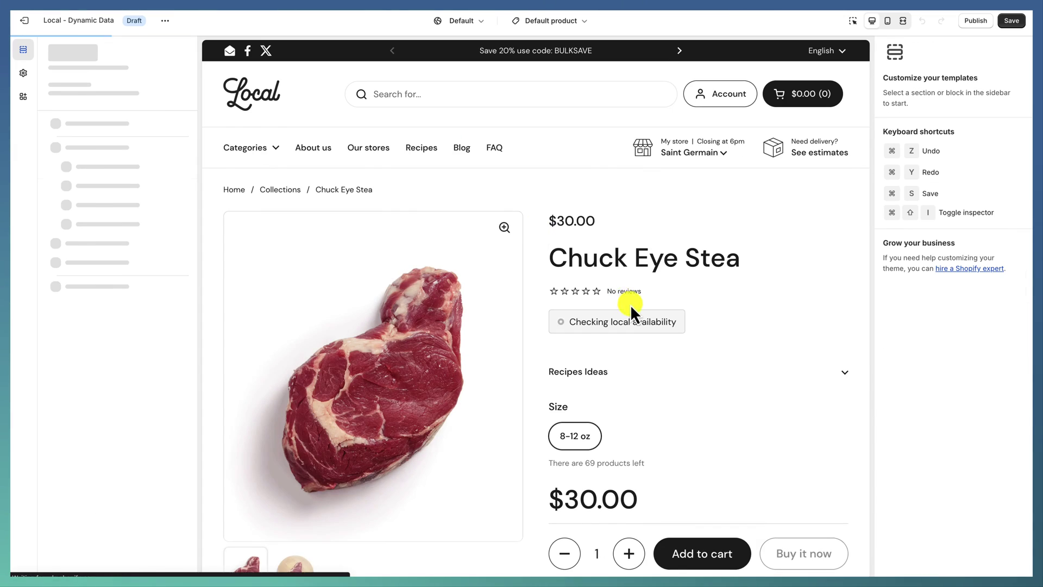
pyautogui.scroll(-2, 621, 298)
pyautogui.click(615, 277)
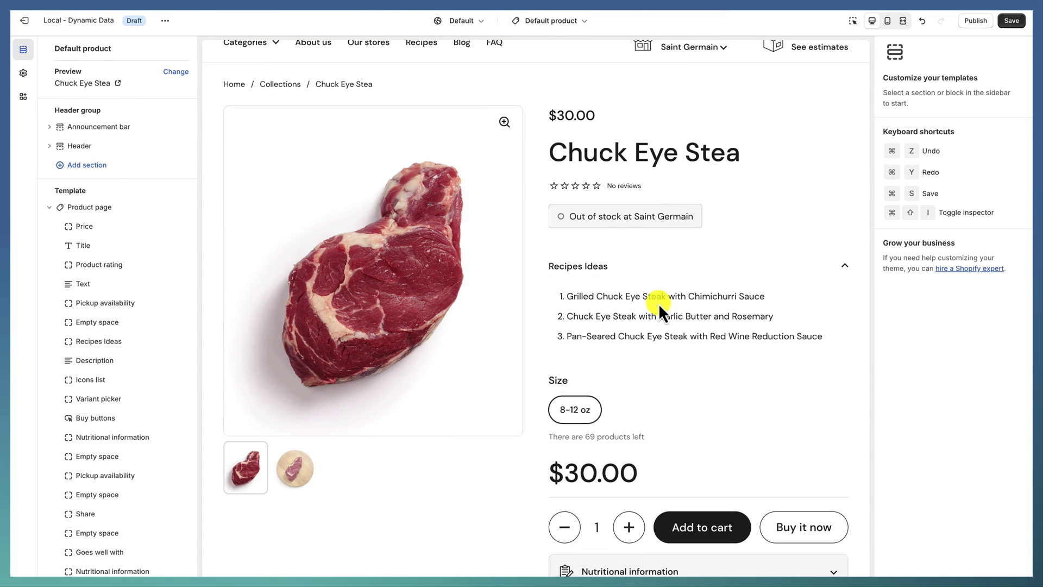
pyautogui.click(108, 343)
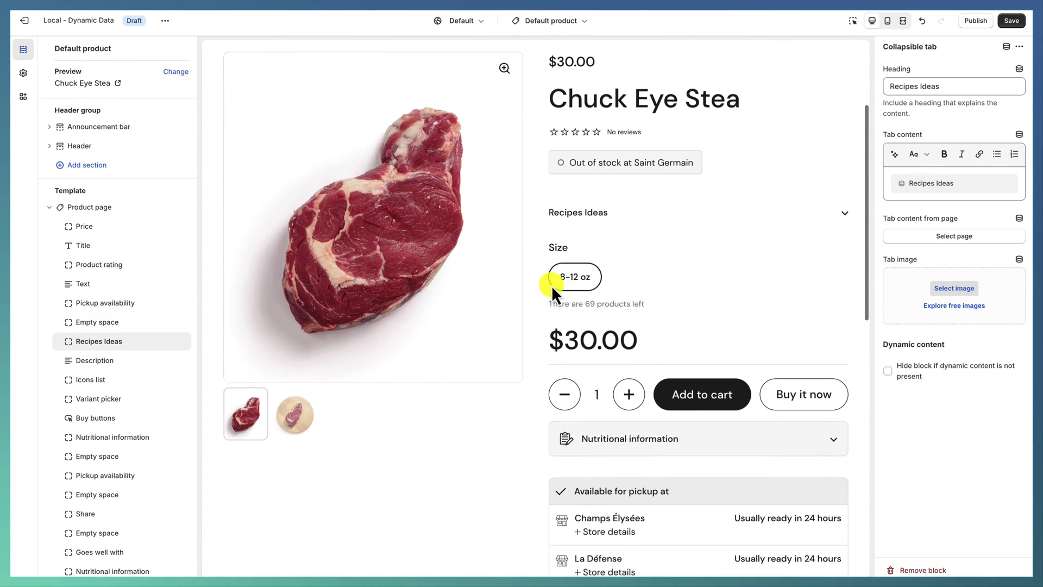
pyautogui.click(596, 205)
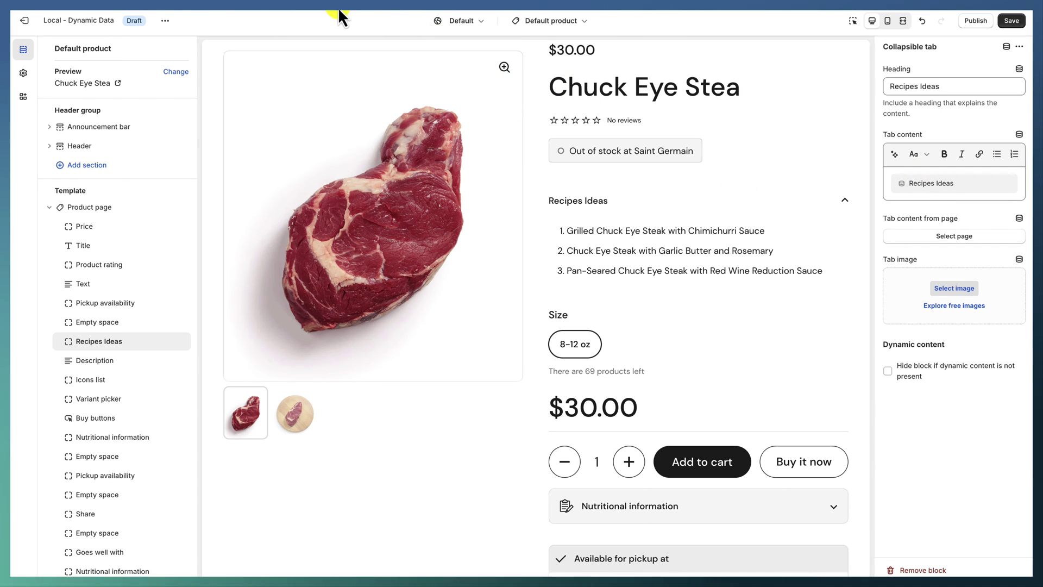
# - Fill Coconut Water's Recipes Ideas metafield with the Smoothie Bowl, Lime Marinated Grilled Chicken and Mojito Mocktail recipes, and save the product in the admin
pyautogui.click(241, 11)
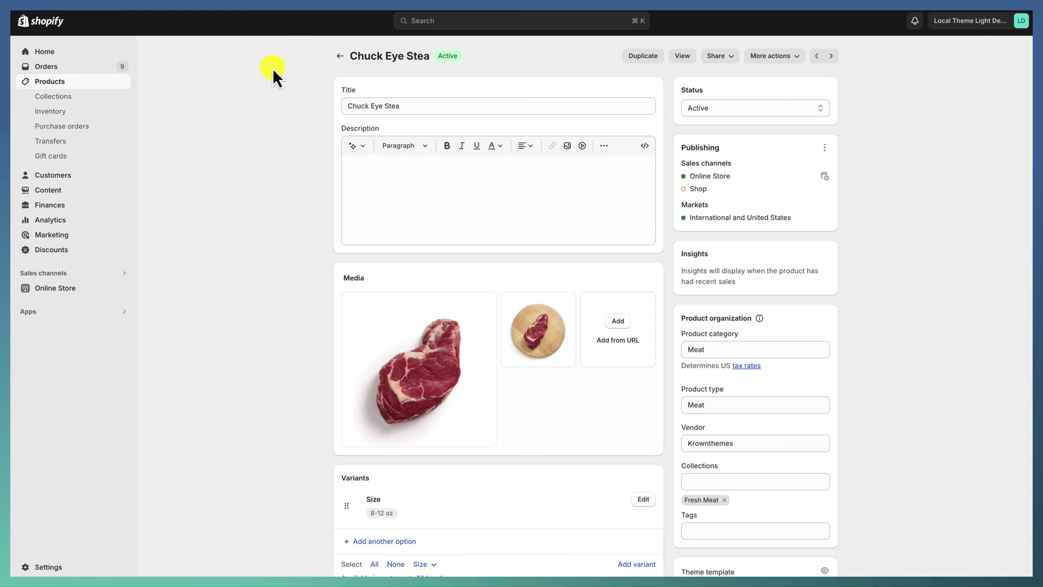
pyautogui.click(89, 82)
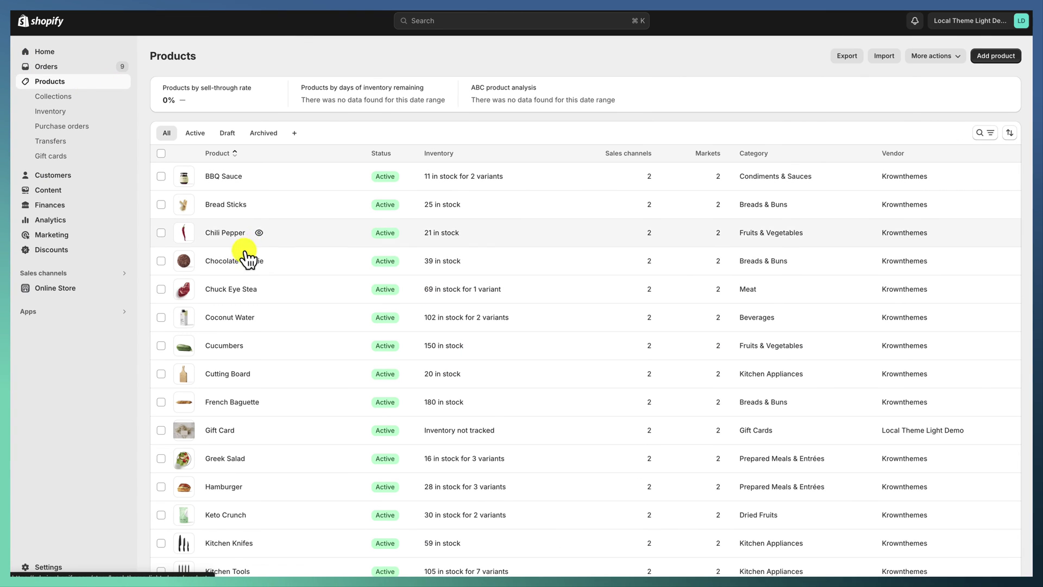
pyautogui.click(245, 318)
pyautogui.scroll(-10, 470, 337)
pyautogui.click(478, 160)
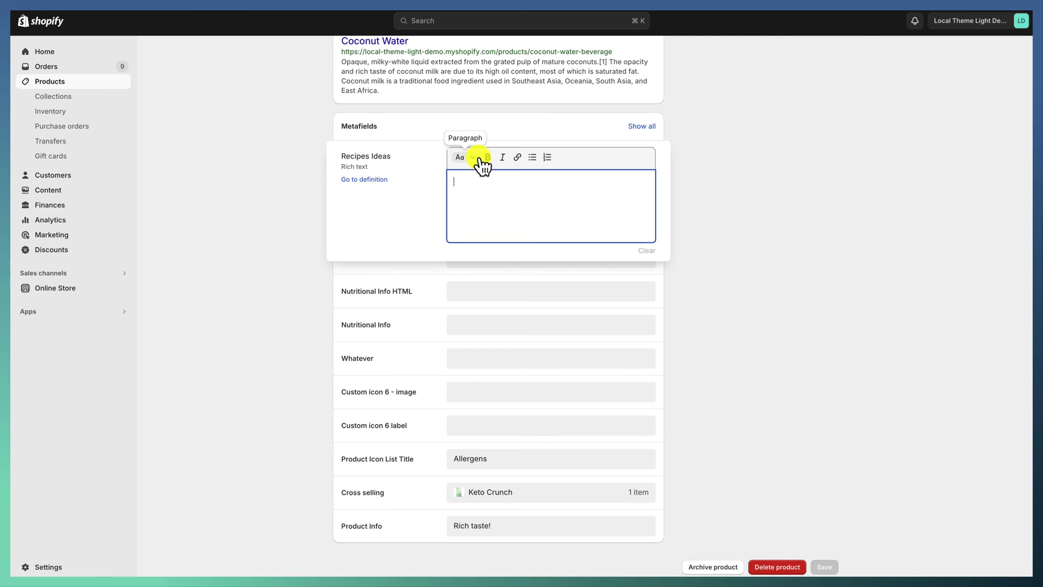
pyautogui.write('Tropical Coconut Water Smoothie Bowl Coconut Water and Lime Marinated Grilled Chicken Refreshing Coconut Water Mojito Mocktail')
pyautogui.click(757, 414)
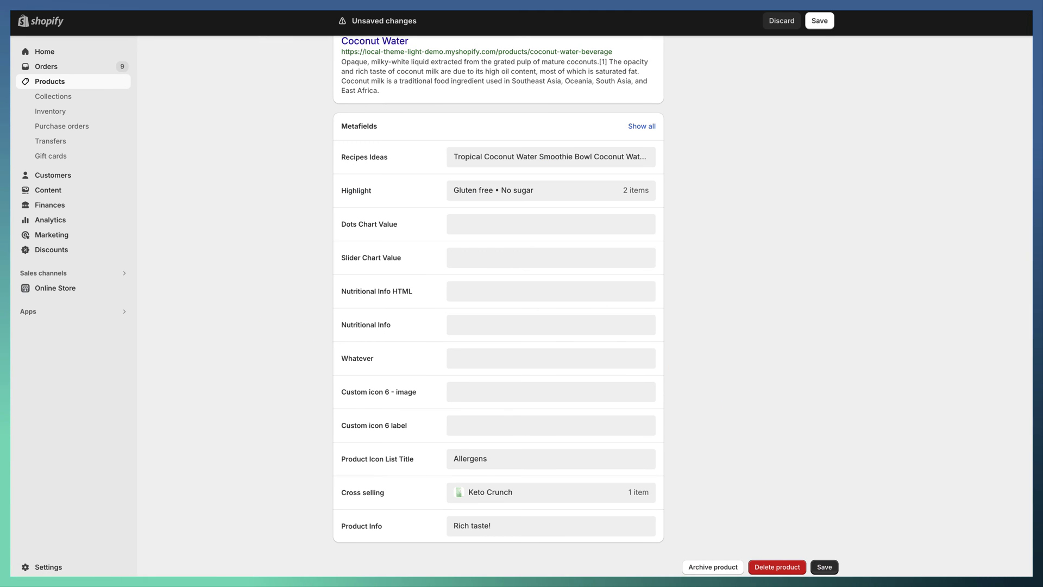
pyautogui.click(819, 30)
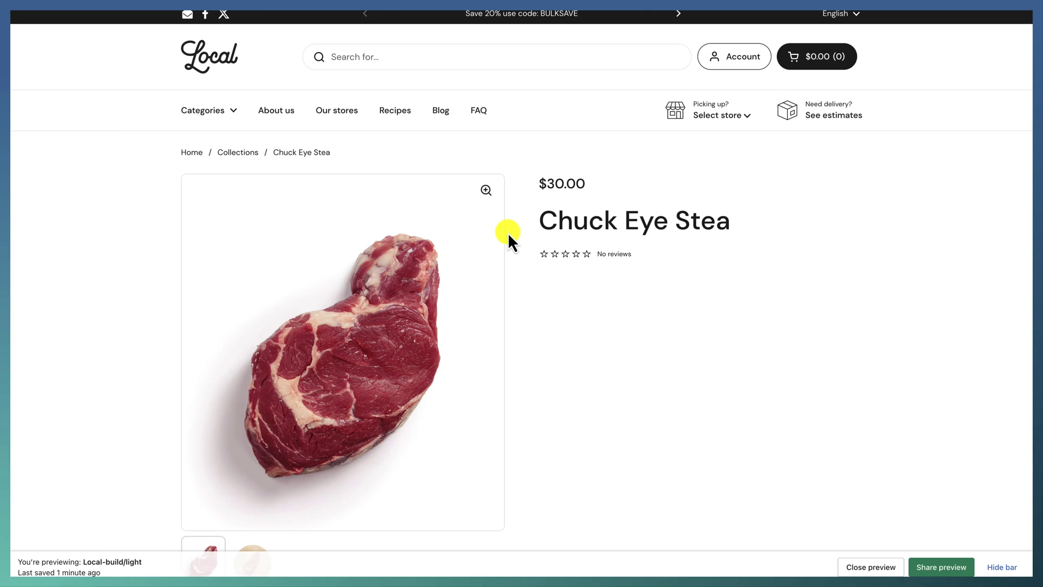
# - Return to the theme editor, find Coconut Water in the store preview and examine its recipe list
pyautogui.scroll(-3, 506, 230)
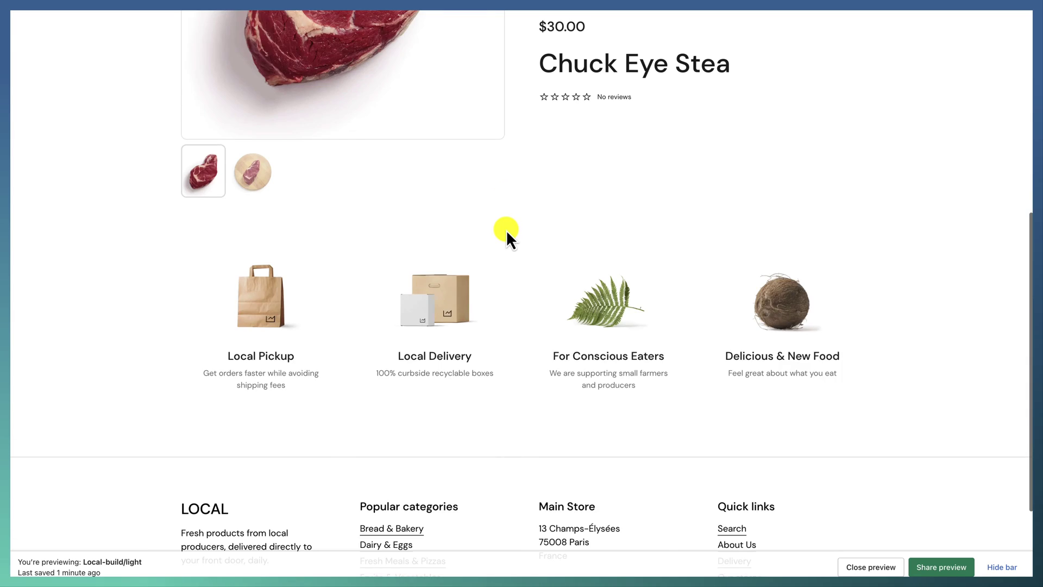
pyautogui.scroll(5, 506, 229)
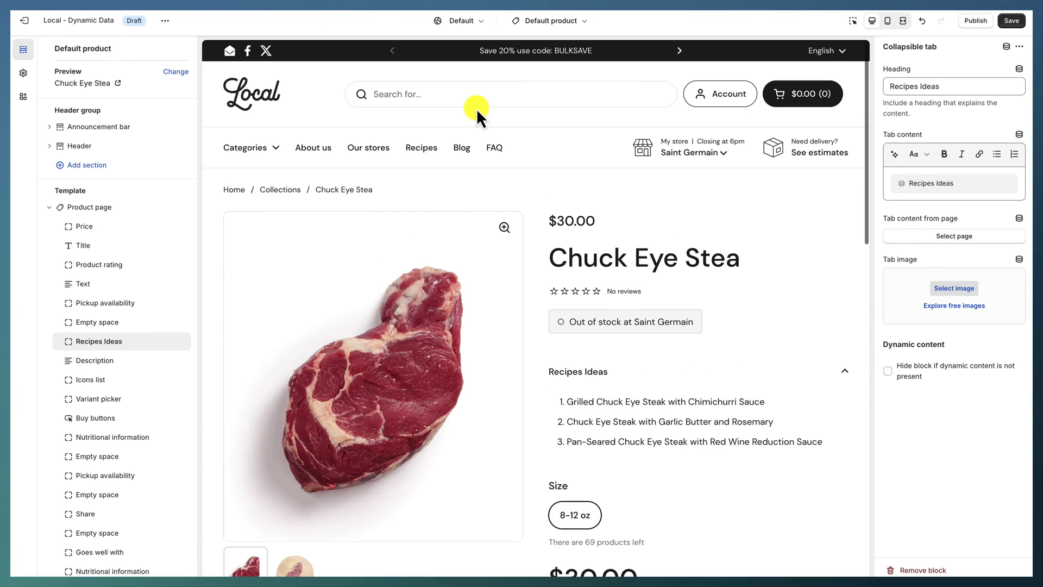
pyautogui.click(454, 94)
pyautogui.write('cono')
pyautogui.press('BackSpace')
pyautogui.press('BackSpace')
pyautogui.write('c')
pyautogui.click(394, 198)
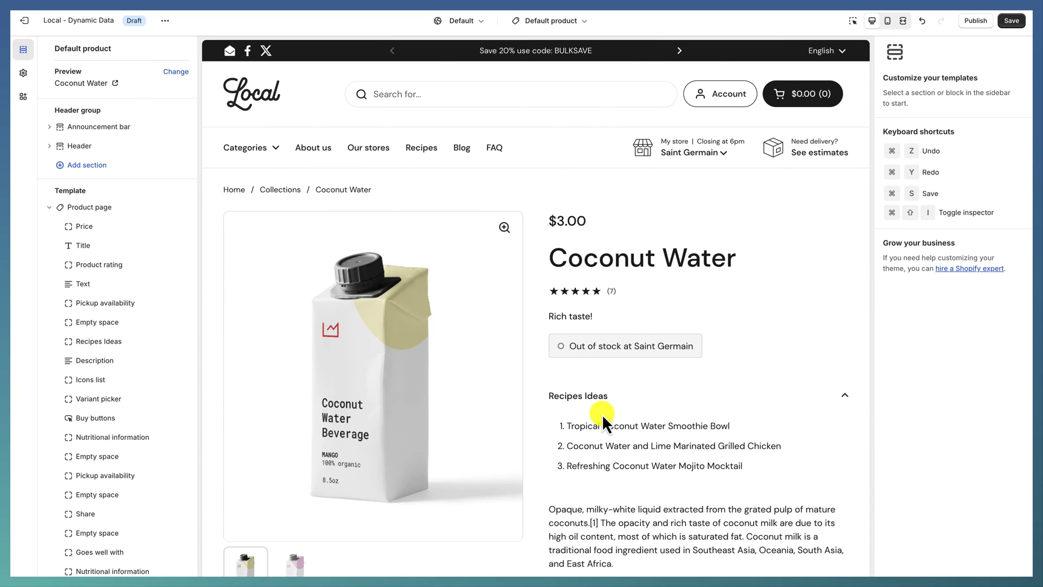
pyautogui.moveTo(552, 423); pyautogui.dragTo(758, 471)
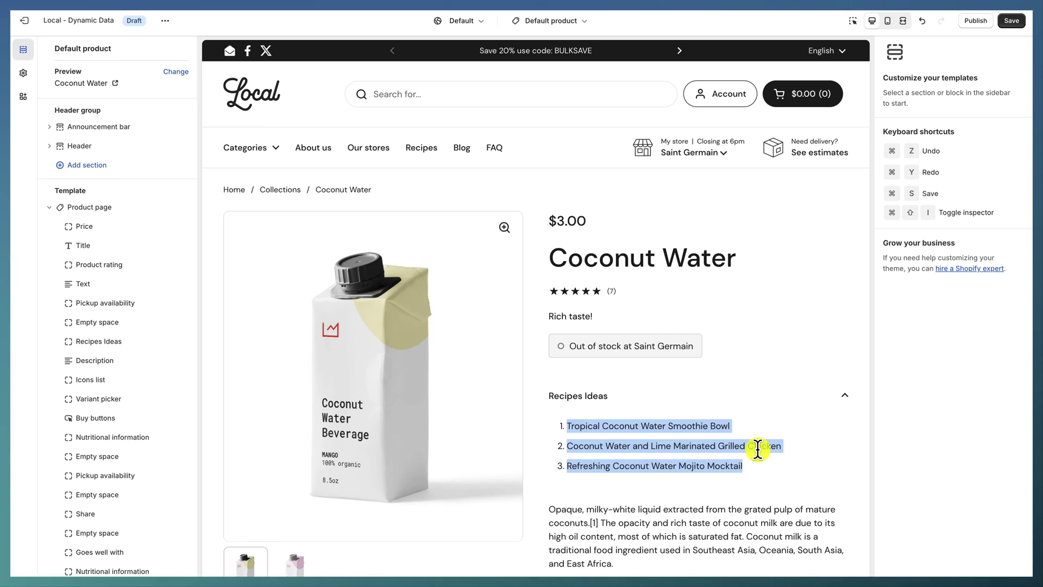
pyautogui.click(582, 446)
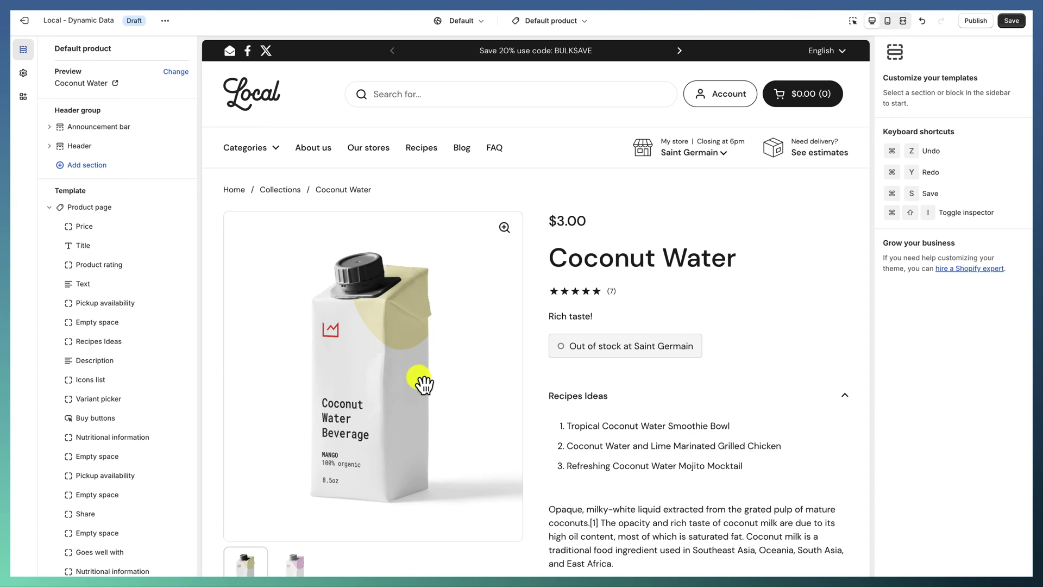
# - Preview the related Keto Crunch product and set the Recipes Ideas block to hide if dynamic content is not present
pyautogui.scroll(-7, 449, 372)
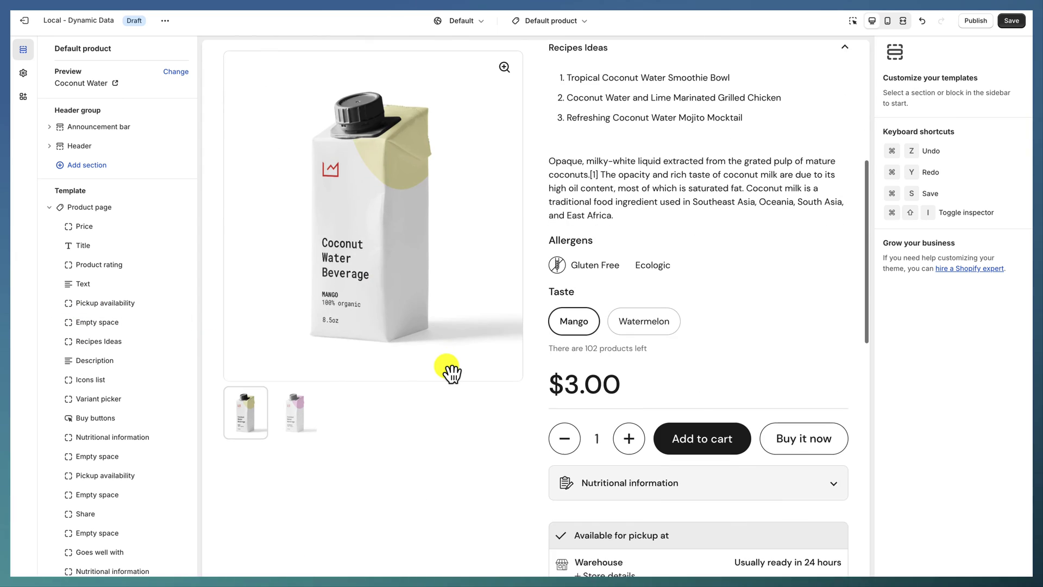
pyautogui.scroll(2, 585, 309)
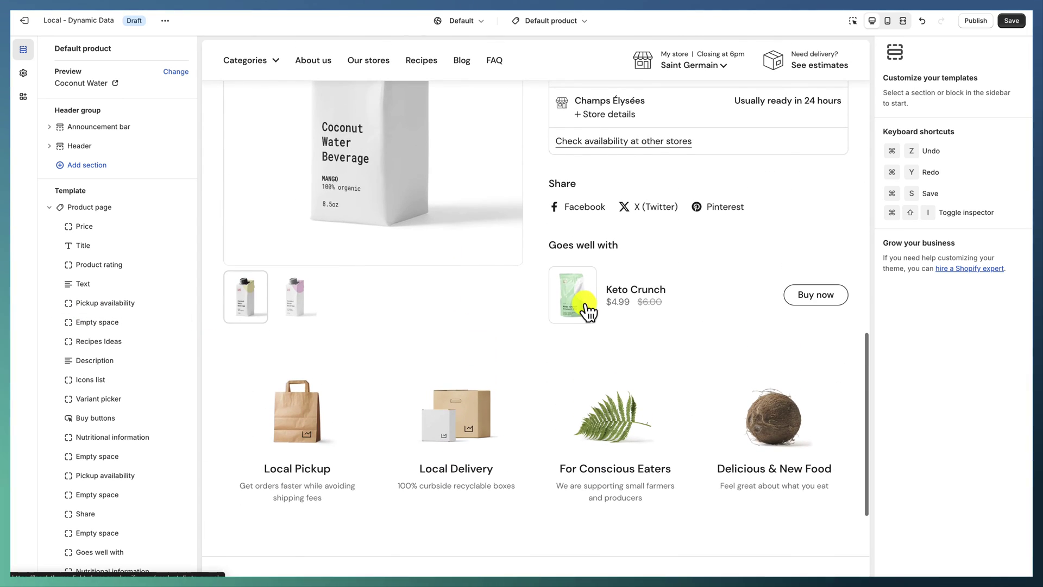
pyautogui.click(562, 320)
pyautogui.click(599, 402)
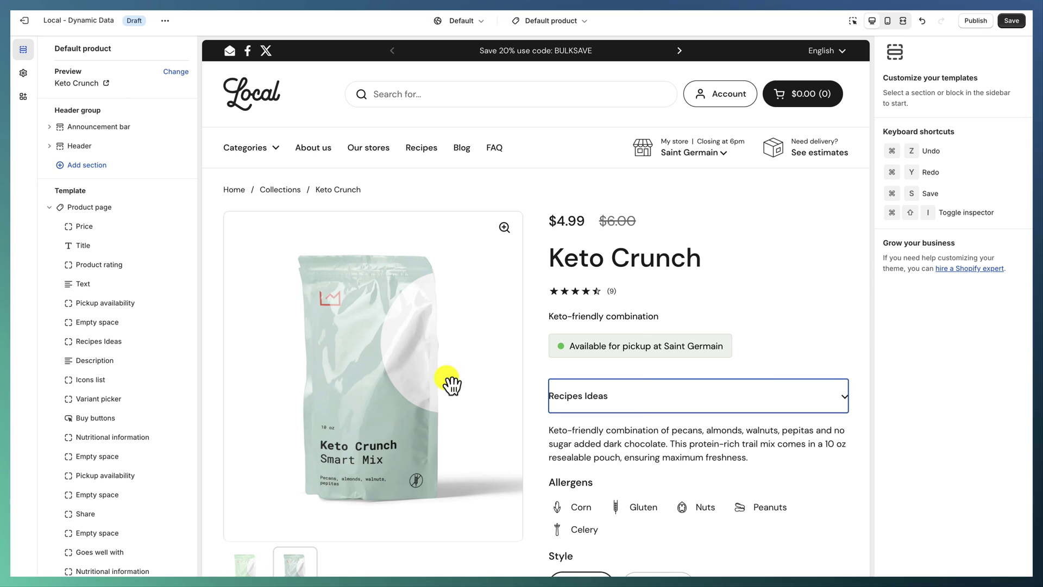
pyautogui.click(108, 342)
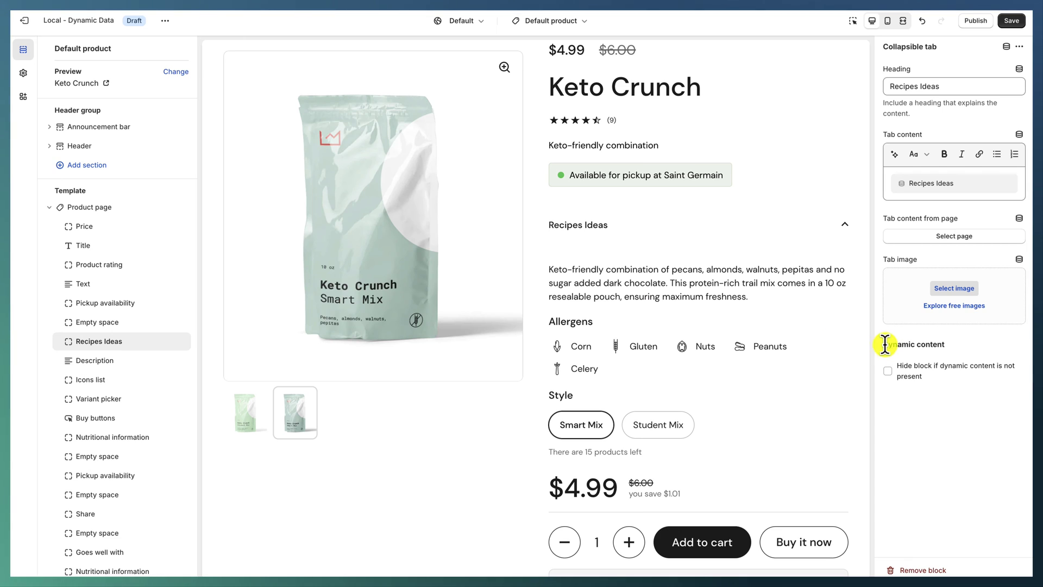
pyautogui.click(959, 405)
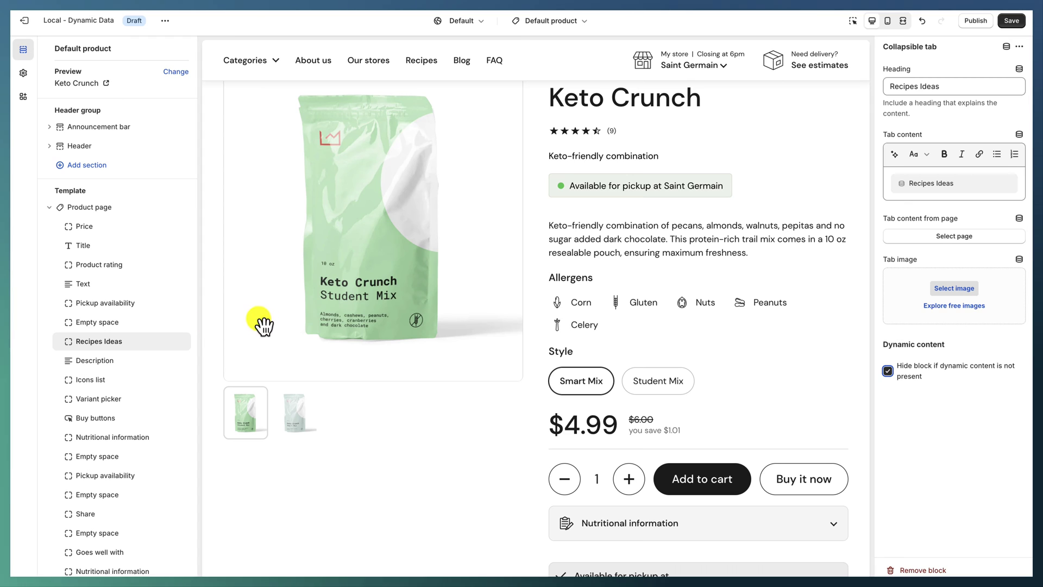
# - Add a Text block to the product page and place it directly below the Product rating block
pyautogui.click(103, 283)
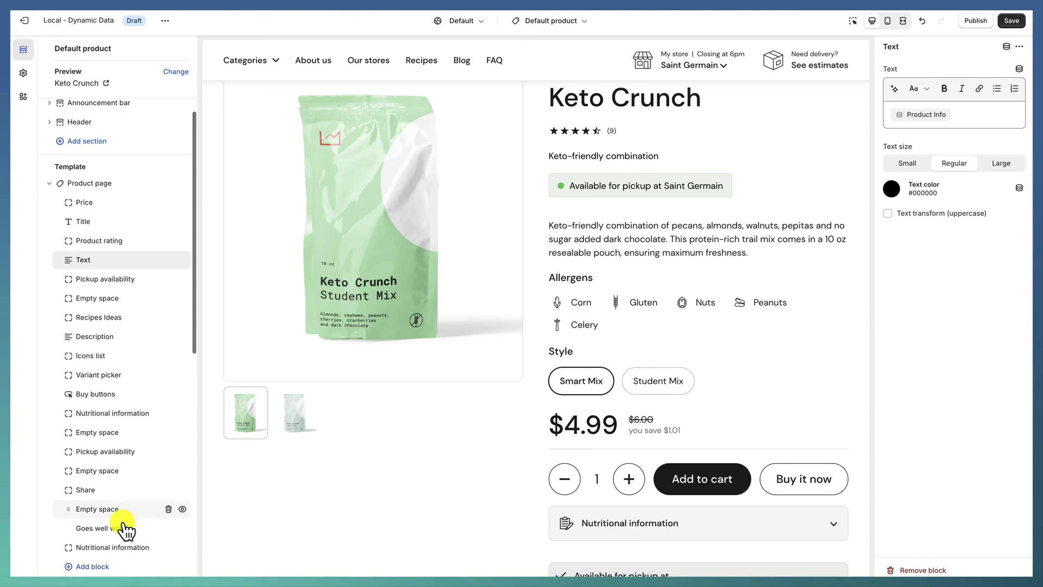
pyautogui.scroll(-2, 126, 530)
pyautogui.click(105, 477)
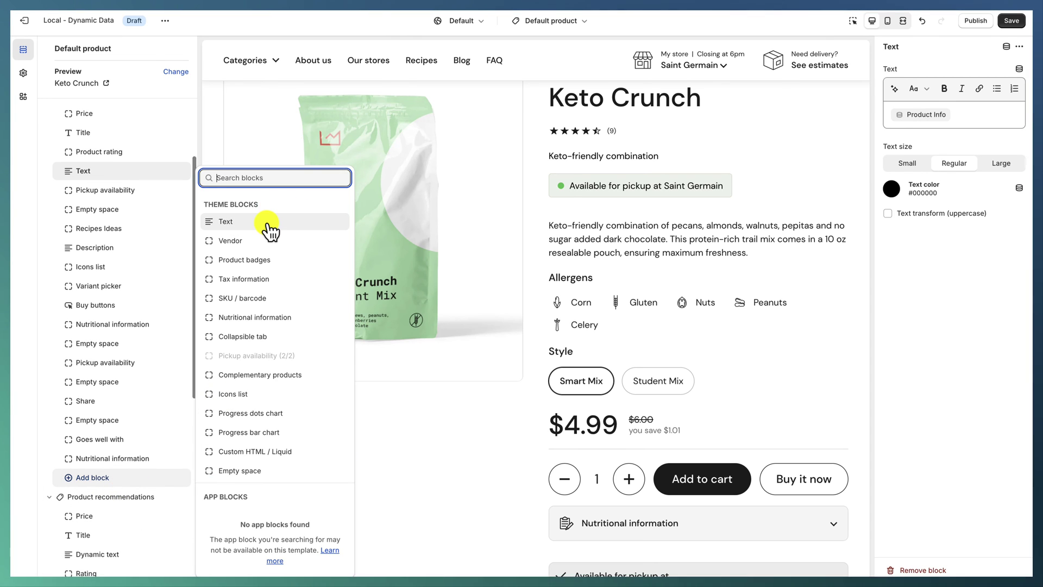
pyautogui.click(270, 228)
pyautogui.moveTo(74, 477); pyautogui.dragTo(133, 205)
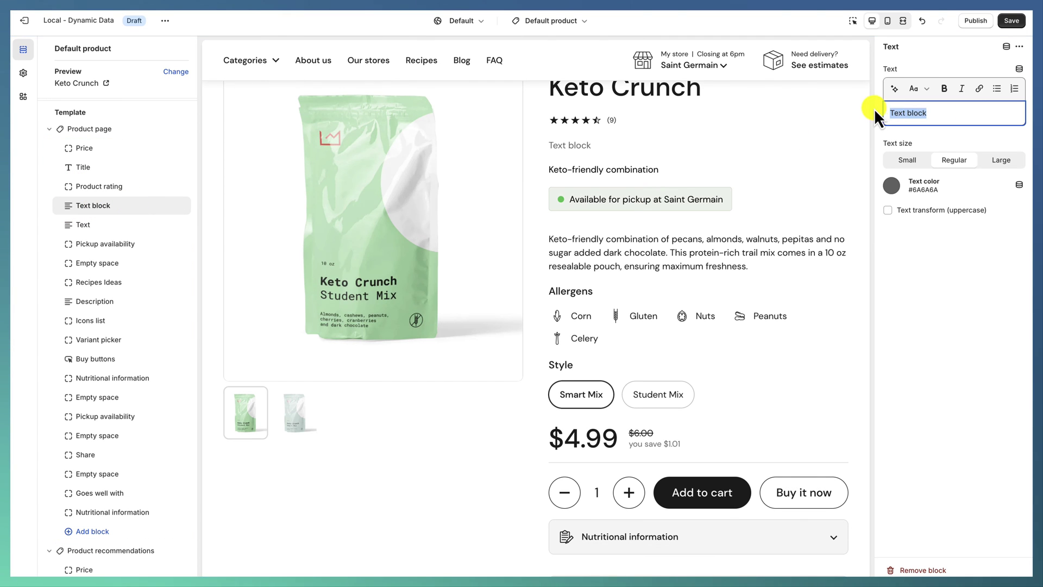
# - Replace the new Text block's default text with the Recipes Ideas metafield as dynamic source
pyautogui.press('BackSpace')
pyautogui.click(1019, 68)
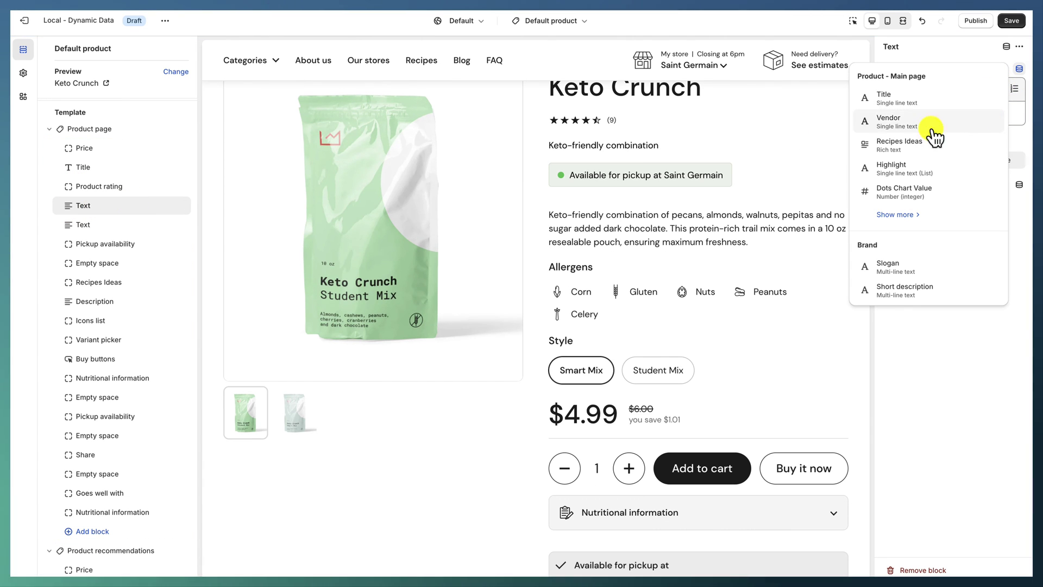
pyautogui.click(904, 145)
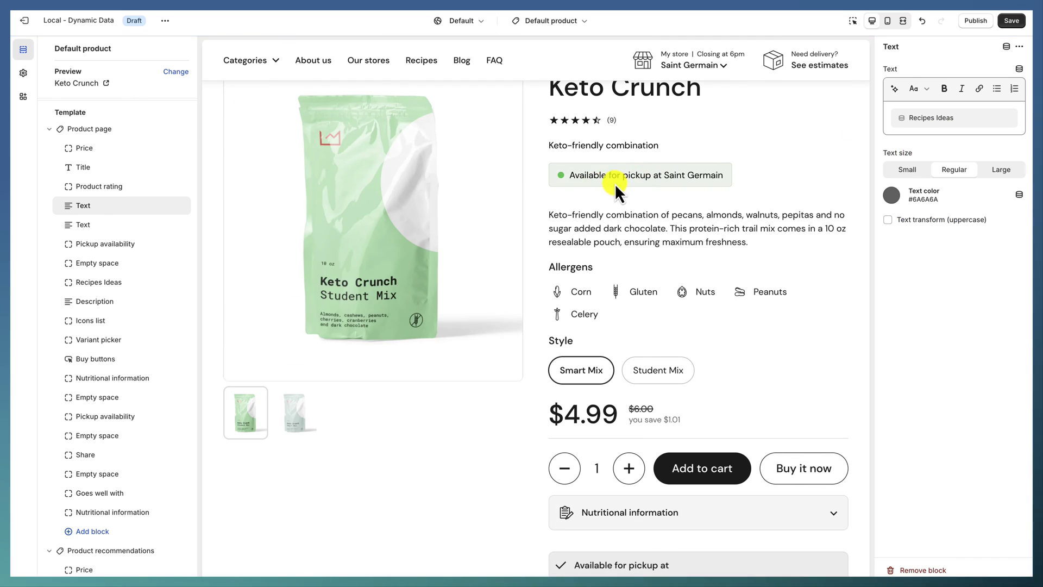
# - Compare the new Text block's output on Keto Crunch and on the related Coconut Water product
pyautogui.scroll(2, 615, 183)
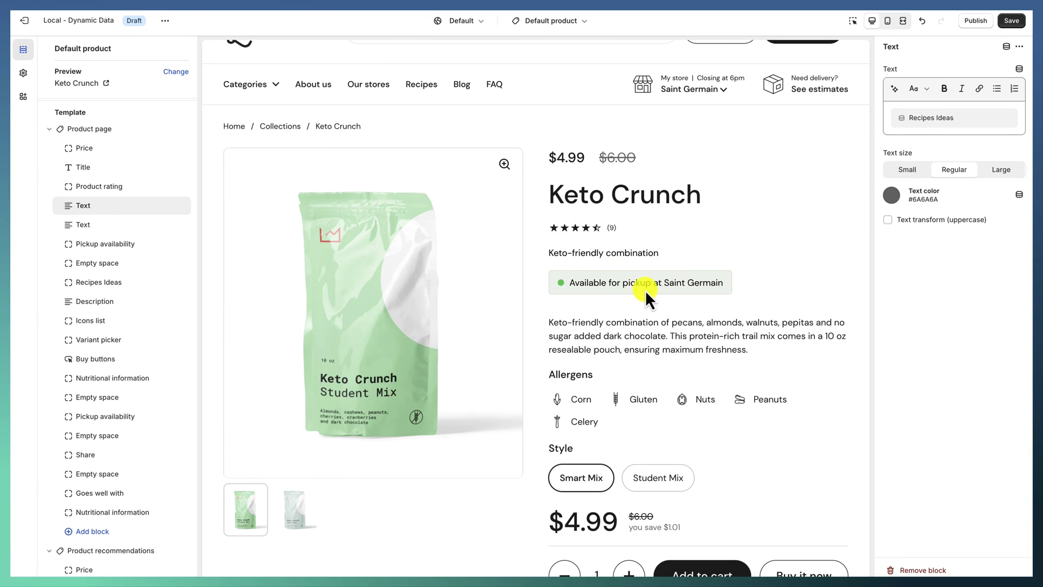
pyautogui.scroll(-7, 605, 255)
pyautogui.scroll(9, 620, 252)
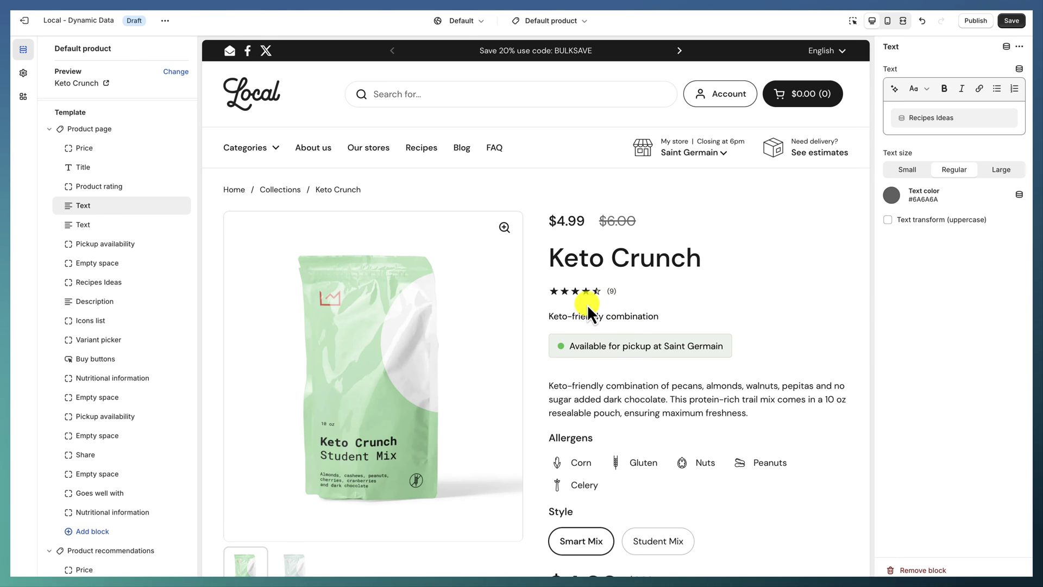
pyautogui.scroll(-8, 589, 396)
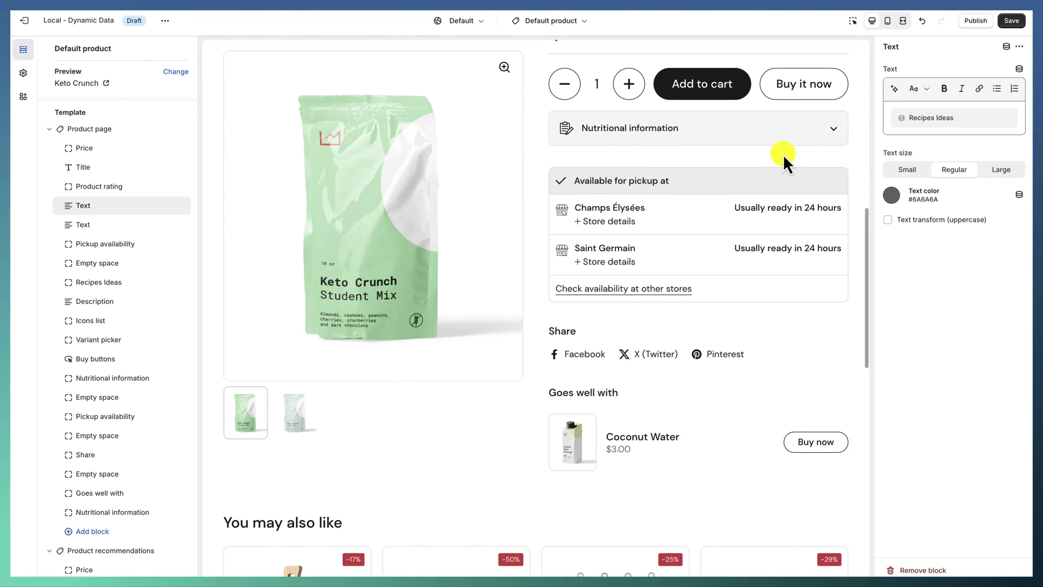
pyautogui.scroll(6, 733, 218)
pyautogui.scroll(-10, 692, 260)
pyautogui.click(577, 226)
pyautogui.moveTo(577, 317); pyautogui.dragTo(729, 341)
pyautogui.click(737, 344)
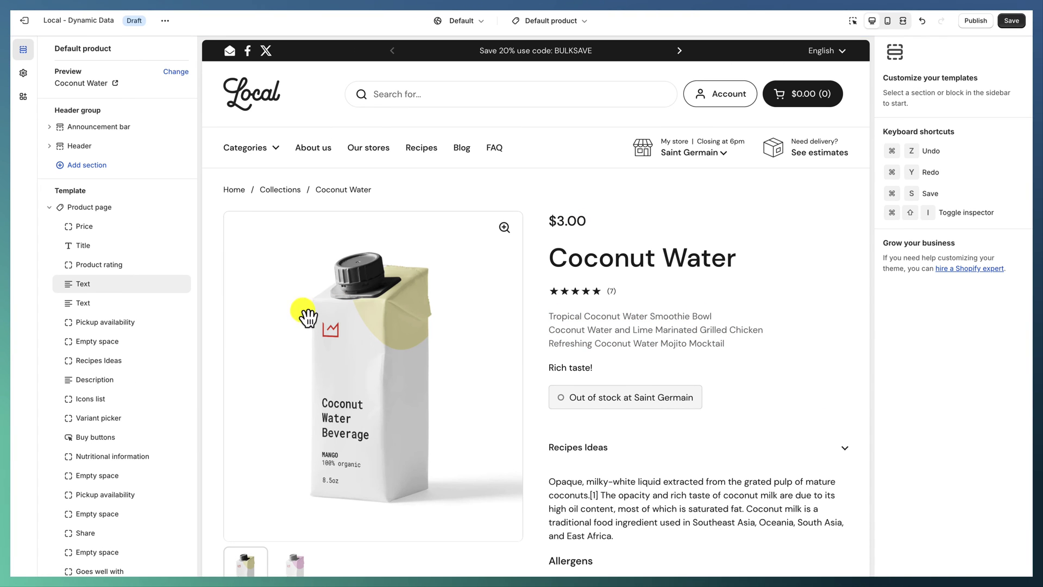
# - Review the Coconut Water product page and open the Recipes Ideas block's settings
pyautogui.scroll(-2, 632, 304)
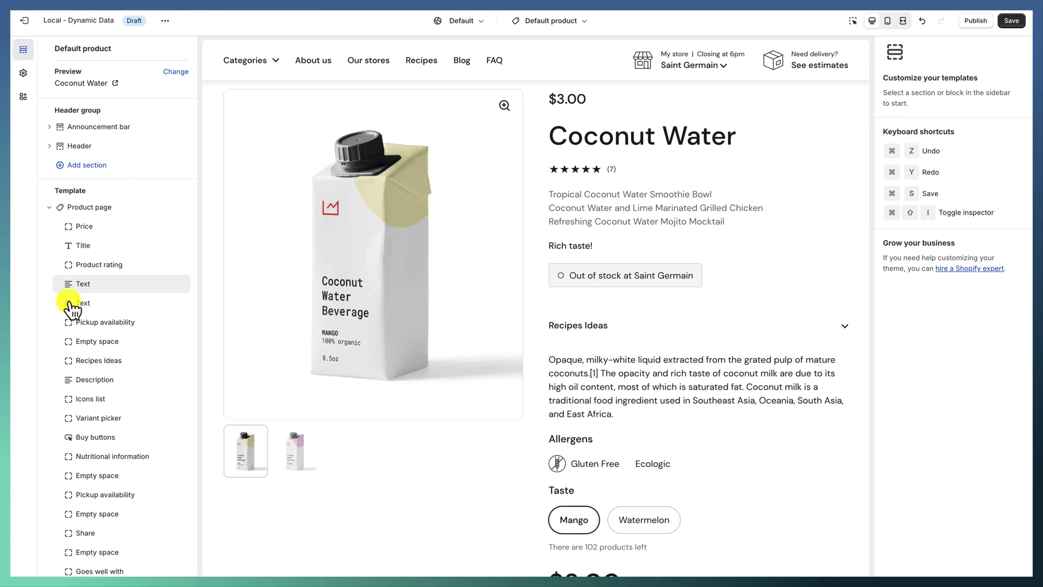
pyautogui.click(123, 360)
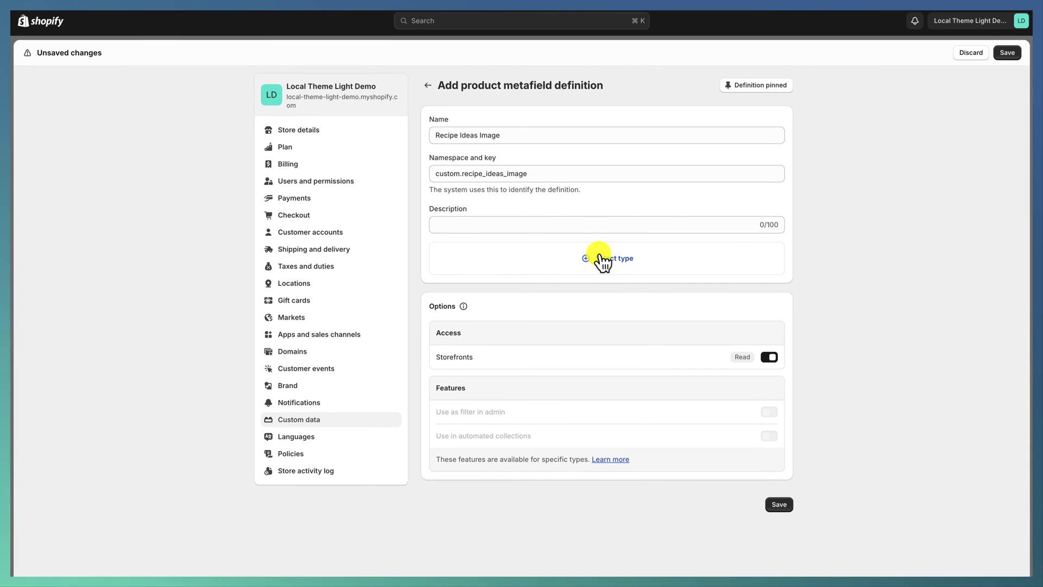
# - Give the Recipe Ideas Image product metafield definition the type File with one file, accept only images, and save it
pyautogui.click(587, 261)
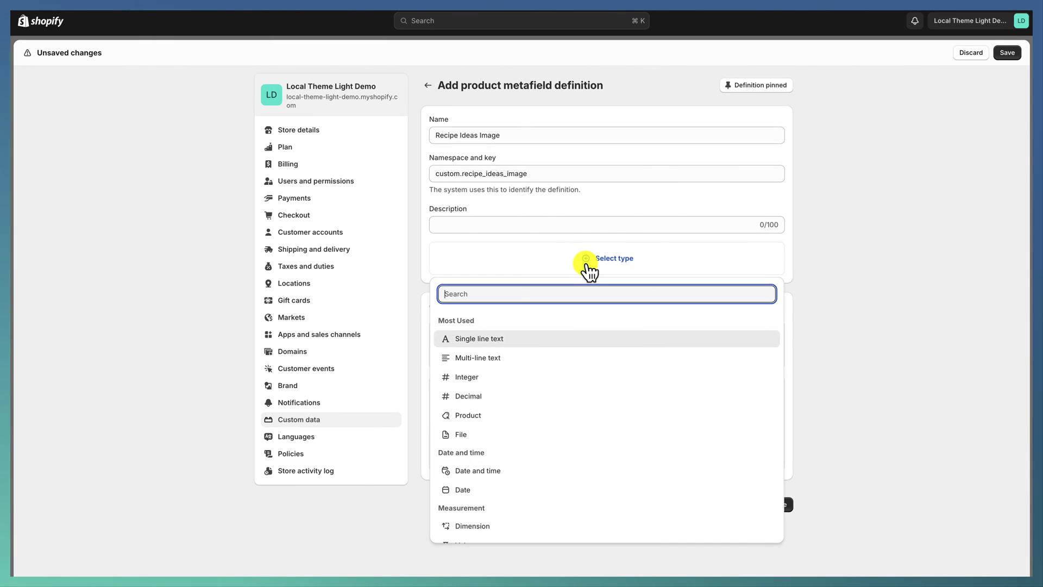
pyautogui.click(503, 437)
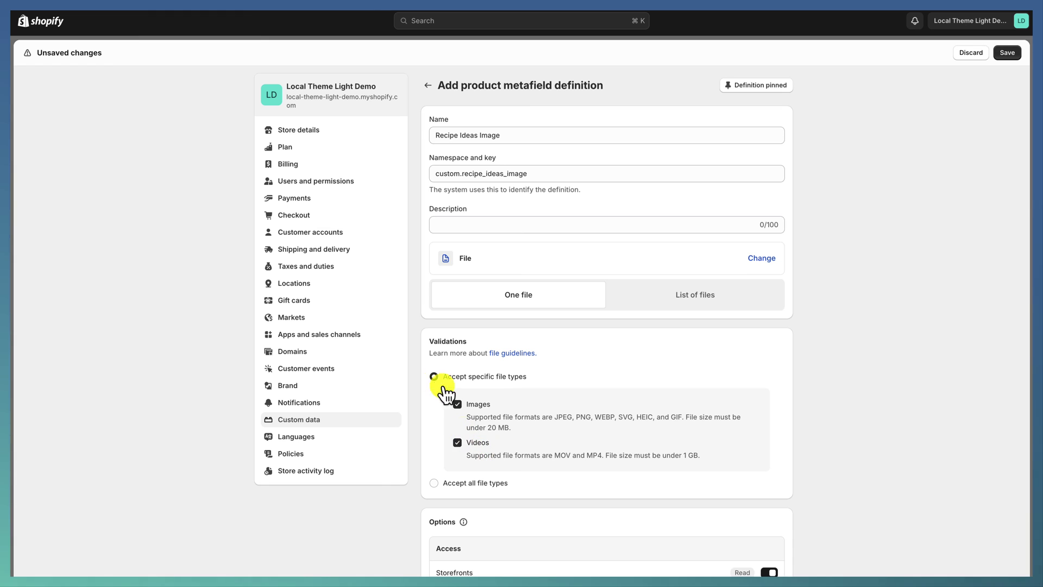
pyautogui.click(456, 443)
pyautogui.scroll(-3, 483, 478)
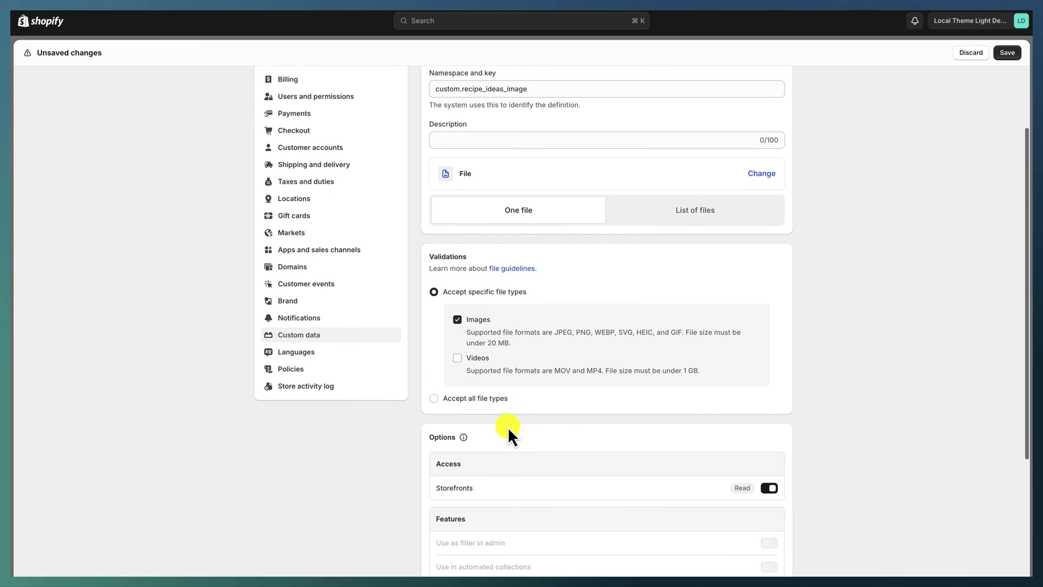
pyautogui.scroll(-5, 613, 486)
pyautogui.click(787, 448)
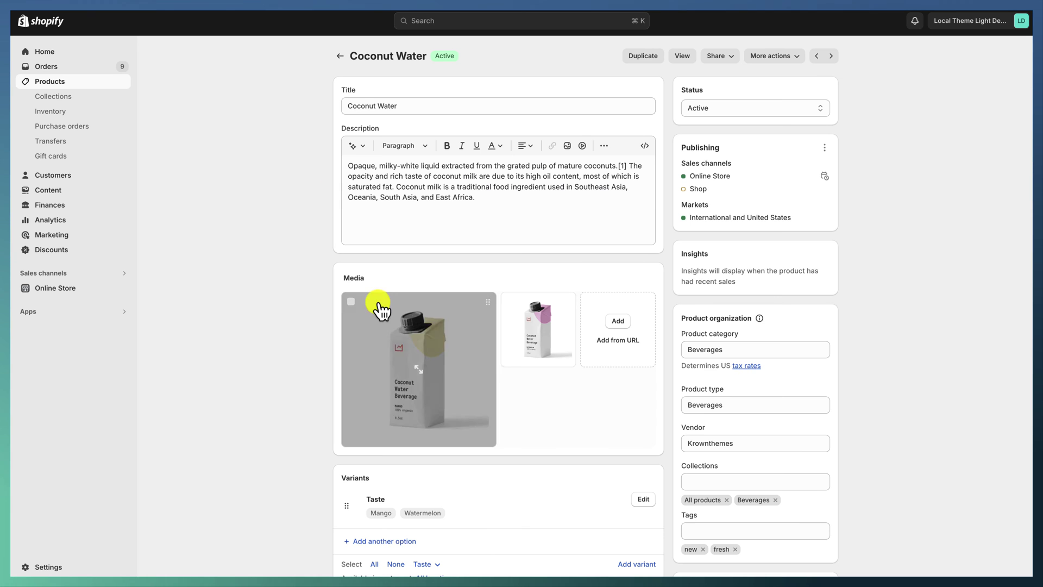
# - Assign an image file to the Recipe Ideas Image metafield of the Coconut Water product
pyautogui.scroll(-10, 430, 343)
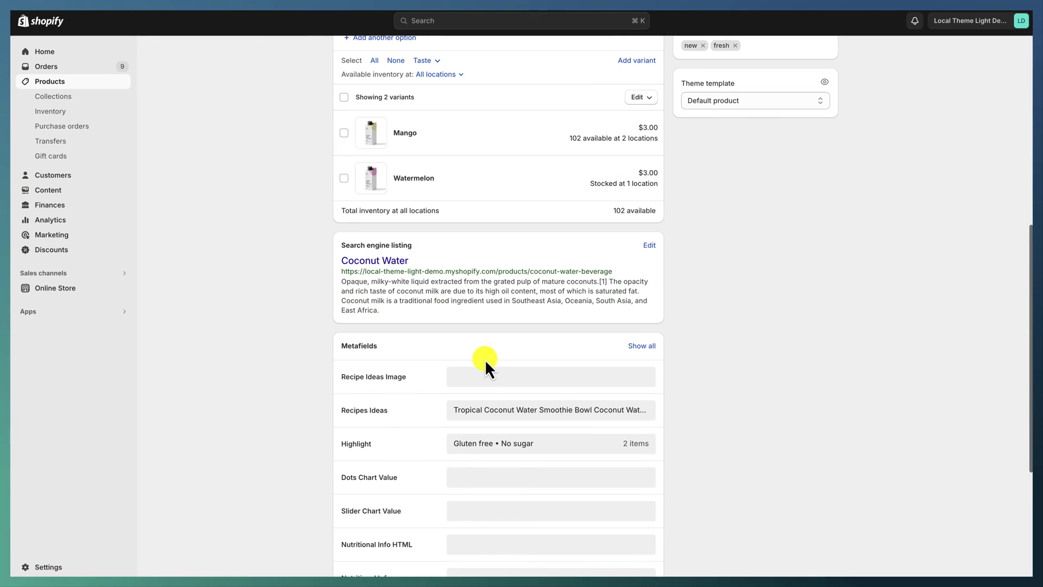
pyautogui.click(485, 376)
pyautogui.click(483, 379)
pyautogui.click(432, 245)
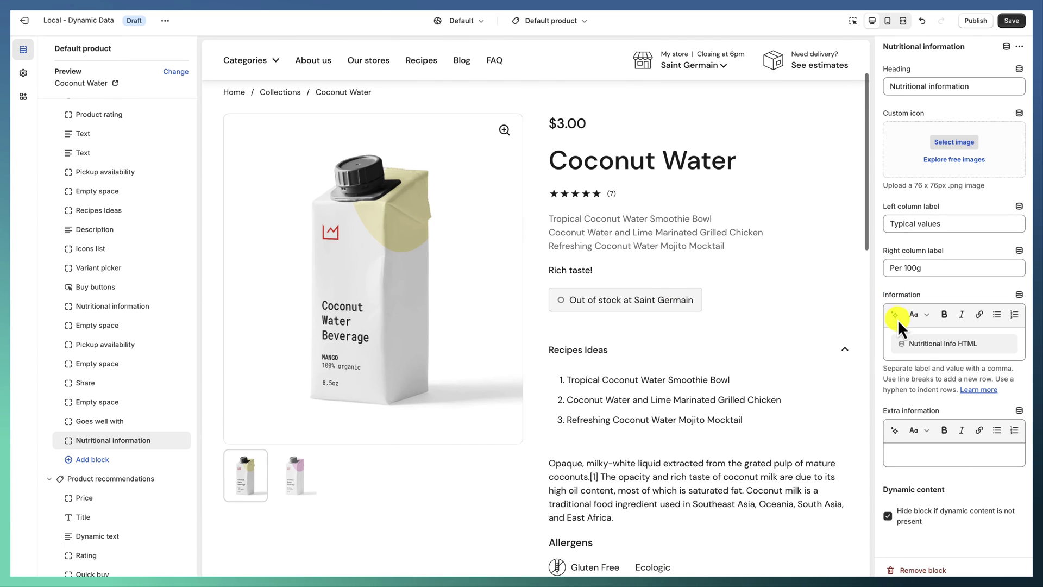
# - Connect the tab image of the Recipes Ideas block to the Recipe Ideas Image metafield
pyautogui.click(112, 209)
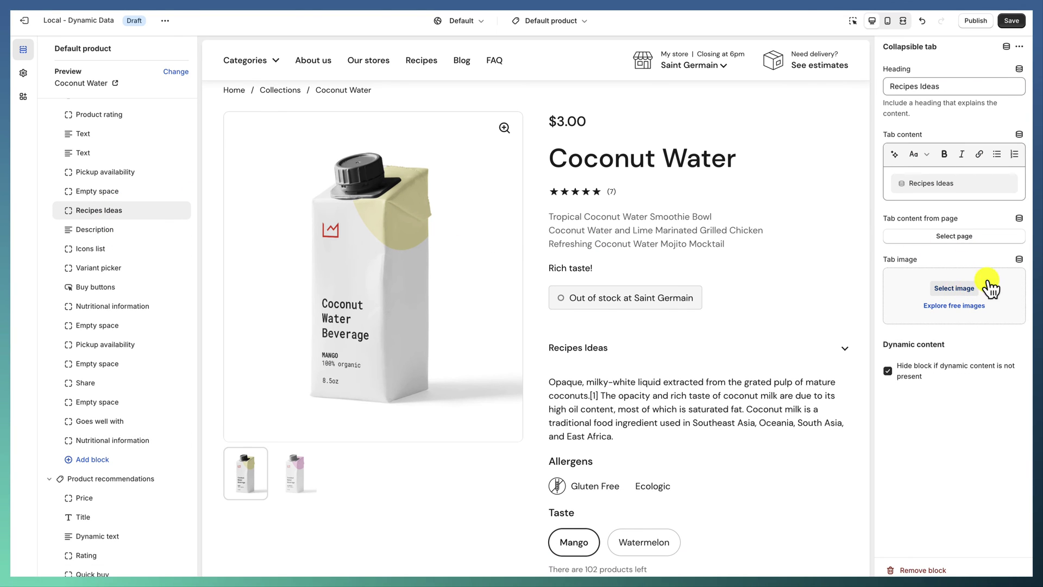
pyautogui.click(1019, 260)
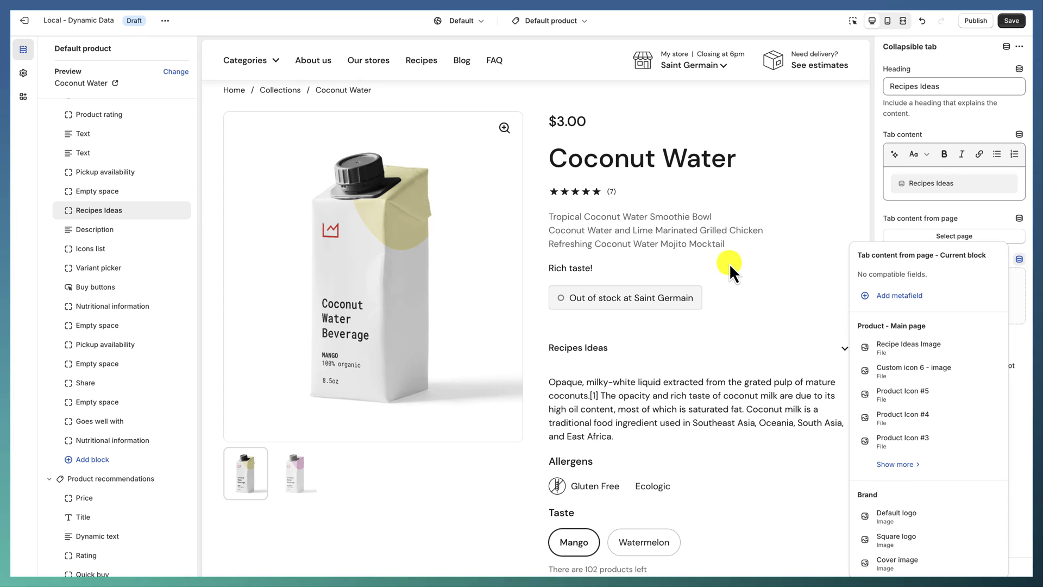
pyautogui.click(918, 347)
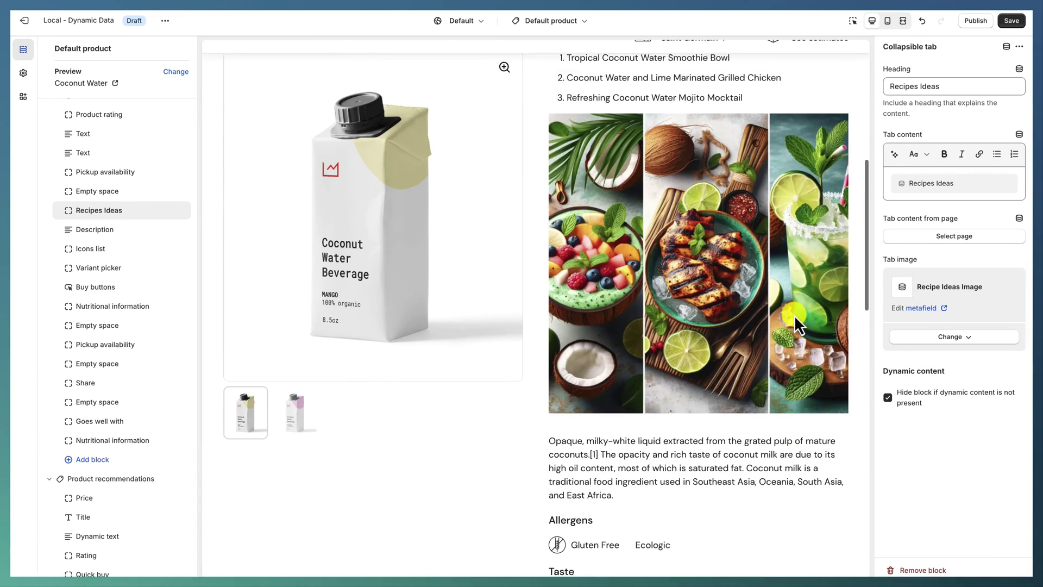
# - Examine the Recipes Ideas tab with its image and the rest of the Coconut Water product page
pyautogui.scroll(5, 654, 297)
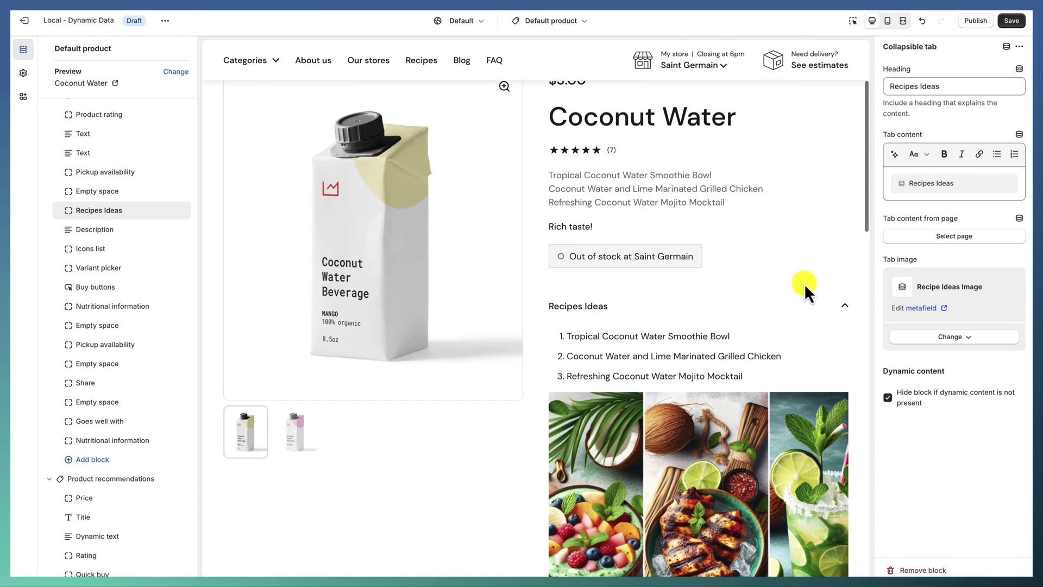
pyautogui.scroll(-3, 639, 422)
pyautogui.click(625, 159)
pyautogui.click(628, 159)
pyautogui.click(629, 160)
pyautogui.scroll(-8, 640, 358)
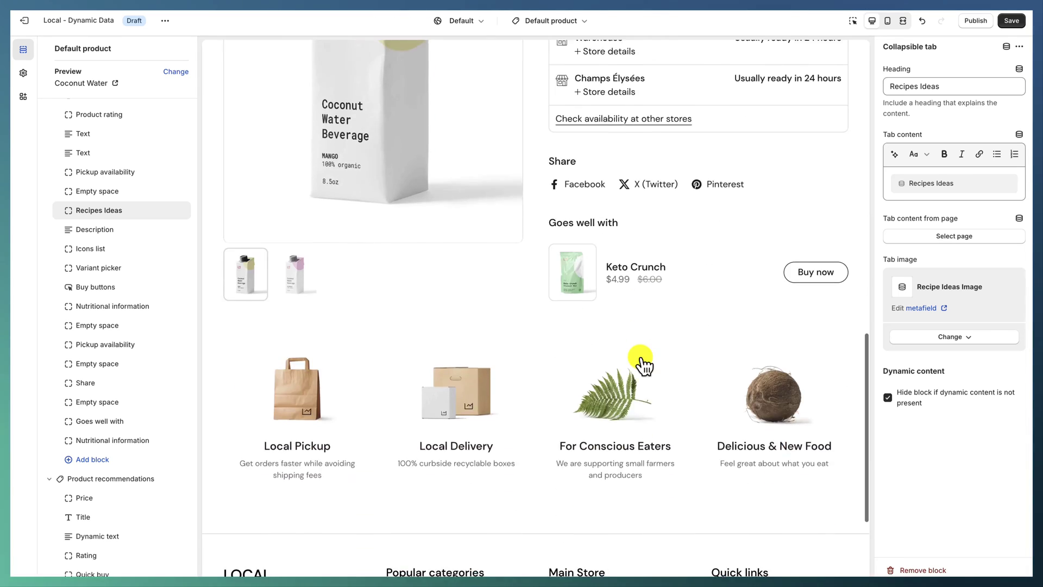
pyautogui.scroll(6, 640, 364)
pyautogui.scroll(7, 584, 149)
# - Search the storefront preview for "chu", open Chuck Eye Stea, and examine the recipes and image in its Recipes Ideas tab
pyautogui.click(551, 87)
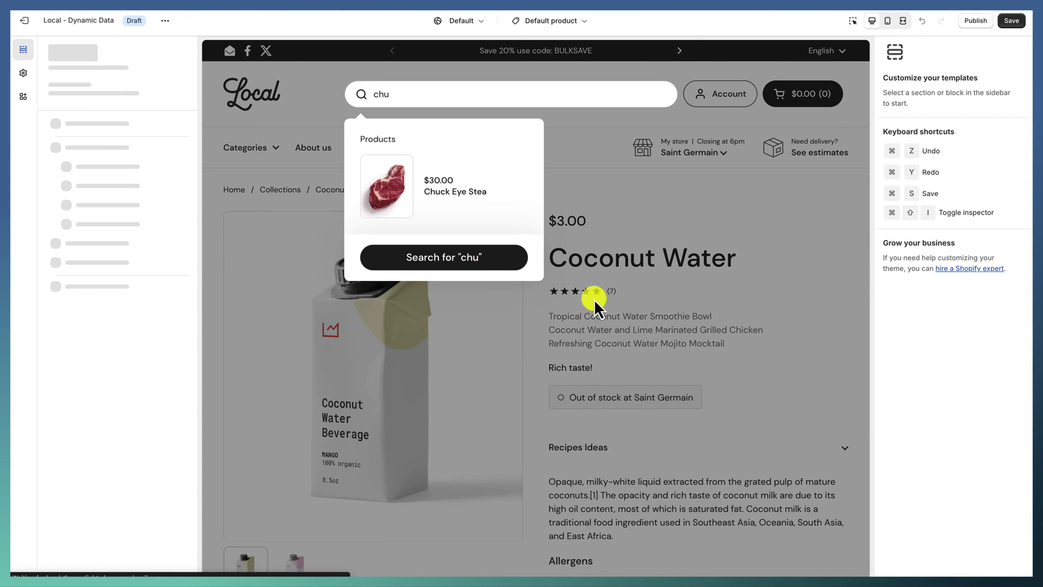
pyautogui.click(484, 254)
pyautogui.click(629, 240)
pyautogui.scroll(-3, 637, 390)
pyautogui.scroll(-2, 667, 263)
pyautogui.scroll(4, 667, 262)
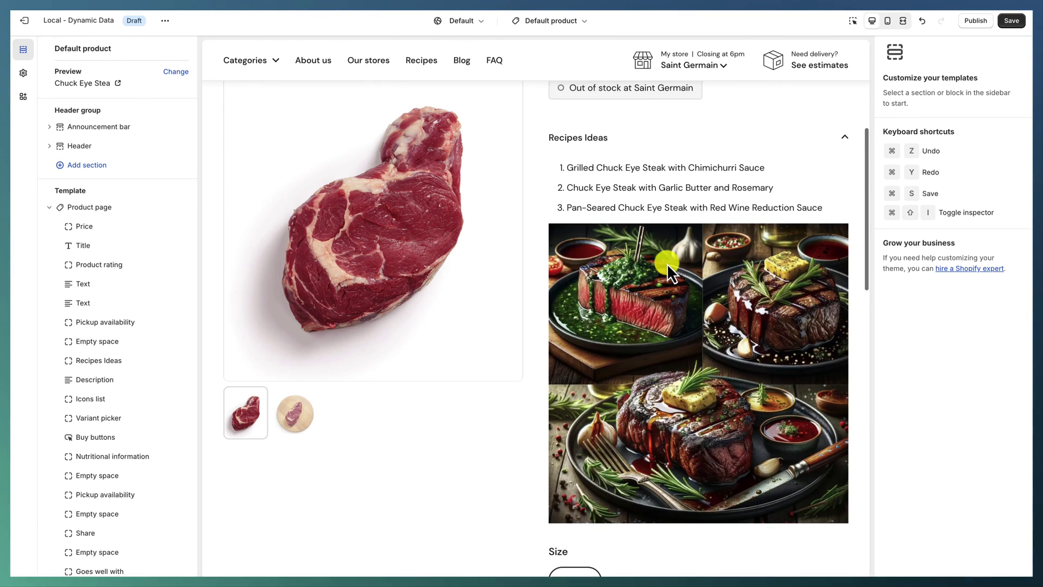
# - Open the related Paprika product and check its page and block list for the Recipes Ideas content
pyautogui.scroll(-10, 666, 263)
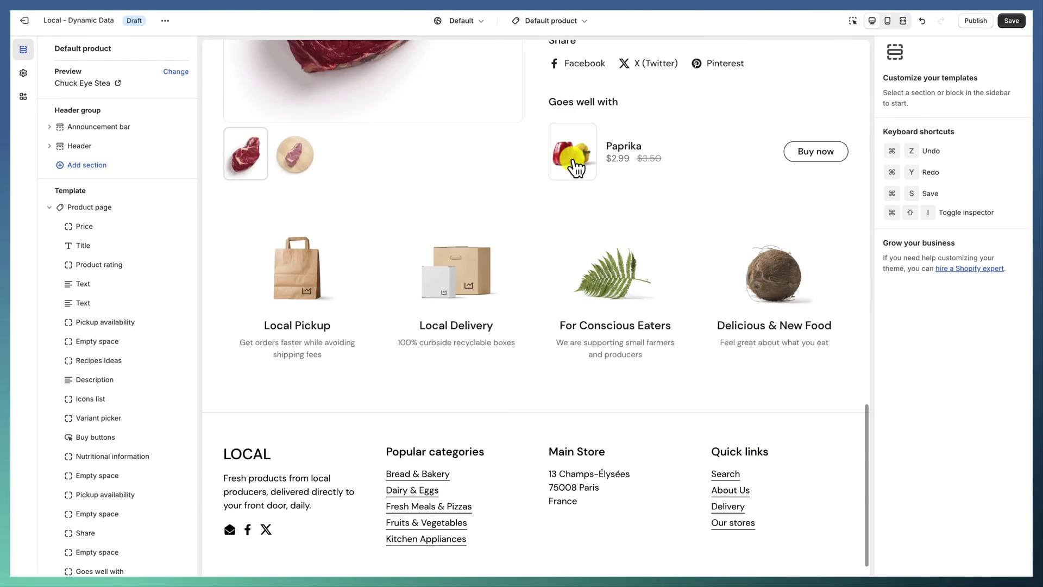
pyautogui.click(624, 207)
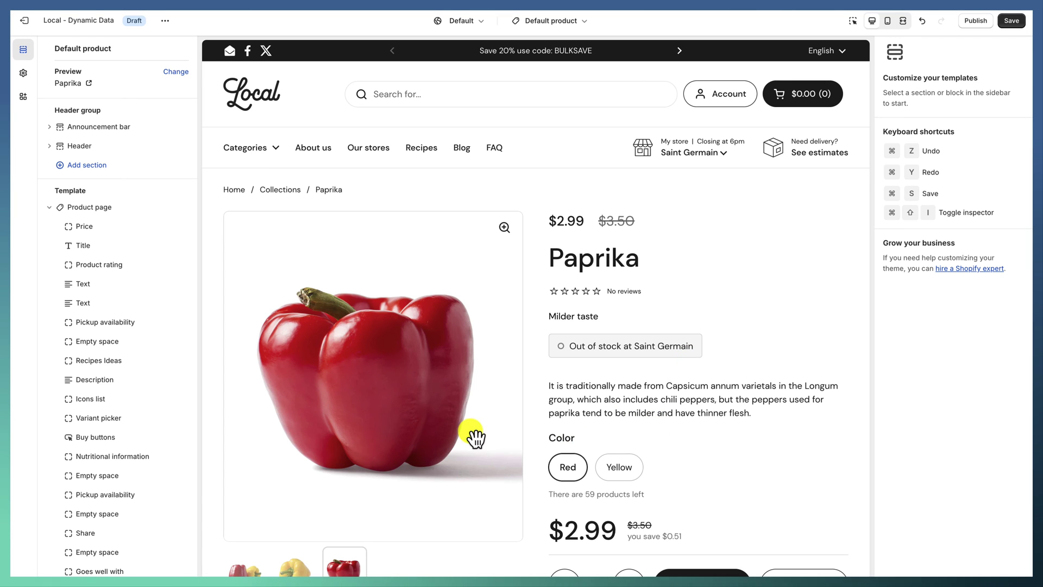
pyautogui.scroll(-3, 184, 474)
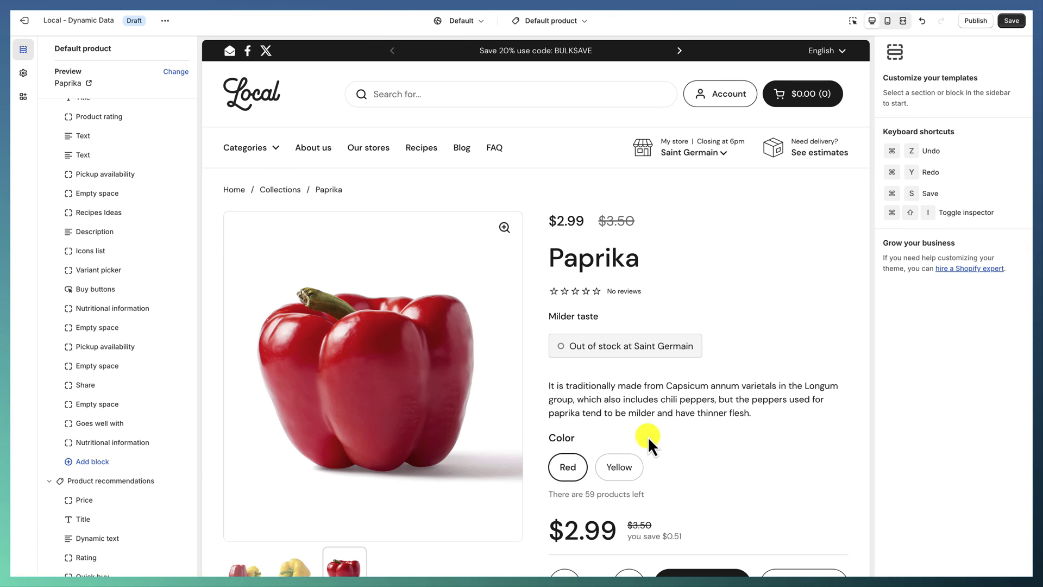
pyautogui.scroll(1, 128, 456)
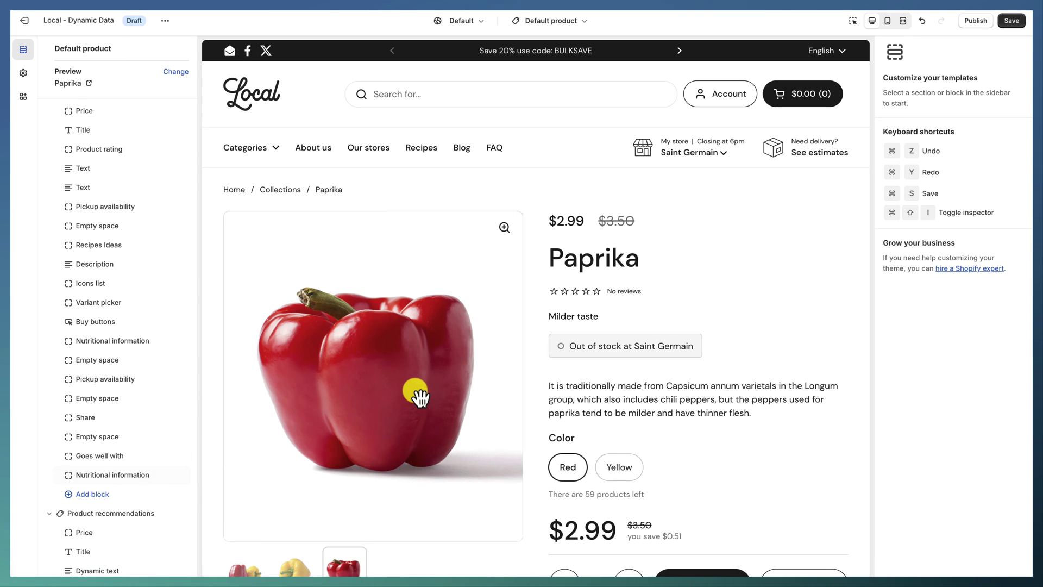
# - Add a Rich text section to the product template and place it between Product page and Product recommendations
pyautogui.scroll(-5, 412, 396)
pyautogui.scroll(4, 411, 396)
pyautogui.scroll(2, 163, 380)
pyautogui.scroll(1, 119, 336)
pyautogui.click(49, 207)
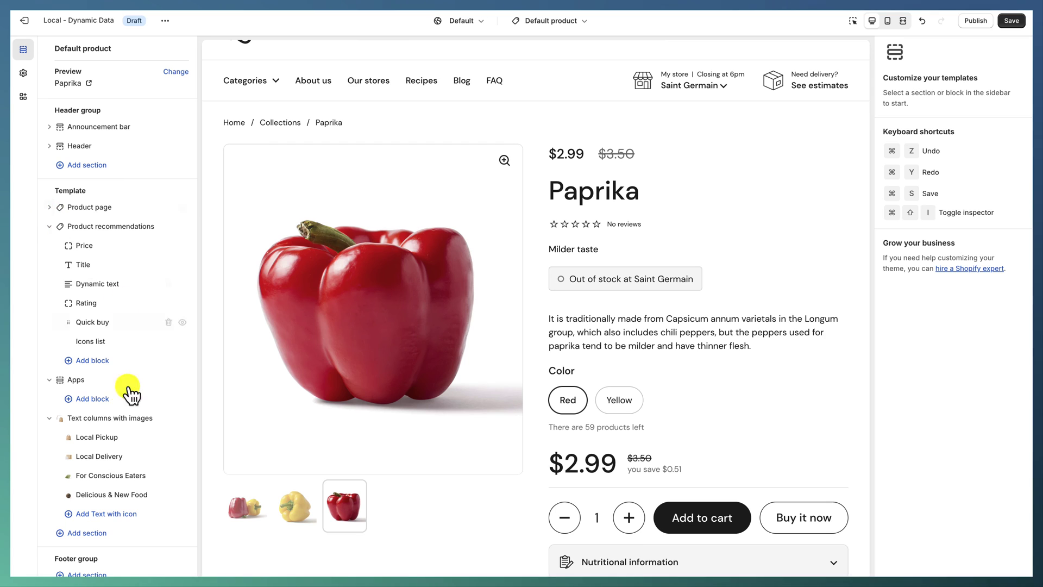
pyautogui.click(108, 533)
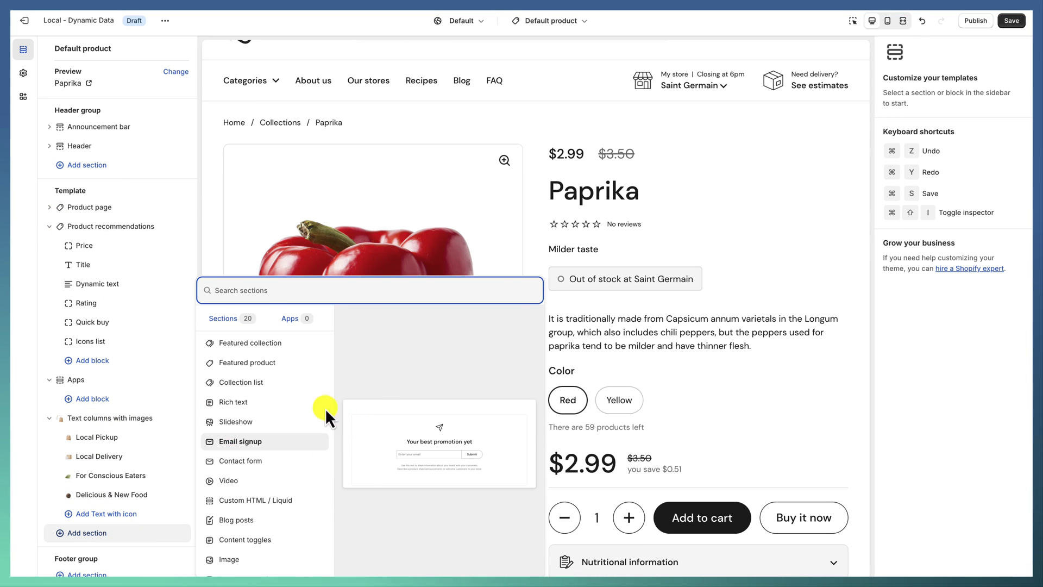
pyautogui.write('rich')
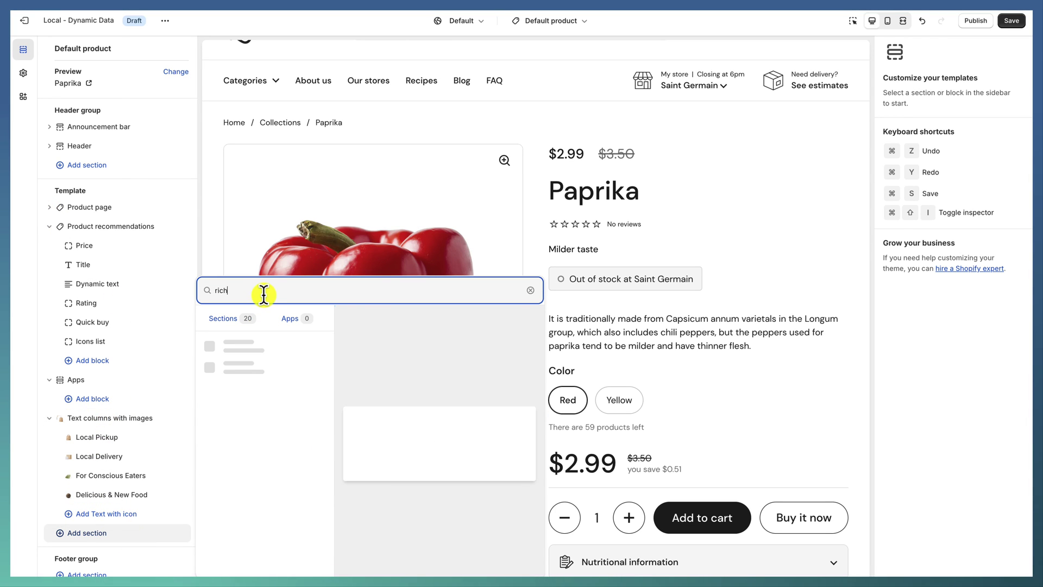
pyautogui.click(260, 354)
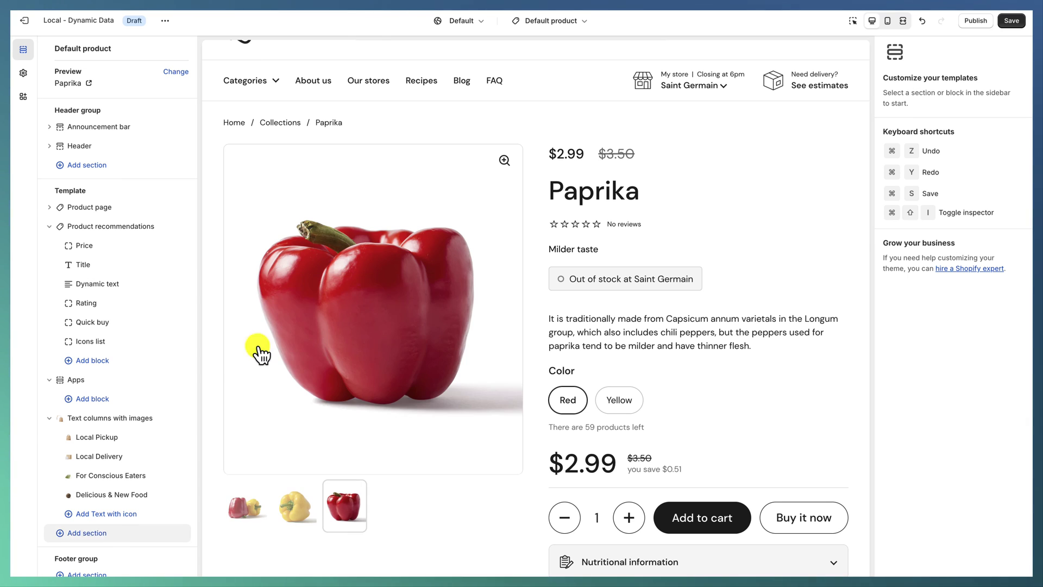
pyautogui.moveTo(56, 532); pyautogui.dragTo(69, 256)
# - Replace the default heading of the Rich text section with RECIPES
pyautogui.click(110, 248)
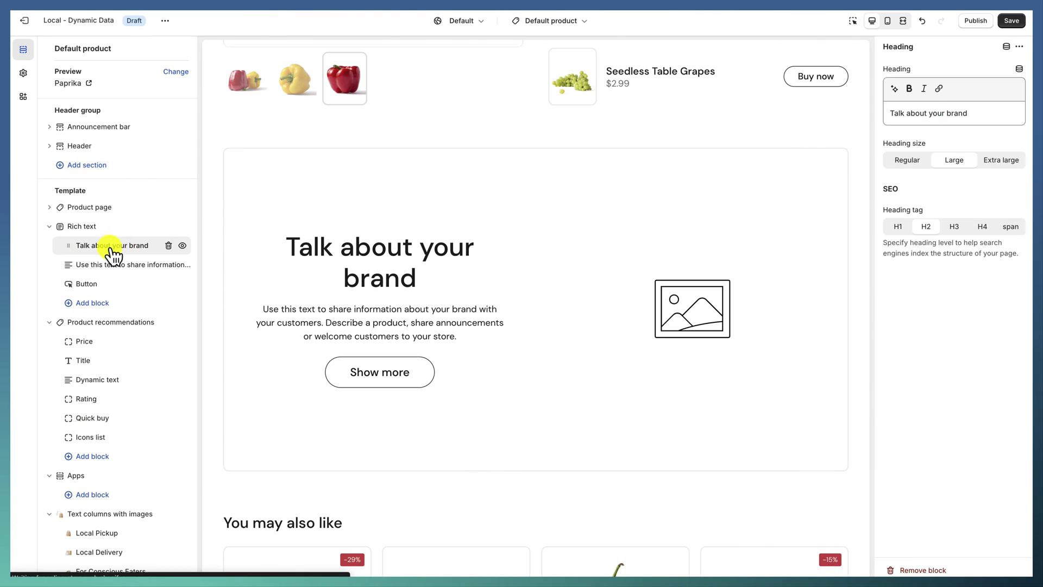
pyautogui.write('RECIPES')
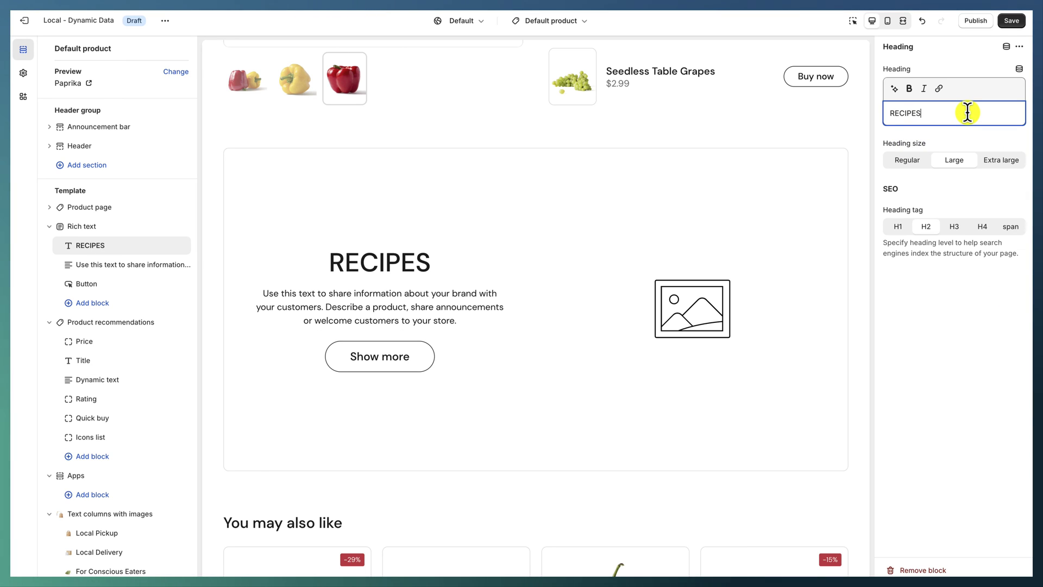
# - Replace the Rich text section's default text with the Recipes Ideas metafield and remove its Button block
pyautogui.click(109, 265)
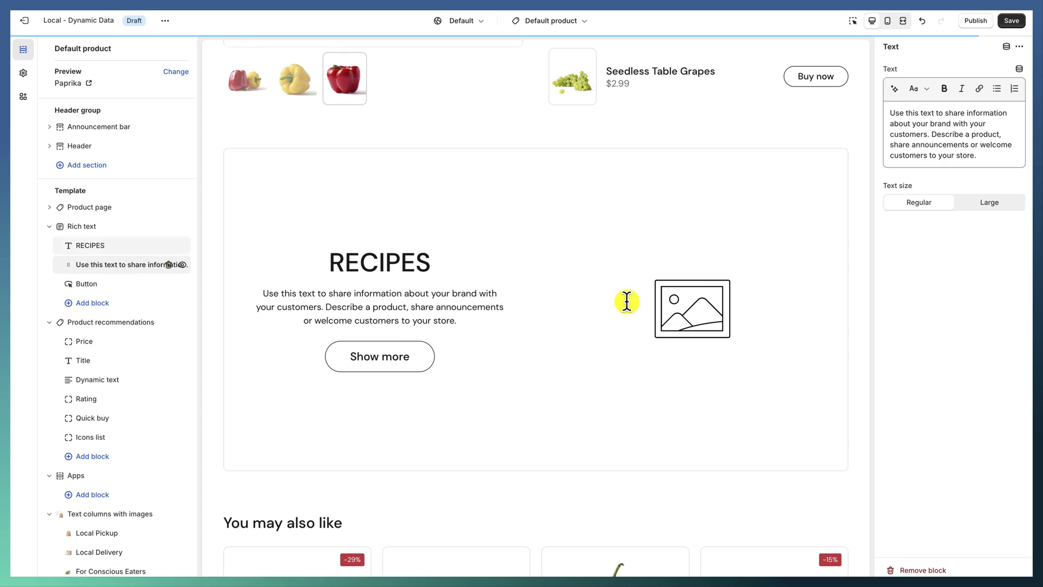
pyautogui.tripleClick(935, 151)
pyautogui.press('BackSpace')
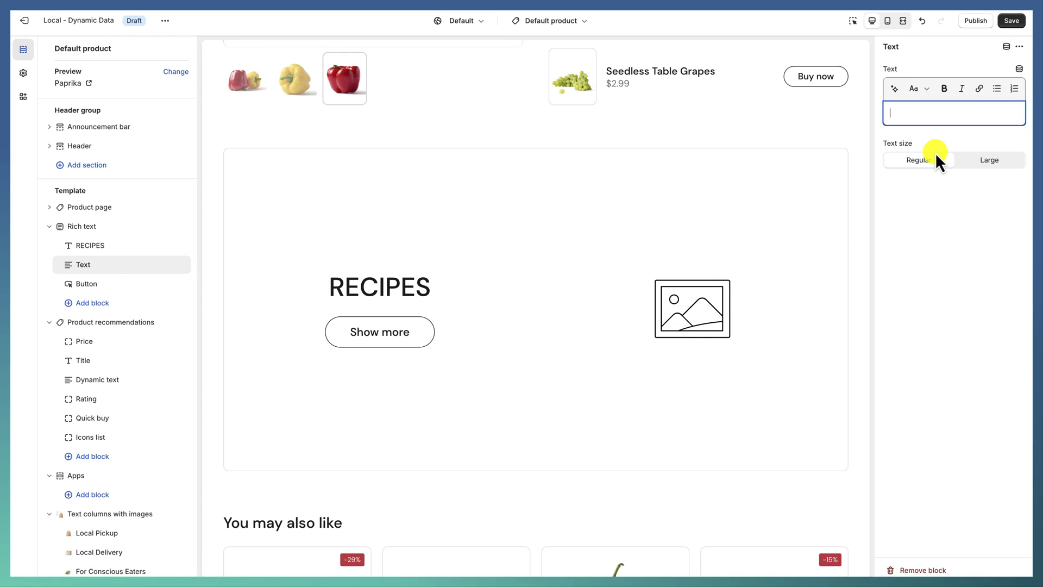
pyautogui.click(1019, 69)
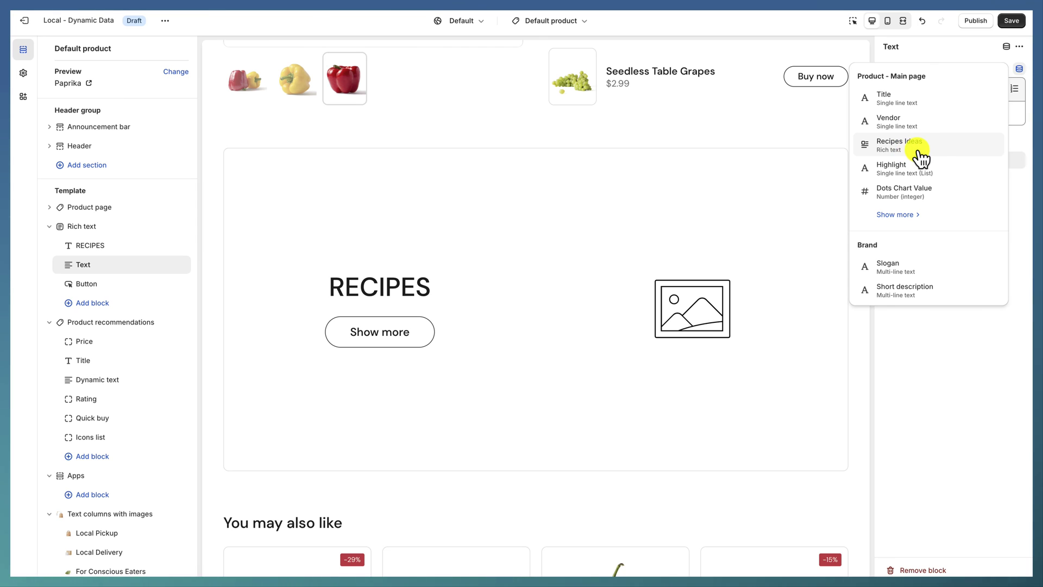
pyautogui.click(919, 155)
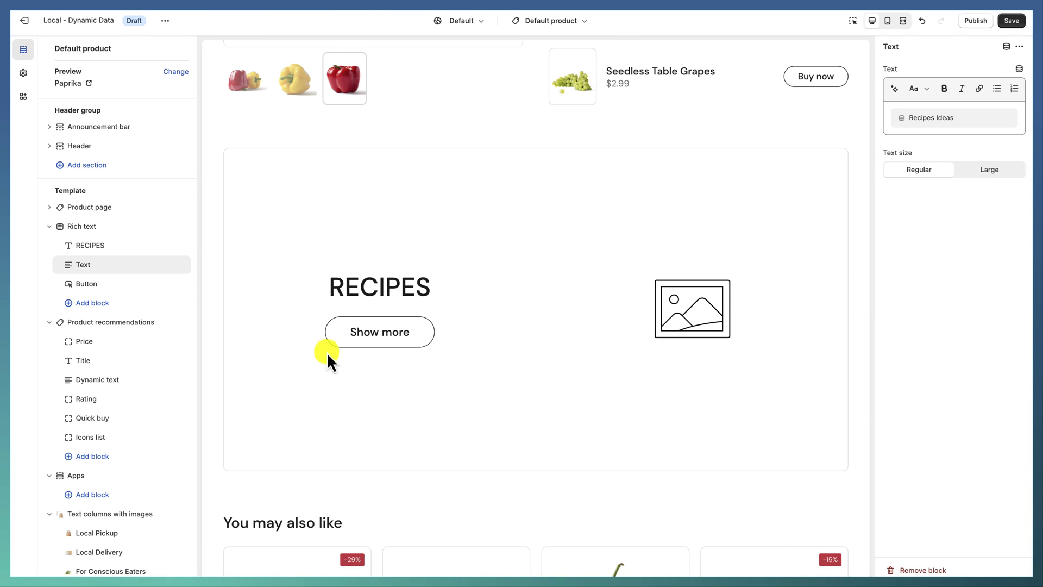
pyautogui.click(169, 283)
# - Search the storefront preview for "coc", open Coconut Water, and inspect its Rich text section and RECIPES heading settings
pyautogui.scroll(10, 384, 196)
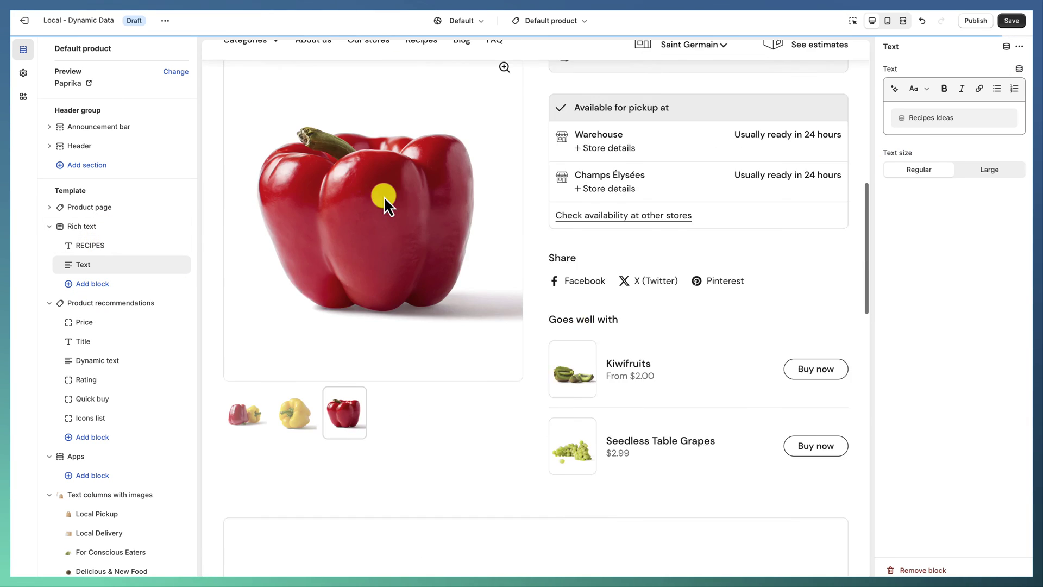
pyautogui.click(431, 80)
pyautogui.write('coc')
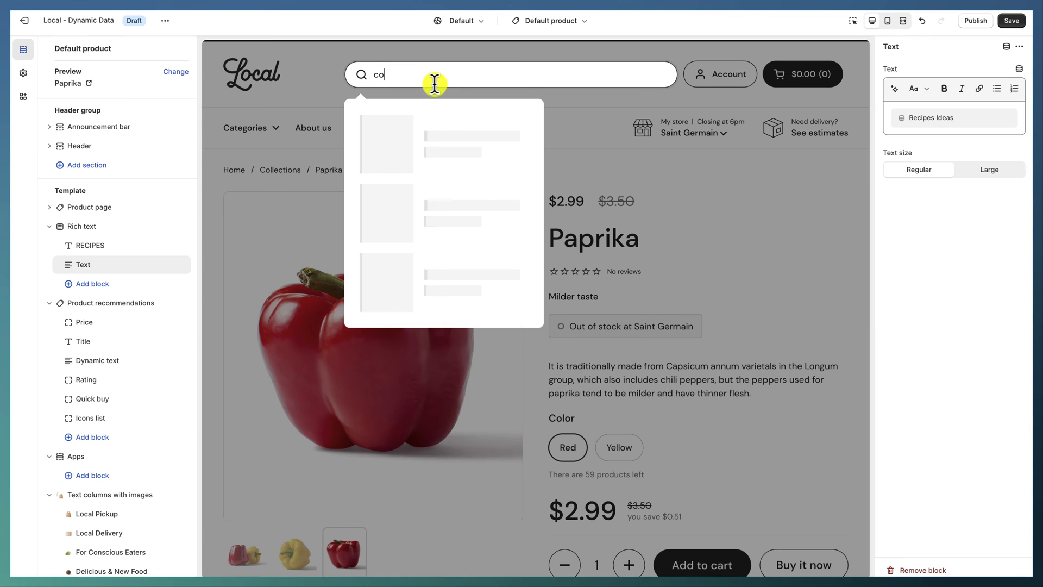
pyautogui.click(388, 161)
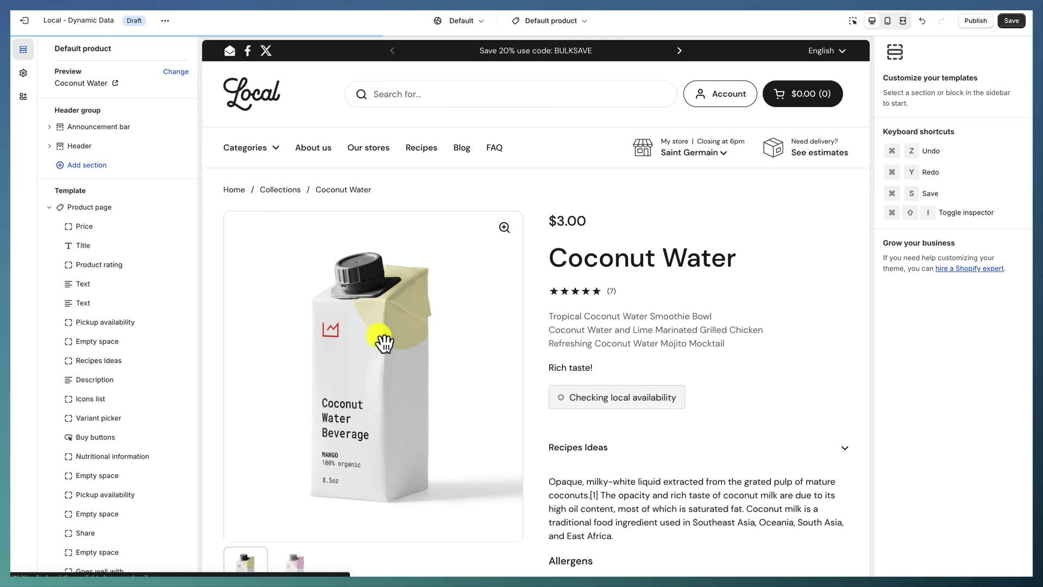
pyautogui.scroll(-3, 93, 280)
pyautogui.scroll(-2, 96, 398)
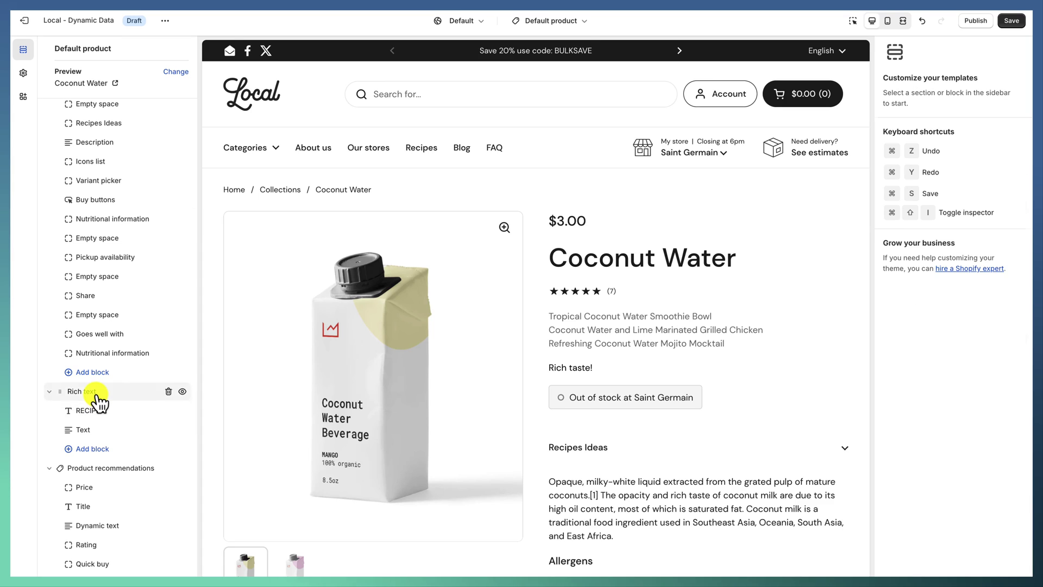
pyautogui.click(93, 392)
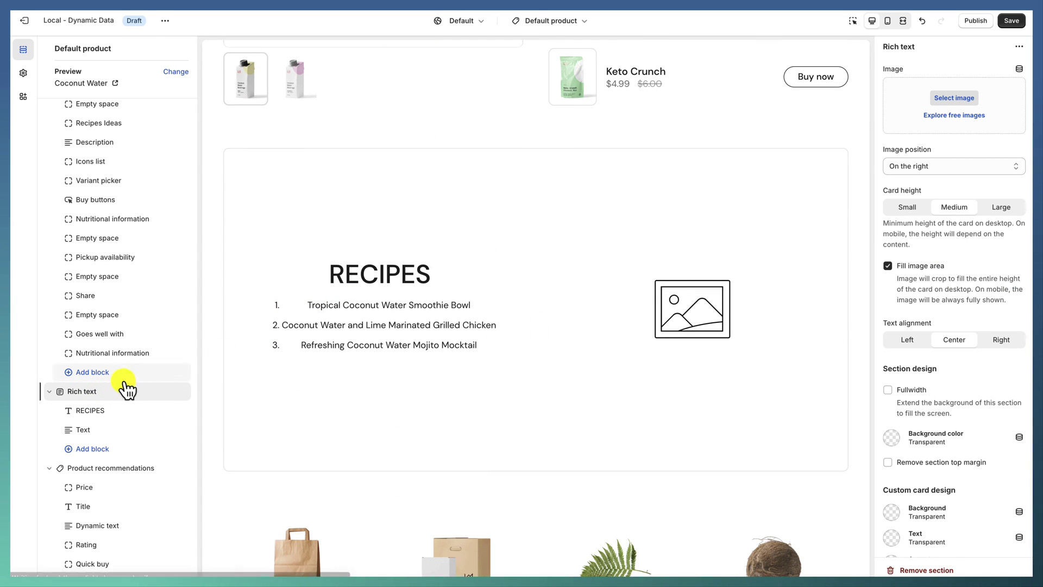
pyautogui.click(93, 413)
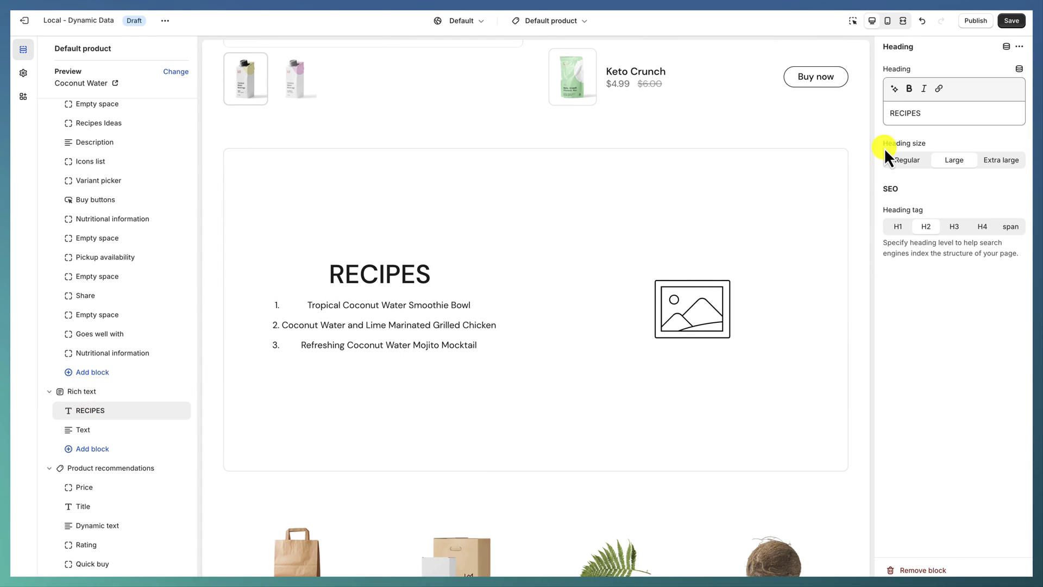
# - Align the text of the Rich text section to the left
pyautogui.click(90, 431)
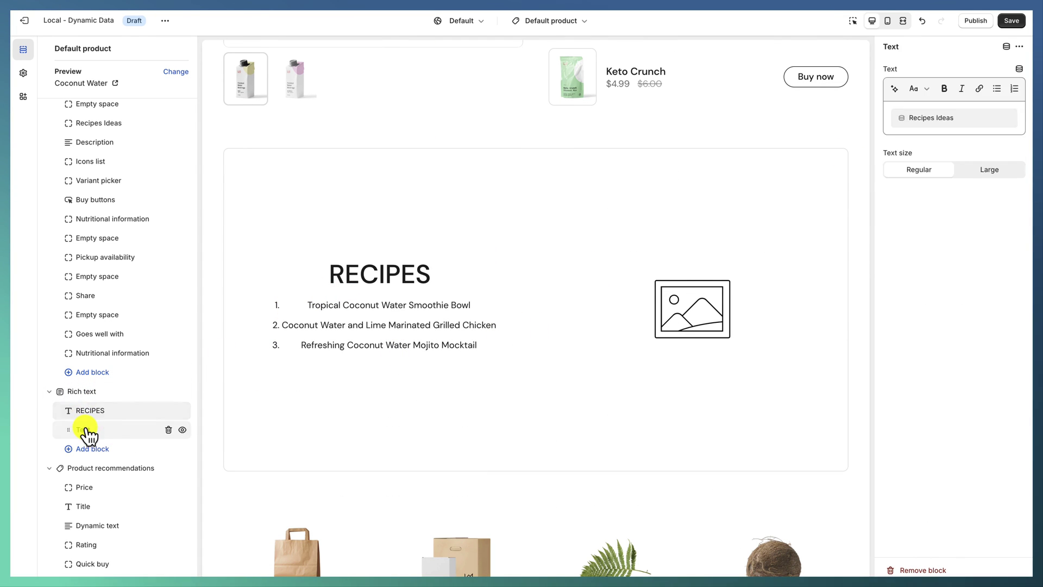
pyautogui.click(98, 393)
pyautogui.scroll(-3, 929, 353)
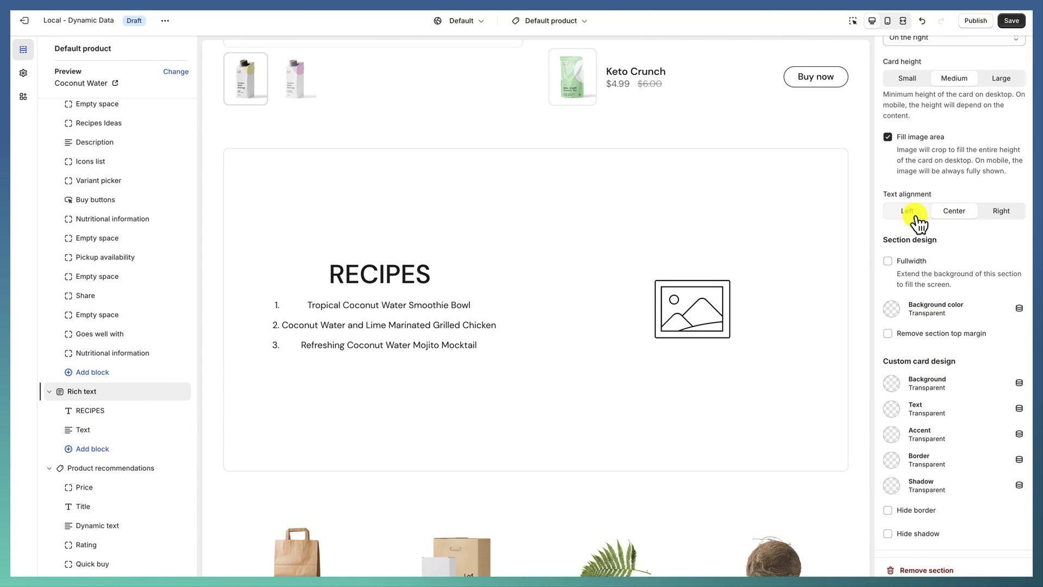
pyautogui.click(915, 216)
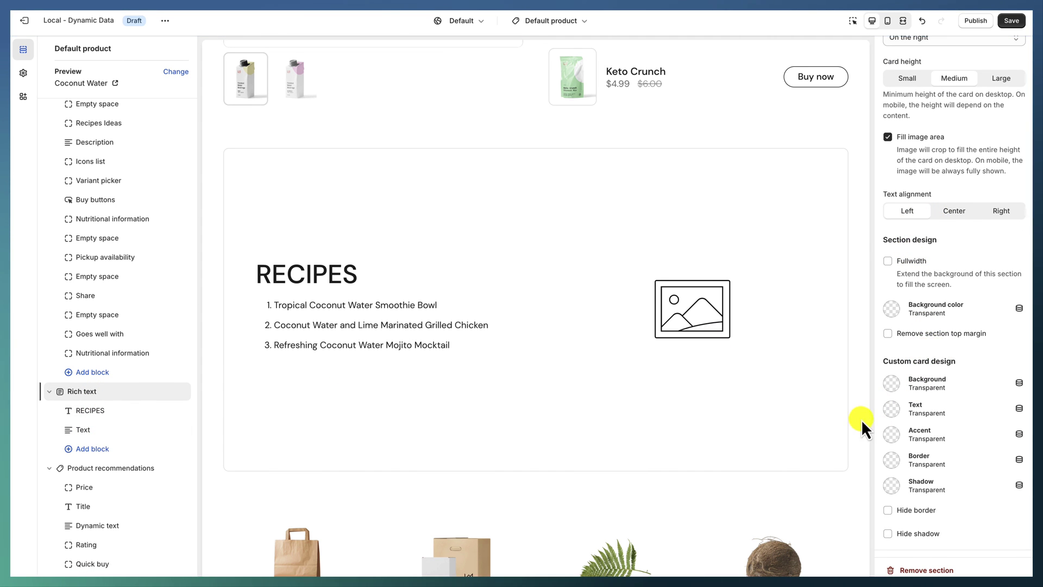
# - Connect the Rich text section's image to the Recipe Ideas Image metafield
pyautogui.scroll(3, 936, 344)
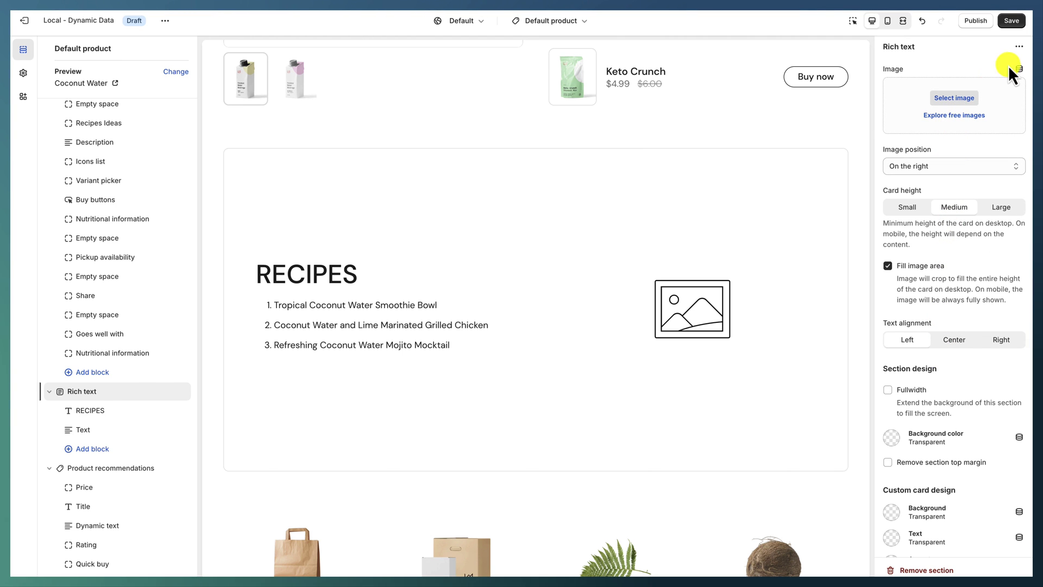
pyautogui.click(1018, 68)
pyautogui.click(921, 97)
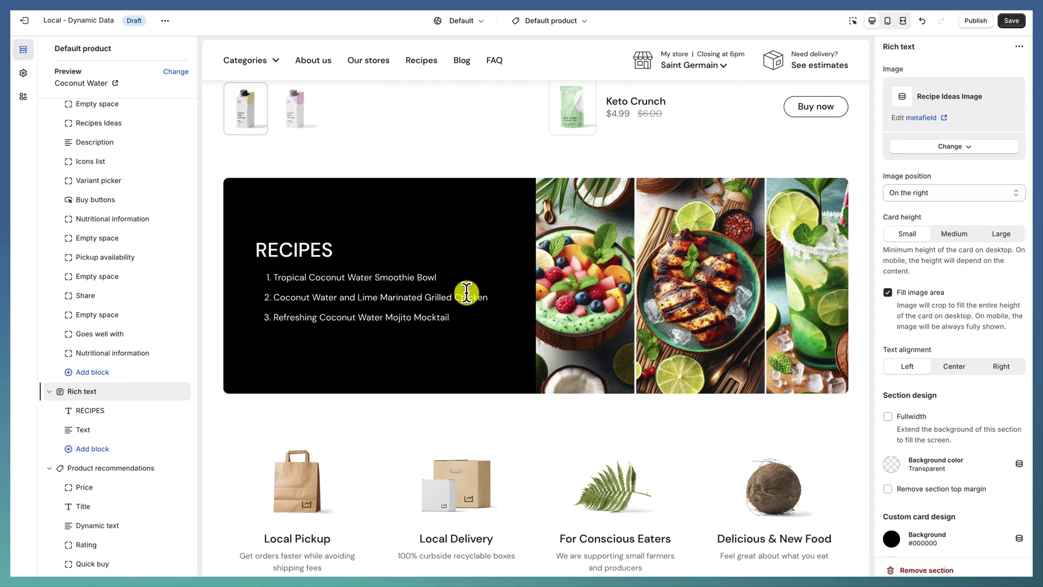
# - Review the RECIPES section's list and image within the Coconut Water product page preview
pyautogui.scroll(1, 466, 292)
pyautogui.scroll(1, 364, 353)
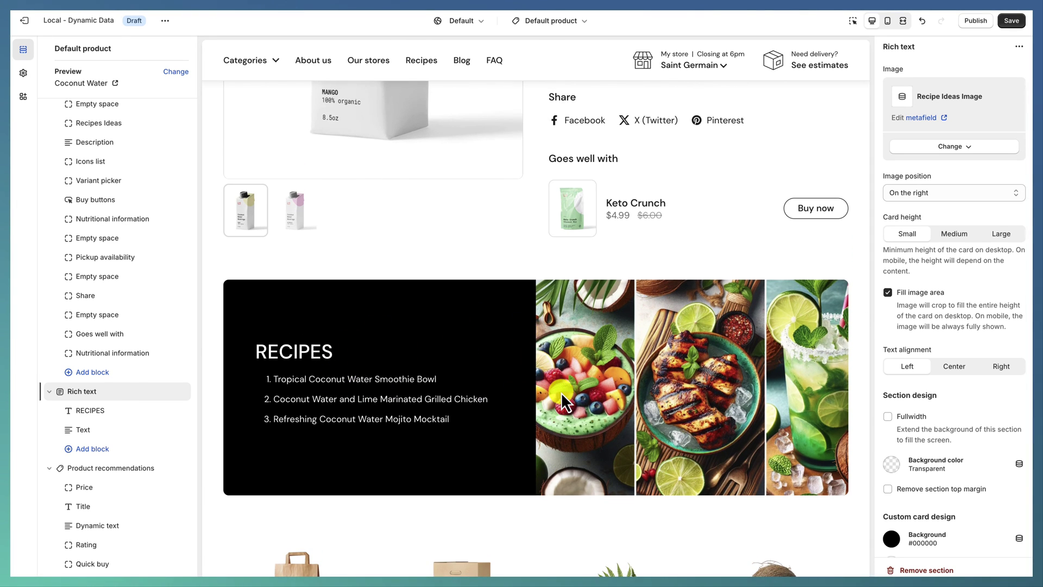
pyautogui.scroll(5, 558, 393)
pyautogui.scroll(-8, 575, 391)
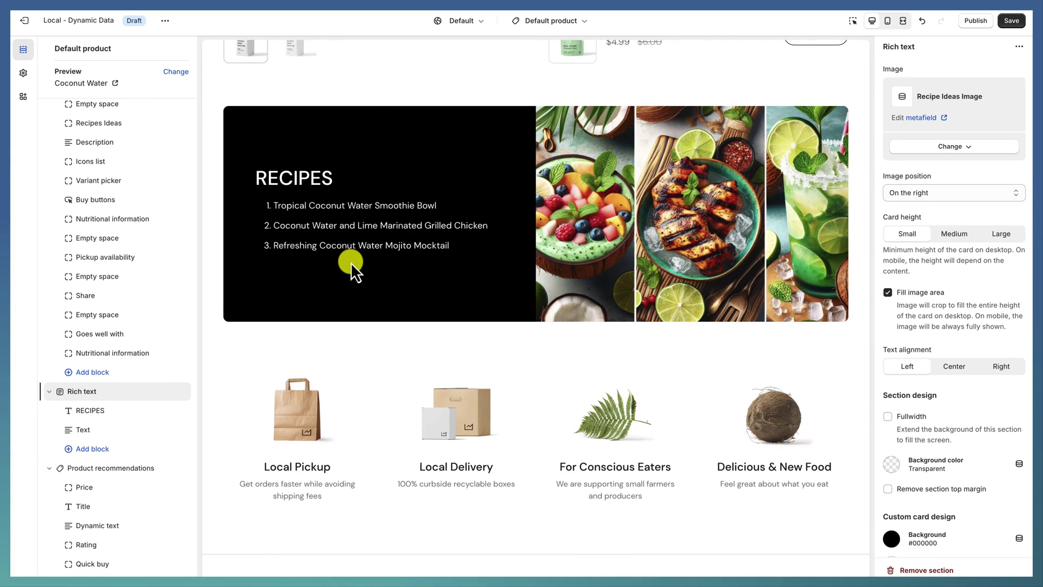
pyautogui.scroll(2, 350, 262)
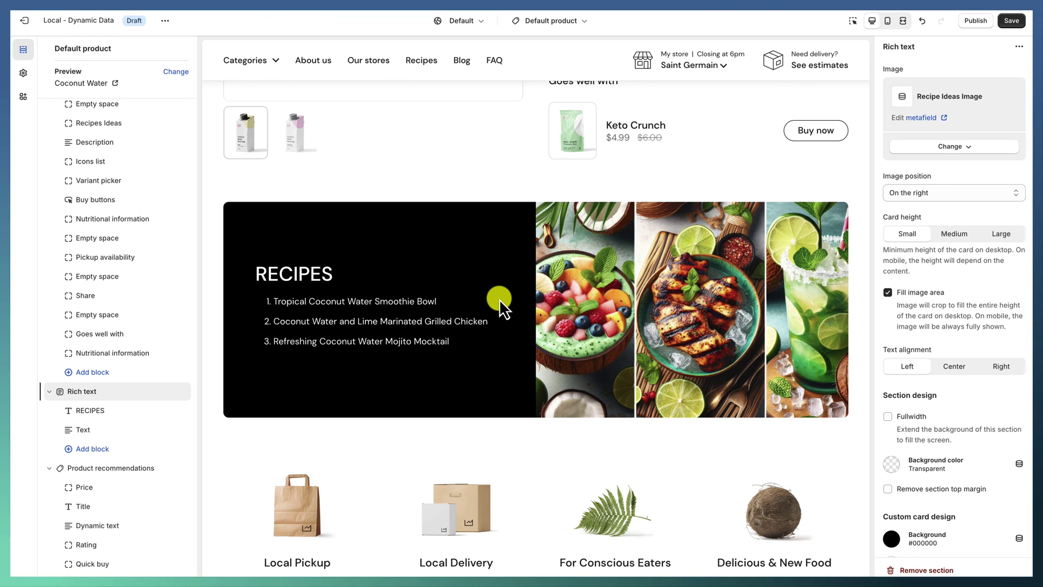
pyautogui.scroll(4, 569, 299)
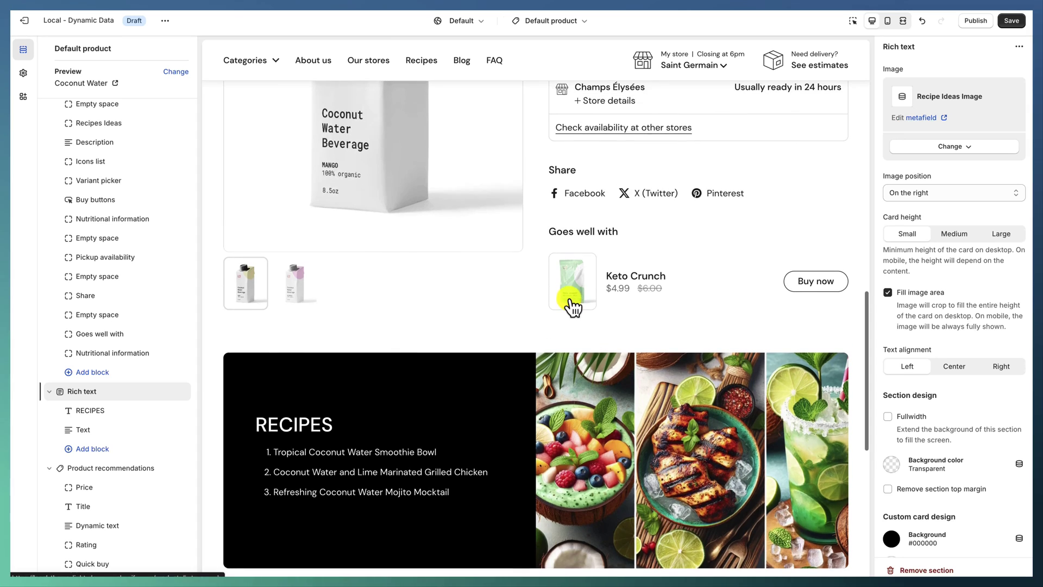
pyautogui.scroll(10, 525, 314)
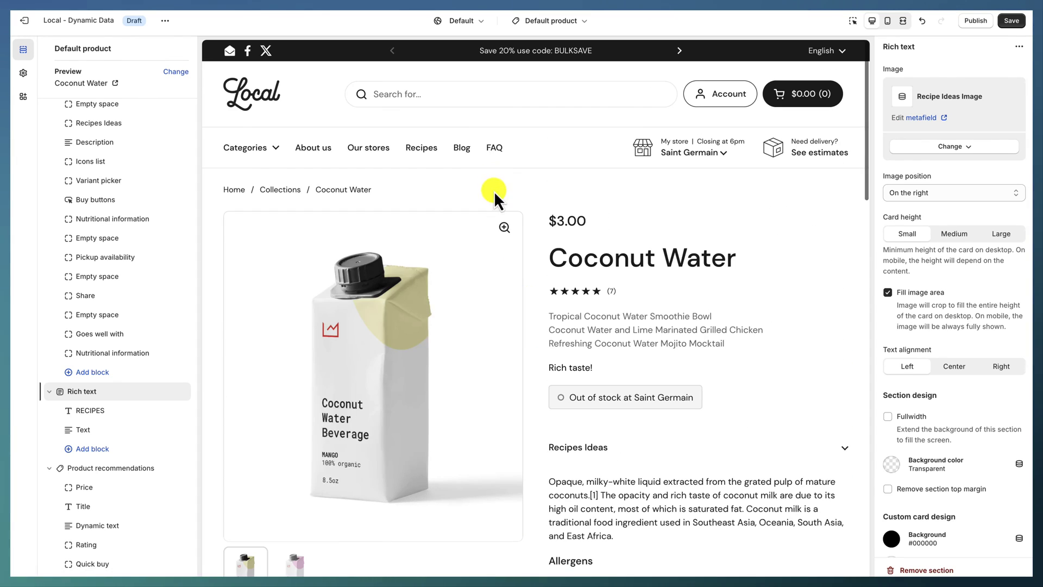
# - Search the storefront preview for "eye", open Chuck Eye Stea, and inspect its RECIPES section
pyautogui.click(460, 94)
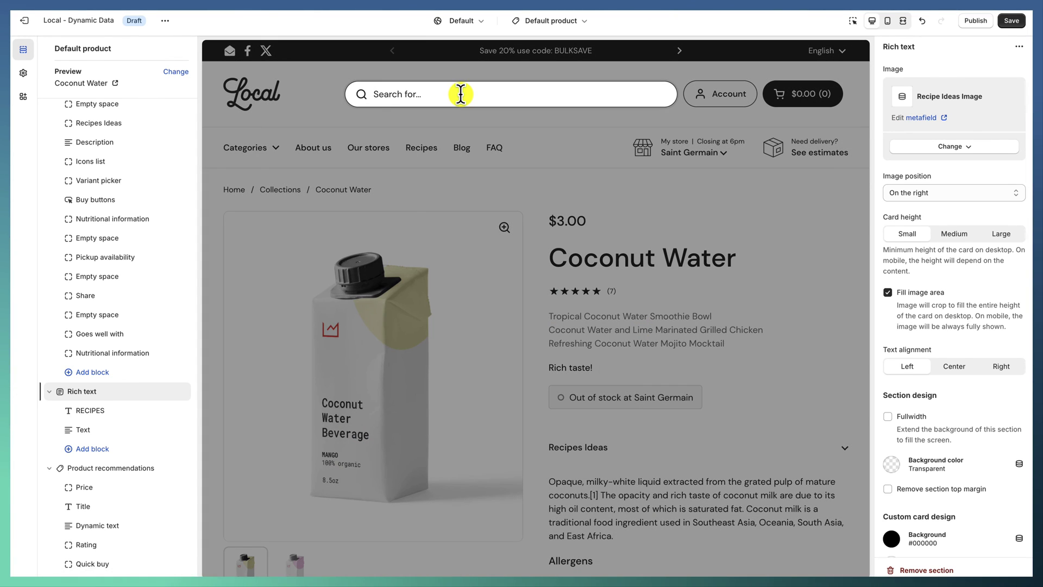
pyautogui.write('eye')
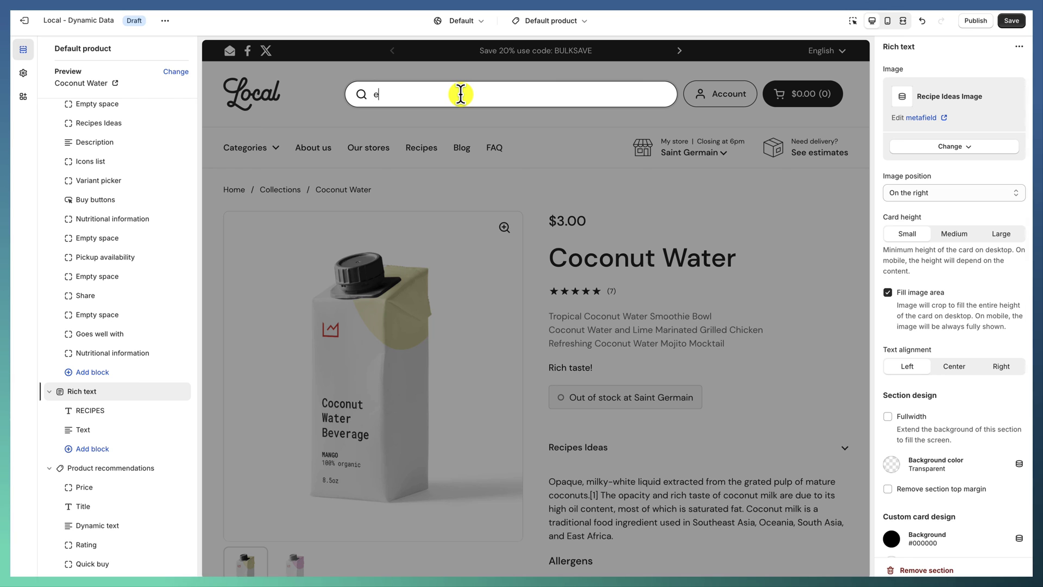
pyautogui.click(379, 190)
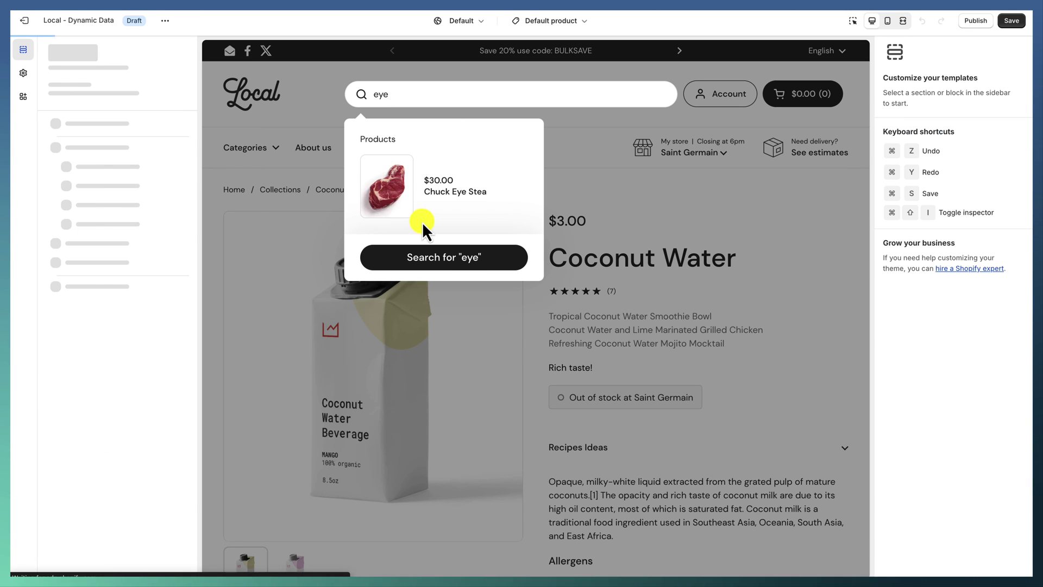
pyautogui.scroll(-10, 492, 242)
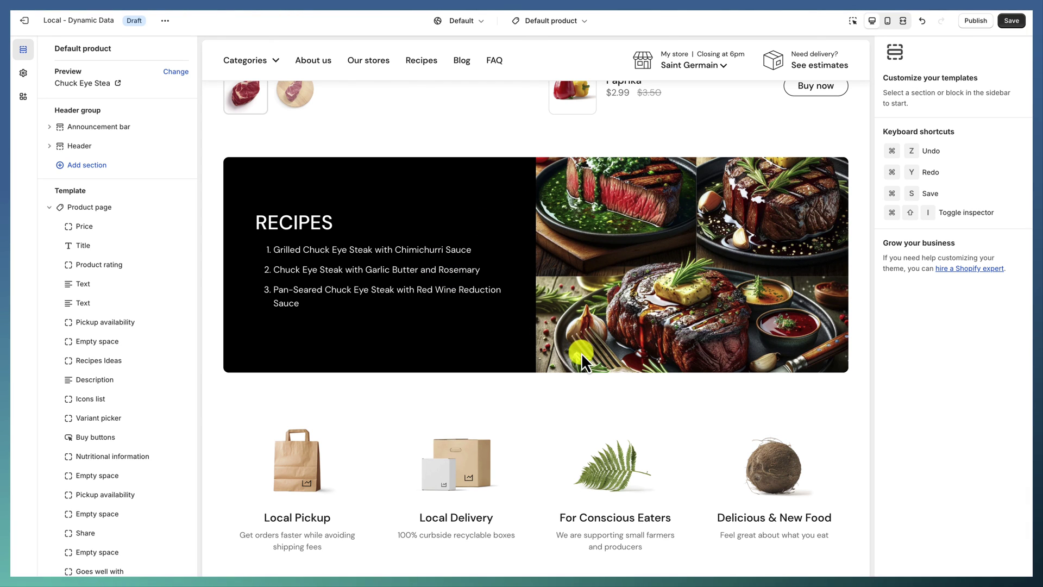
pyautogui.scroll(2, 577, 351)
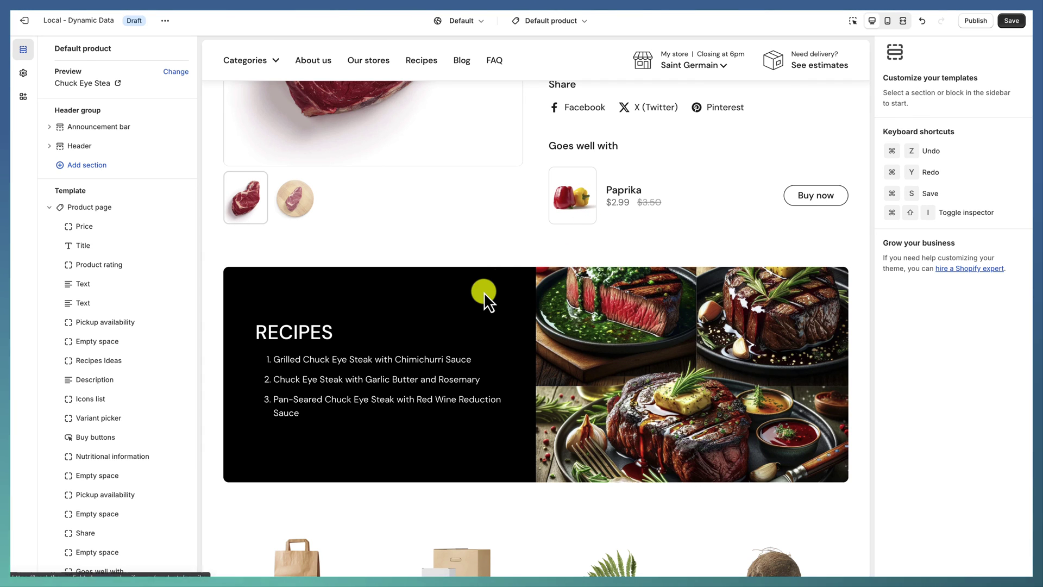
# - Open the Paprika product from the Goes well with block and examine its RECIPES section and the template's block list
pyautogui.click(571, 211)
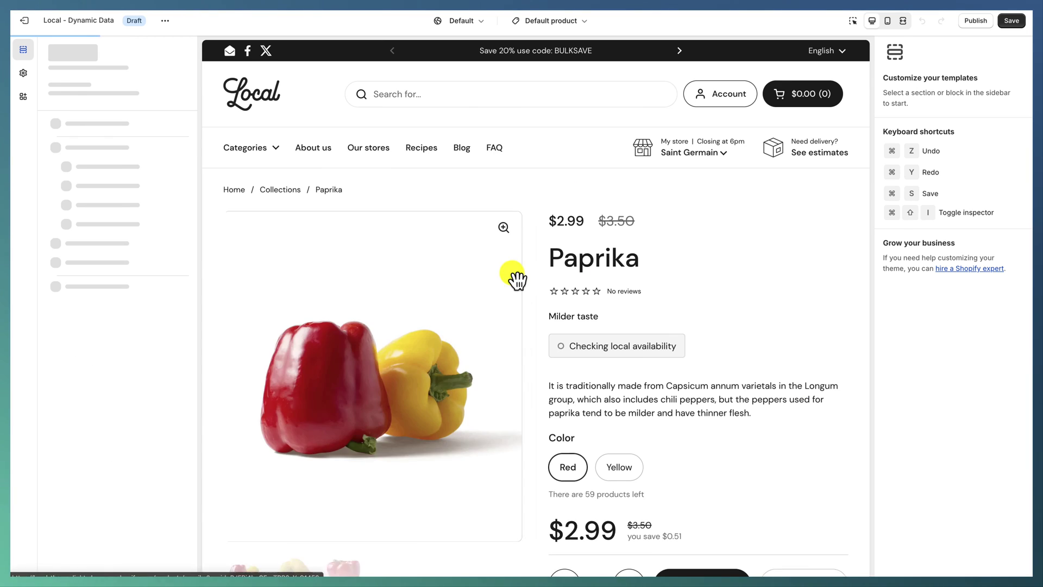
pyautogui.scroll(-10, 516, 277)
pyautogui.scroll(2, 511, 274)
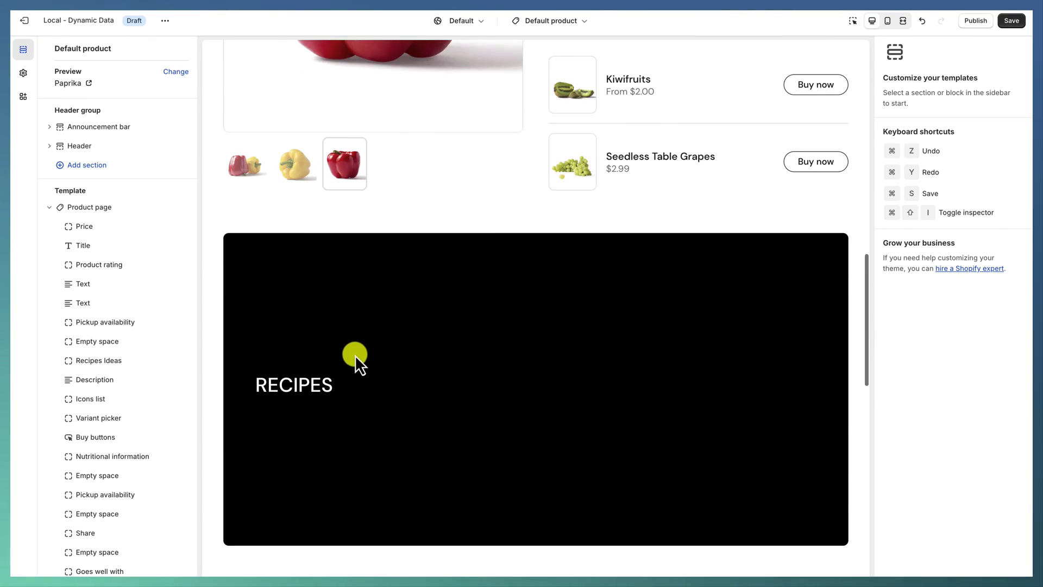
pyautogui.scroll(-2, 353, 356)
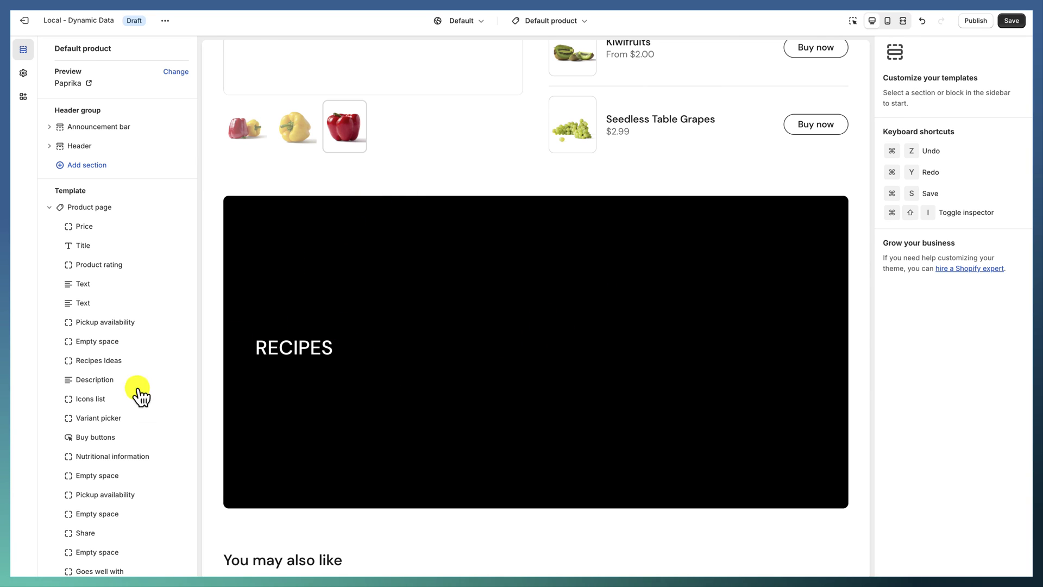
pyautogui.scroll(-3, 112, 433)
pyautogui.scroll(2, 455, 374)
pyautogui.scroll(-3, 455, 374)
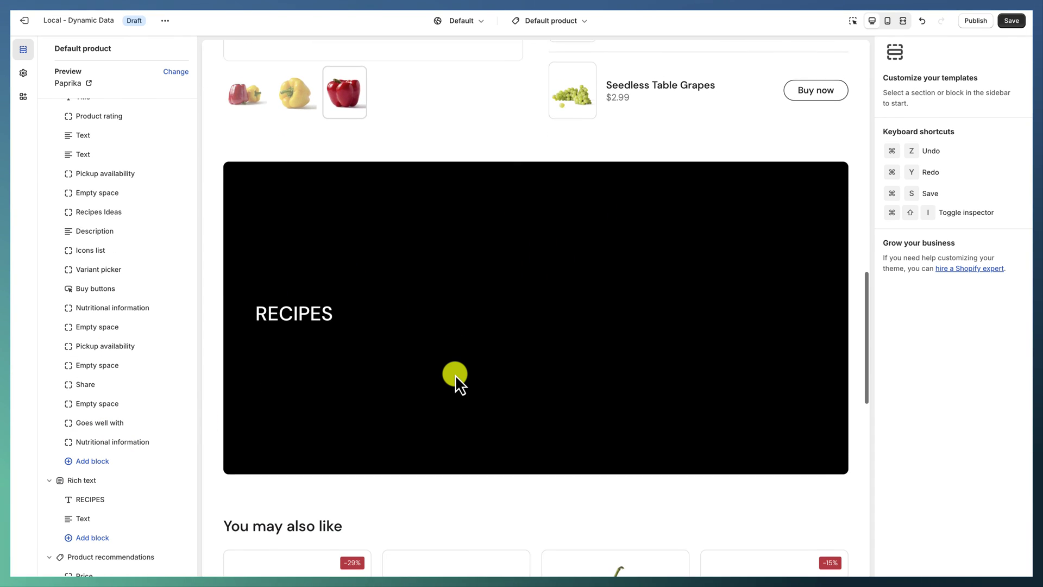